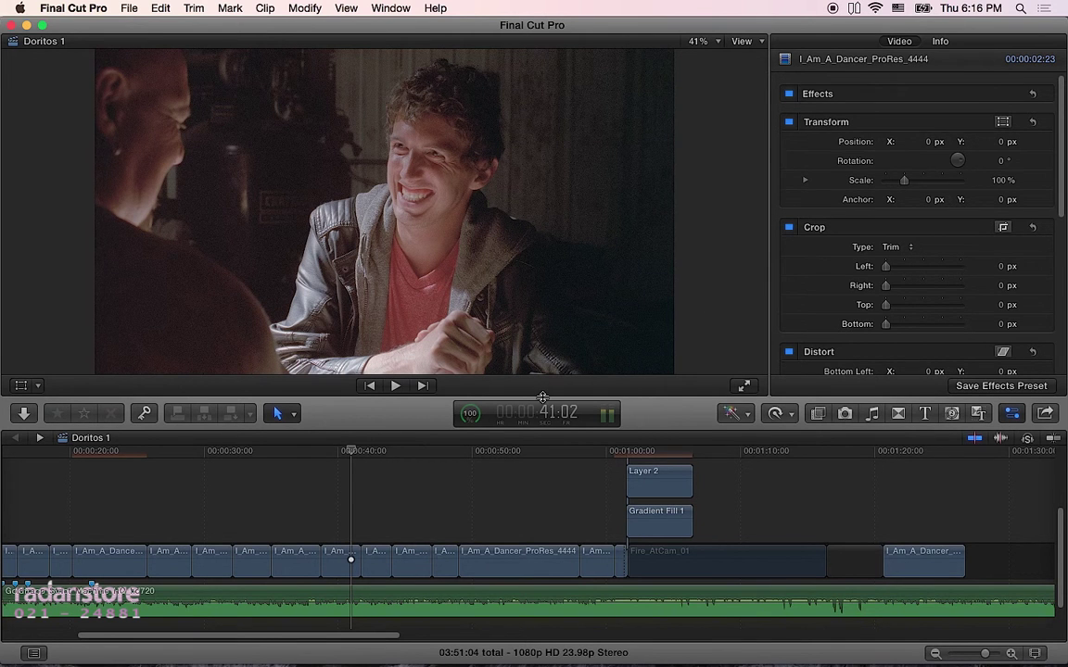
- Turn on skimming and play the Doritos 1 project through to the three-bag packshot
{"action": "key", "text": "s"}
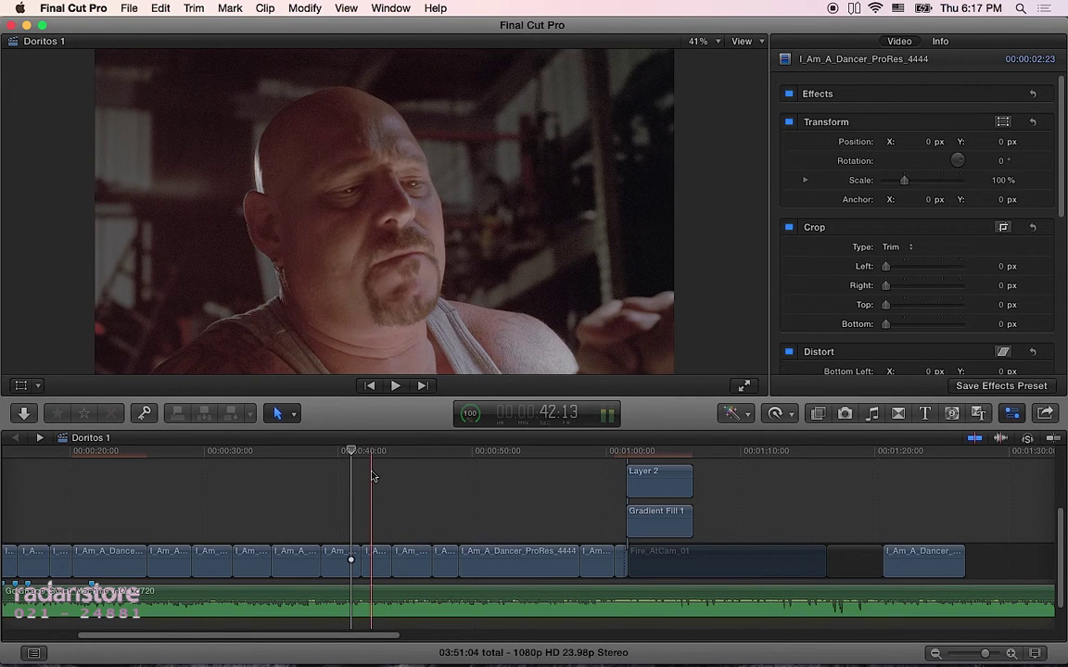
{"action": "key", "text": "space"}
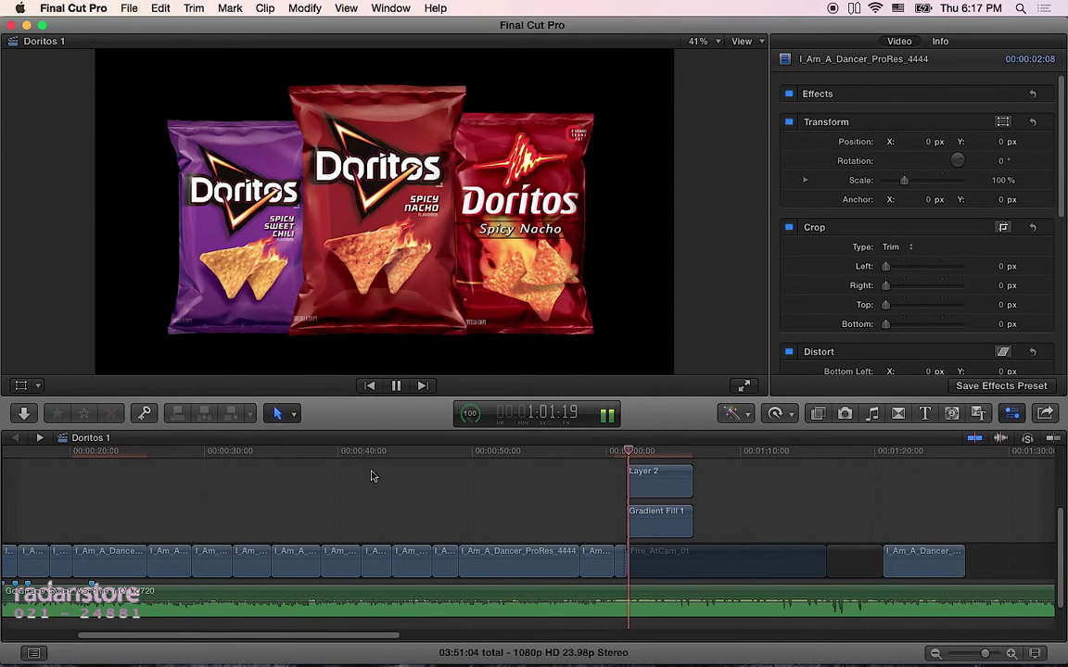
{"action": "key", "text": "space"}
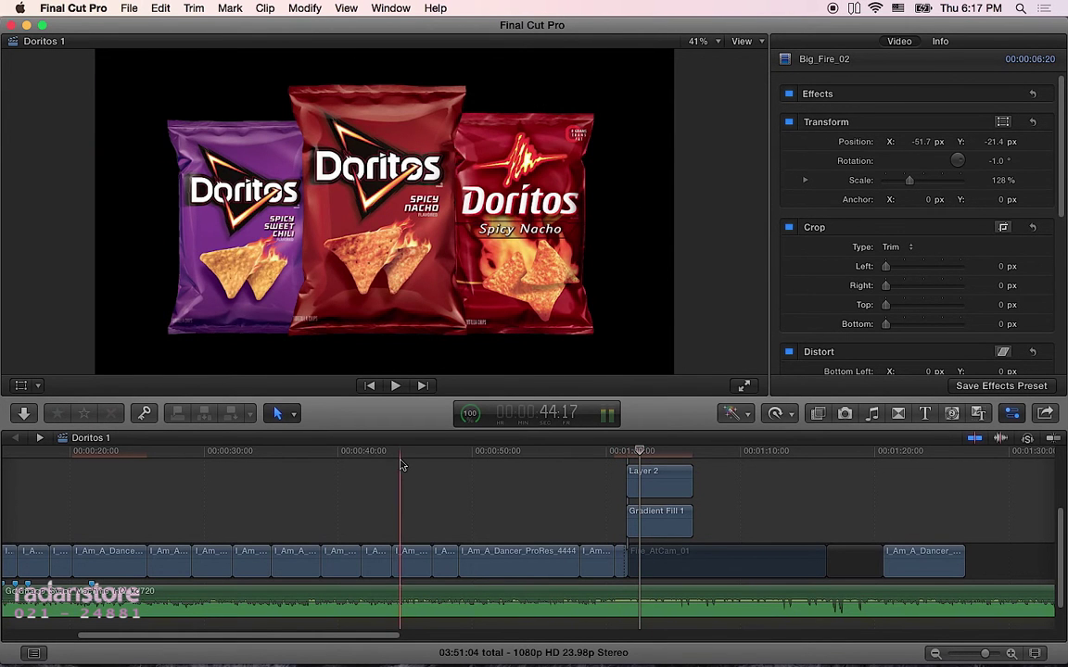
- Add Layer 3 above Layer 2 at the packshot and zoom the timeline in on the stacked clips
{"action": "key", "text": "super+z"}
{"action": "scroll", "coordinate": [644, 455], "scroll_direction": "right", "scroll_amount": 5}
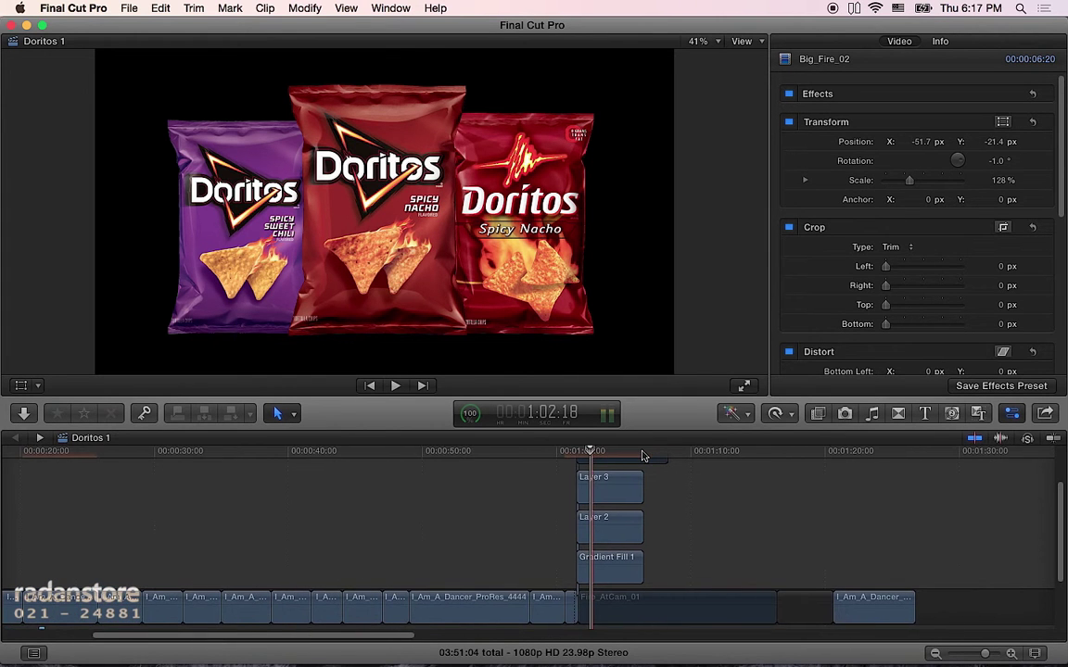
{"action": "left_click", "coordinate": [538, 452]}
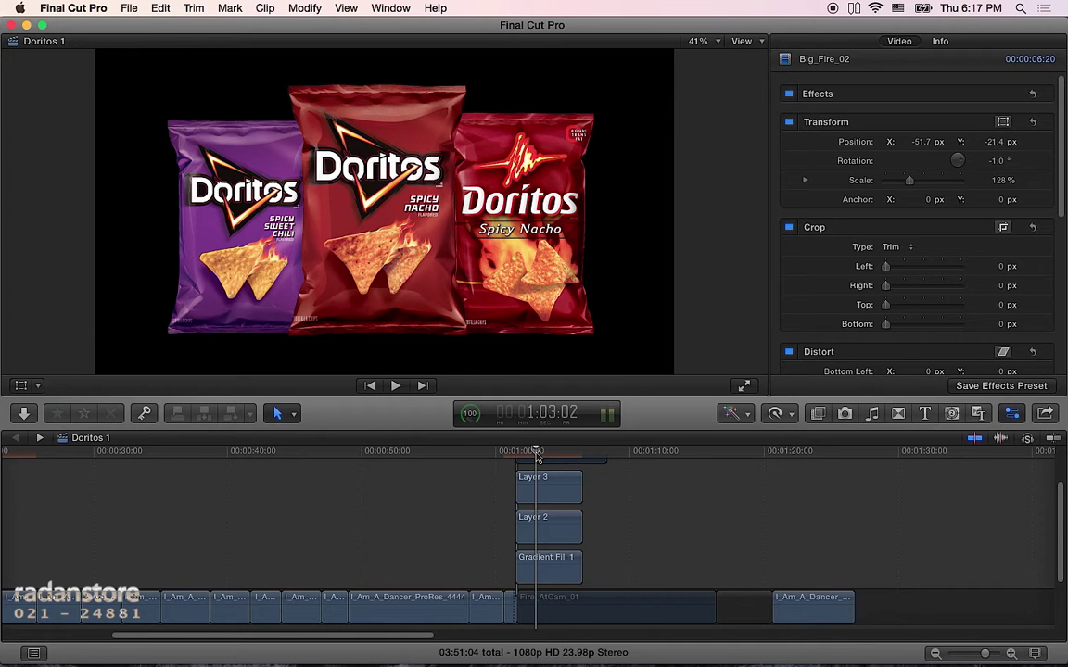
{"action": "scroll", "coordinate": [533, 491], "scroll_direction": "up", "scroll_amount": 1}
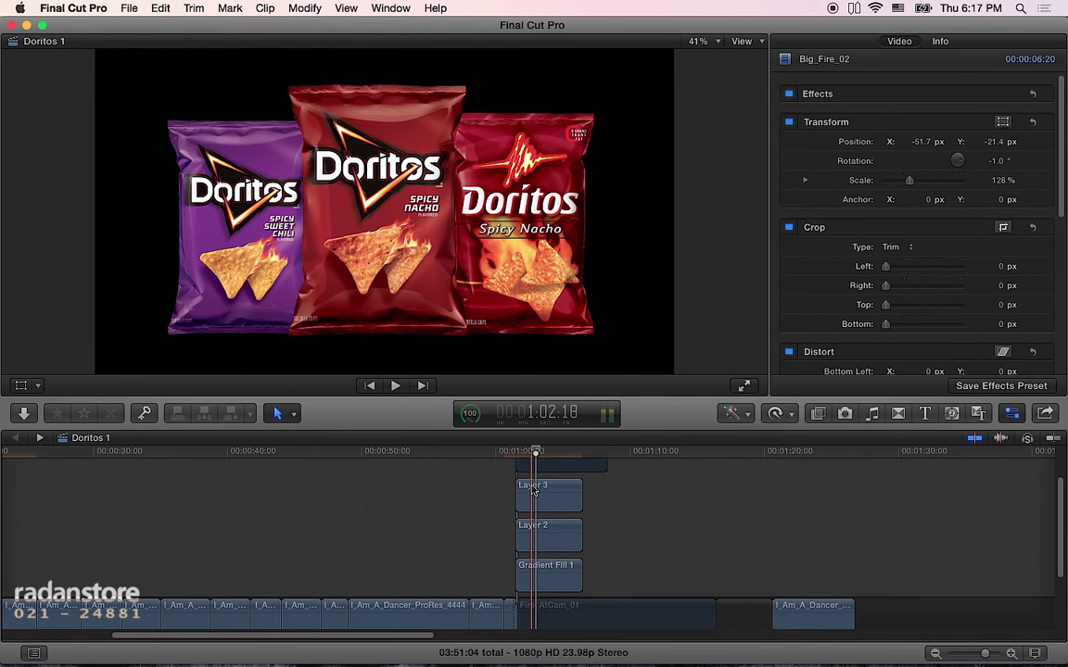
{"action": "scroll", "coordinate": [533, 491], "scroll_direction": "up", "scroll_amount": 1}
{"action": "scroll", "coordinate": [533, 491], "scroll_direction": "up", "scroll_amount": 4}
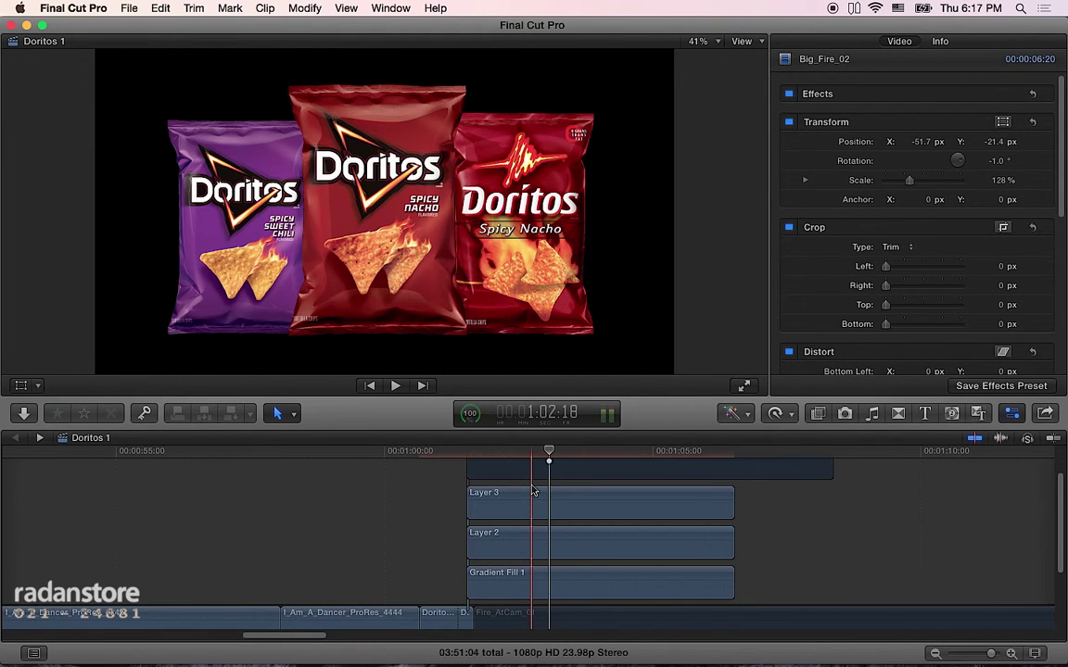
{"action": "scroll", "coordinate": [517, 491], "scroll_direction": "up", "scroll_amount": 2}
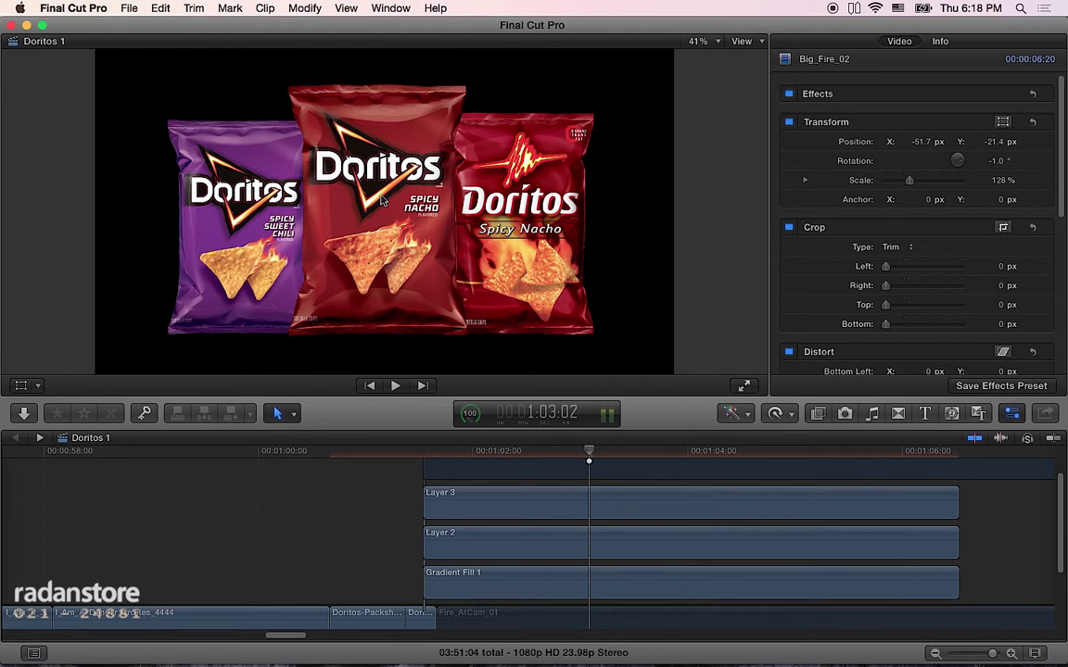
- Enable Transform controls and add Layer 3's Position, Rotation, Scale and Anchor keyframes at 1:01:18
{"action": "left_click", "coordinate": [21, 385]}
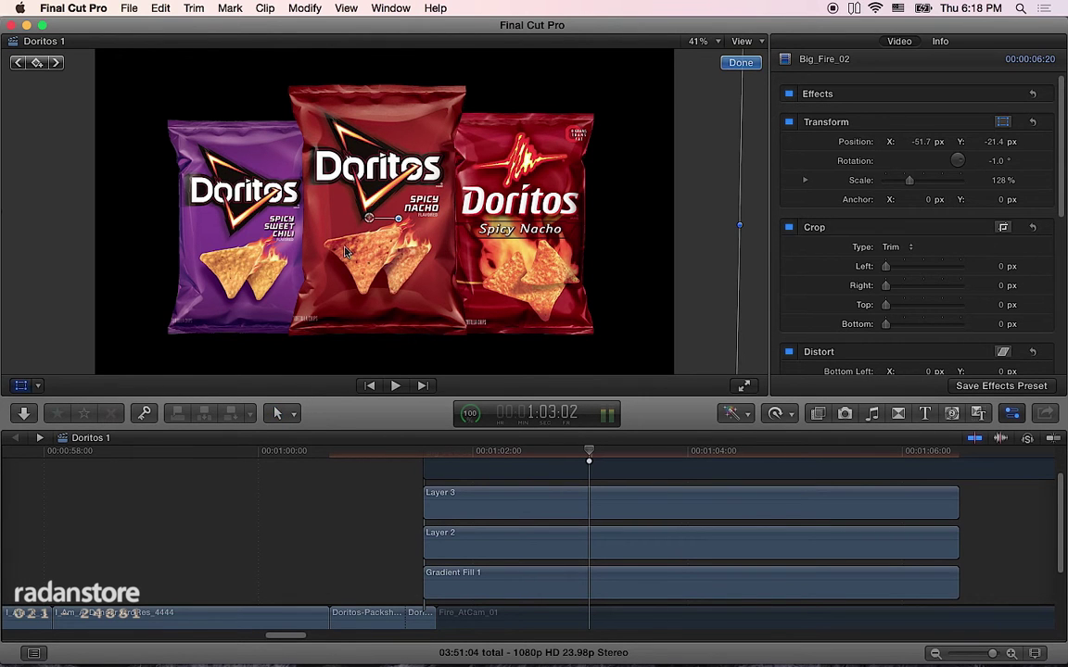
{"action": "left_click", "coordinate": [458, 516]}
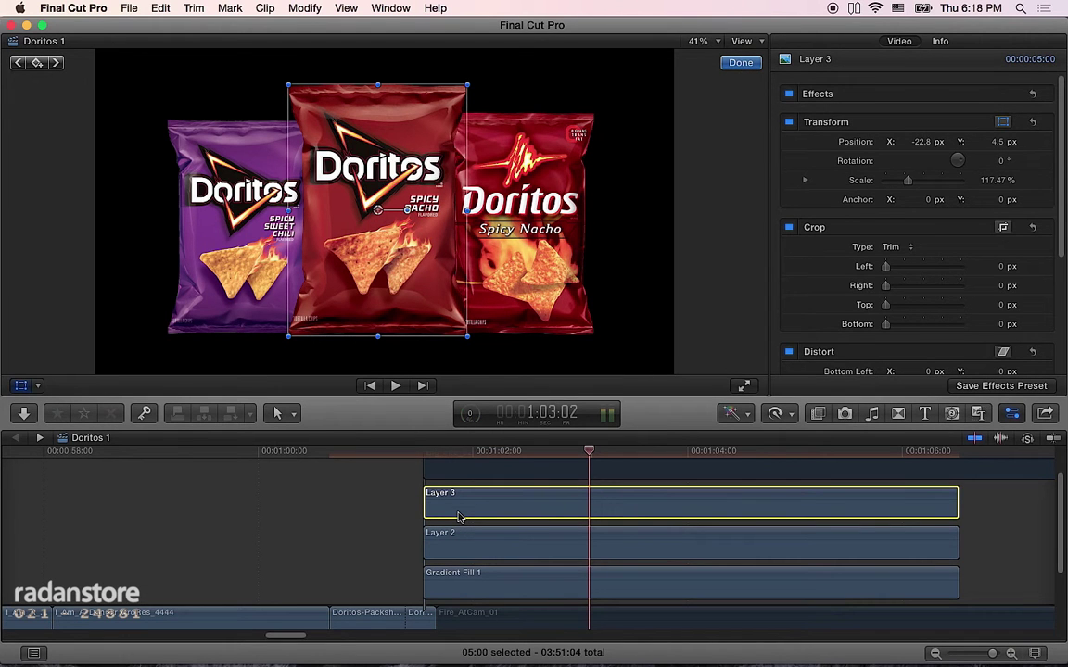
{"action": "left_click", "coordinate": [440, 454]}
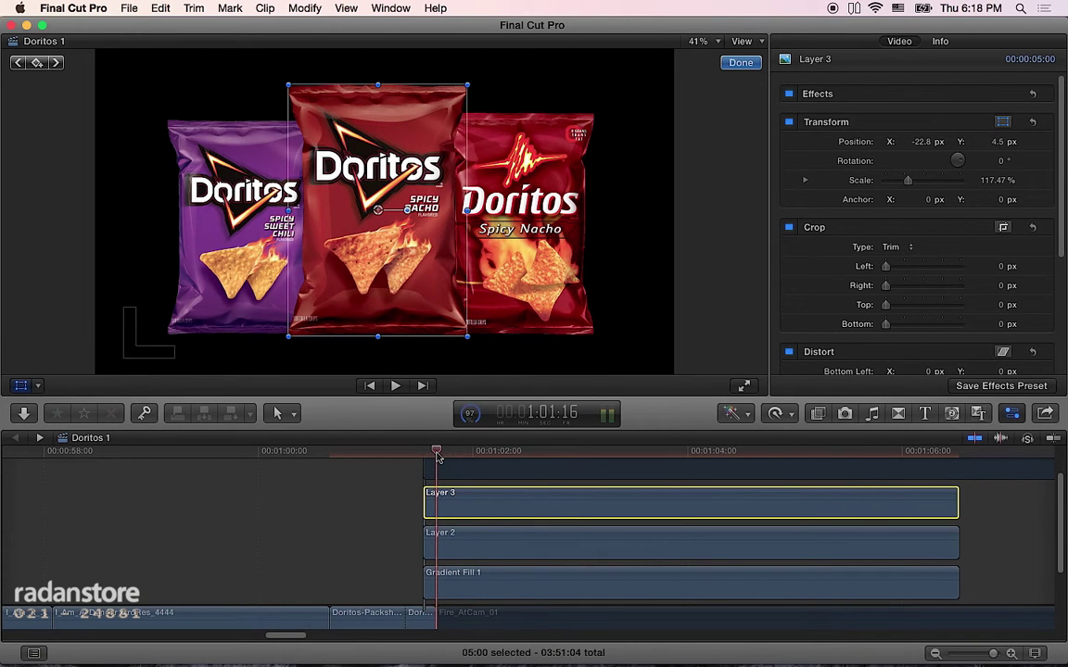
{"action": "key", "text": "super+equal"}
{"action": "key", "text": "Right"}
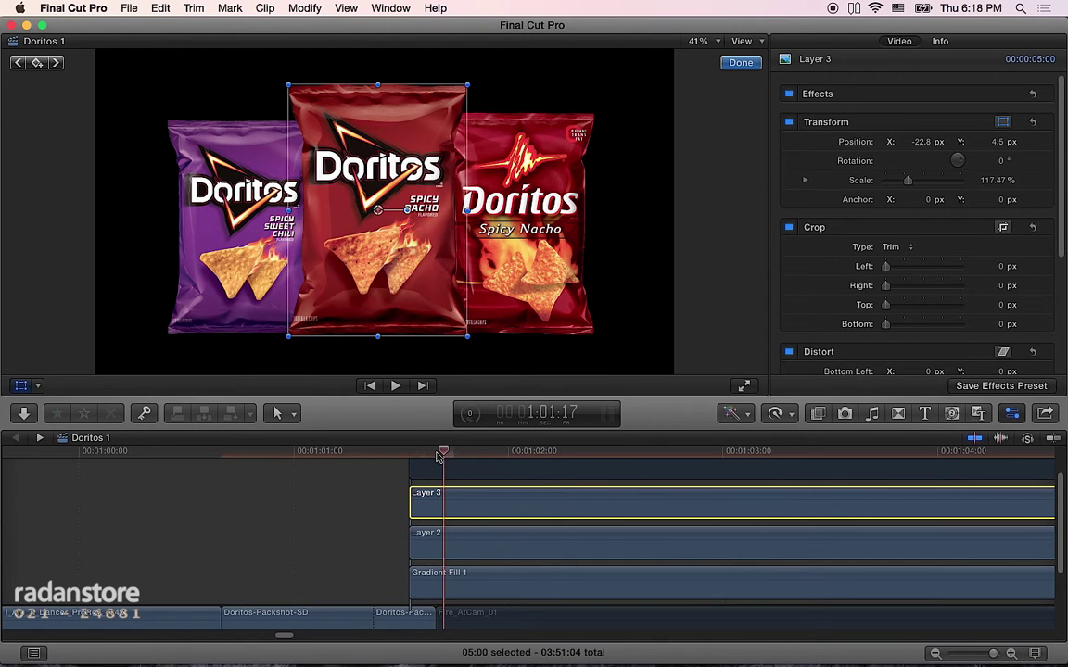
{"action": "key", "text": "Right"}
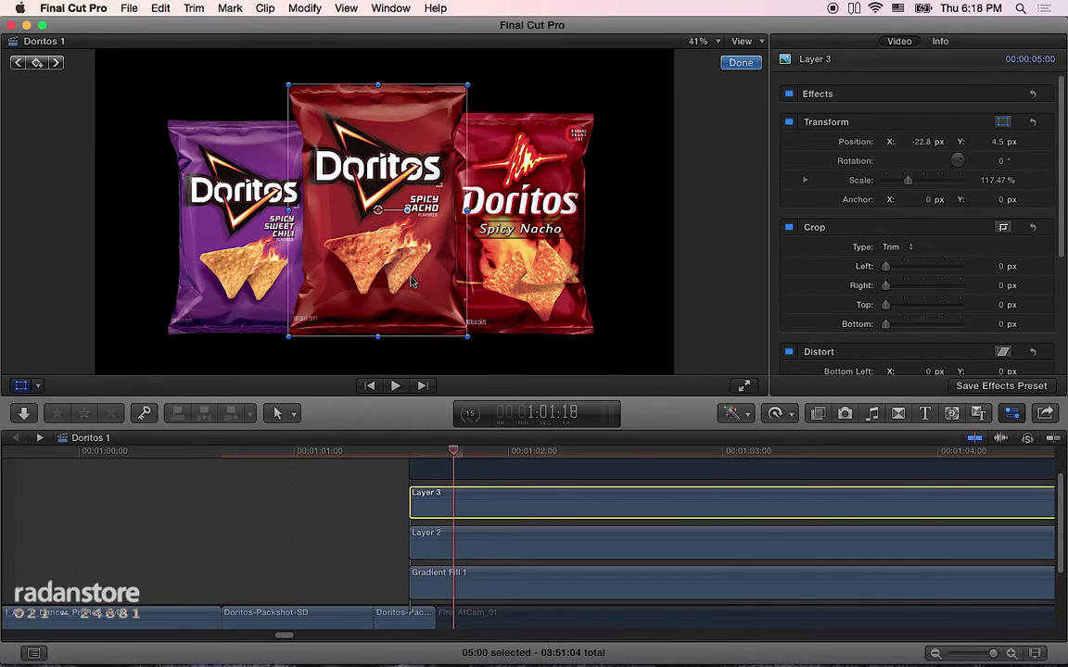
{"action": "left_click", "coordinate": [37, 63]}
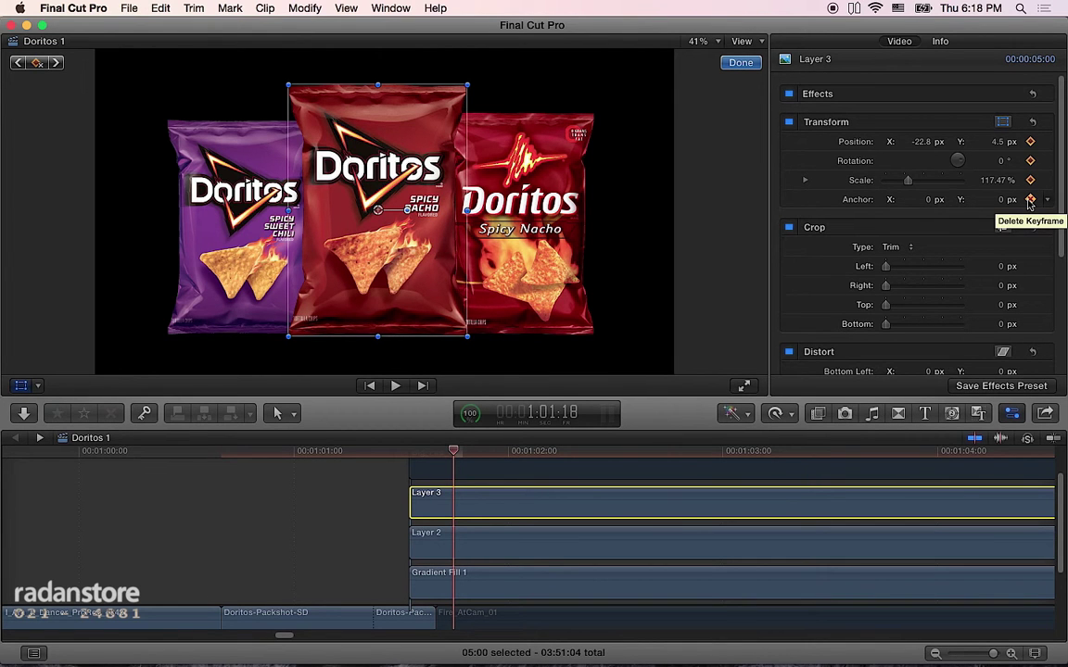
- Set Layer 3's anchor to -38, -125 px and reposition the bag to -59.7, -140.5 px
{"action": "left_click", "coordinate": [1032, 121]}
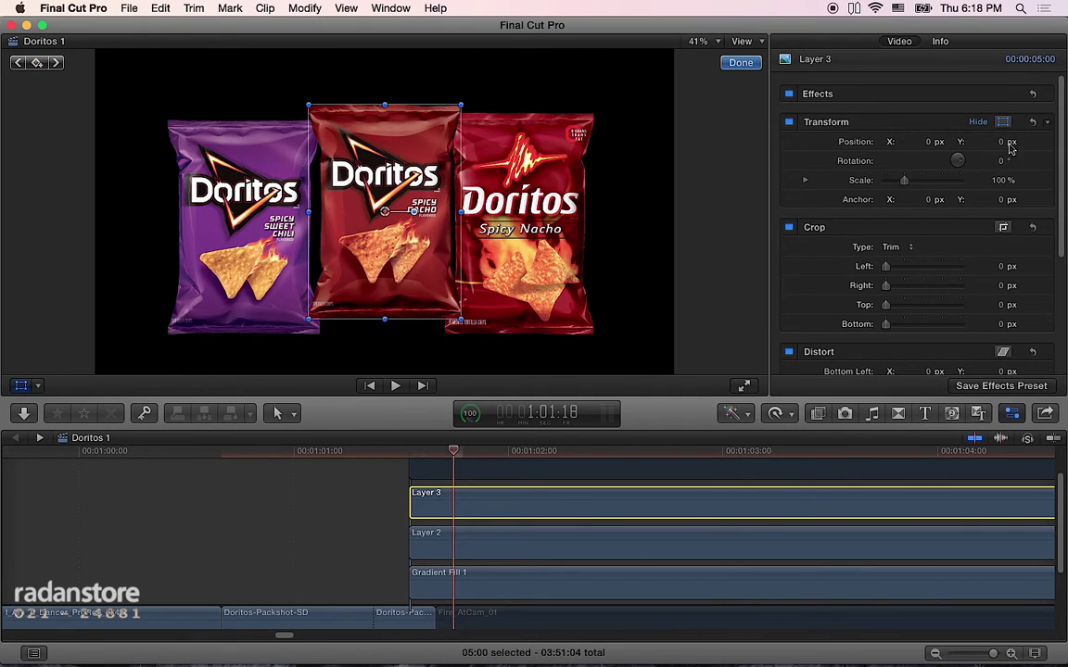
{"action": "key", "text": "super+z"}
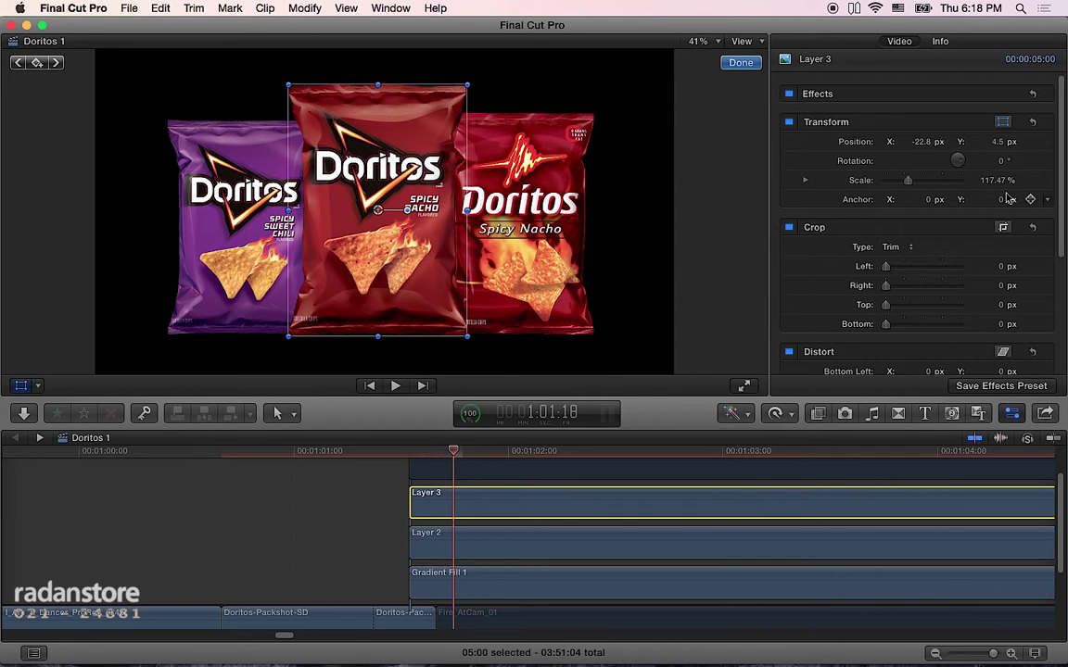
{"action": "mouse_move", "coordinate": [930, 204]}
{"action": "left_mouse_down"}
{"action": "mouse_move", "coordinate": [881, 204]}
{"action": "mouse_move", "coordinate": [998, 203]}
{"action": "left_mouse_up"}
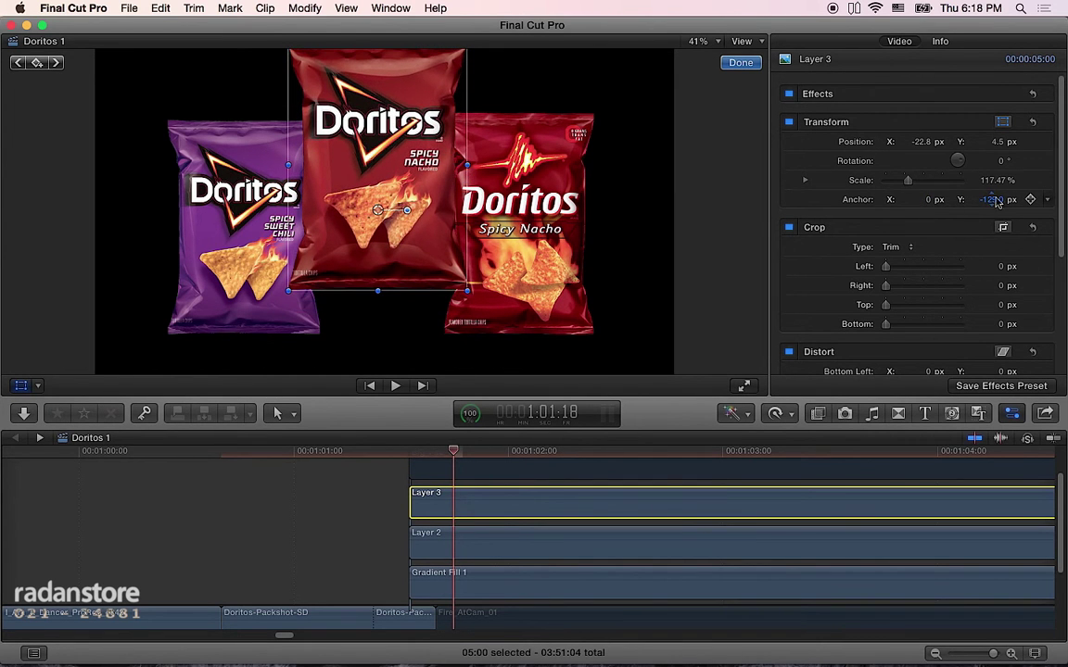
{"action": "mouse_move", "coordinate": [929, 204]}
{"action": "left_mouse_down"}
{"action": "mouse_move", "coordinate": [887, 204]}
{"action": "mouse_move", "coordinate": [930, 200]}
{"action": "left_mouse_up"}
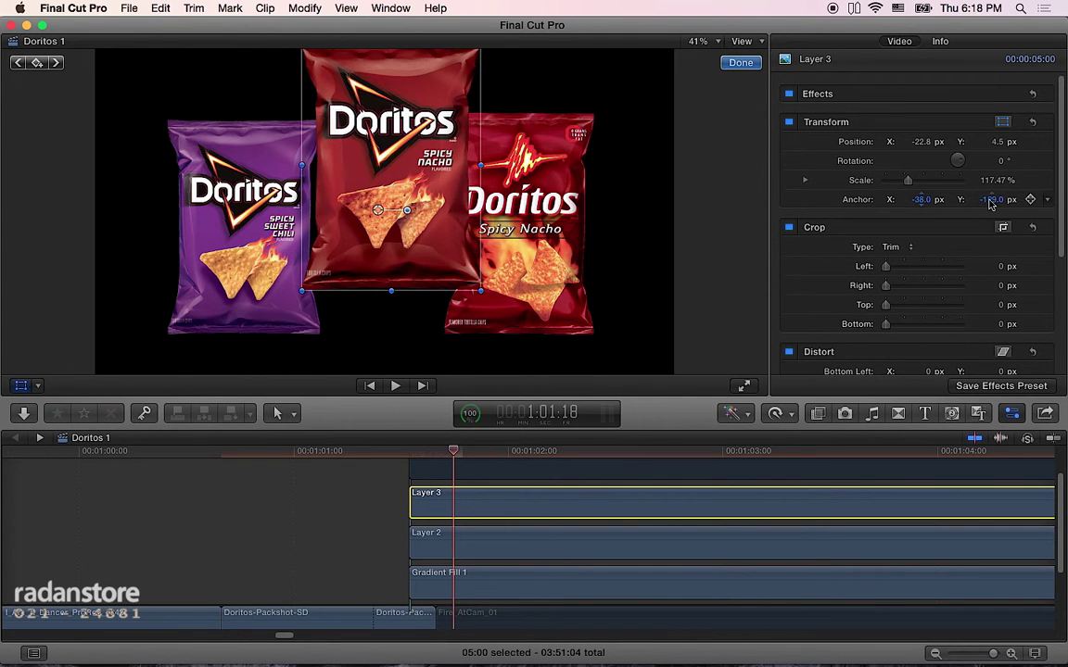
{"action": "left_click_drag", "start_coordinate": [1000, 206], "coordinate": [1004, 204]}
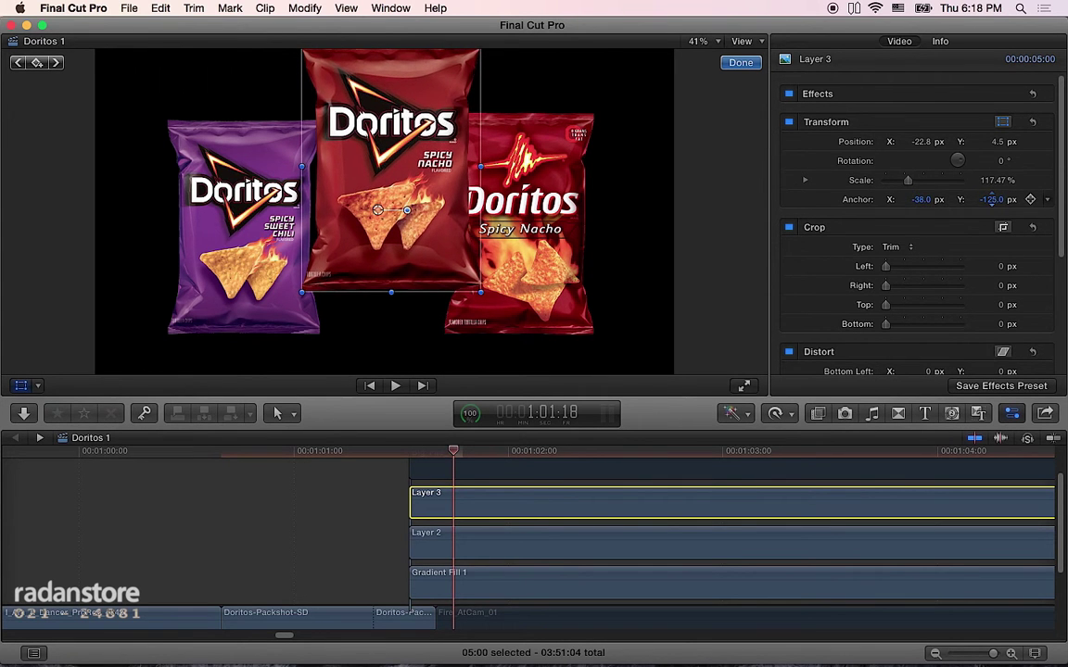
{"action": "left_click_drag", "start_coordinate": [468, 241], "coordinate": [457, 280]}
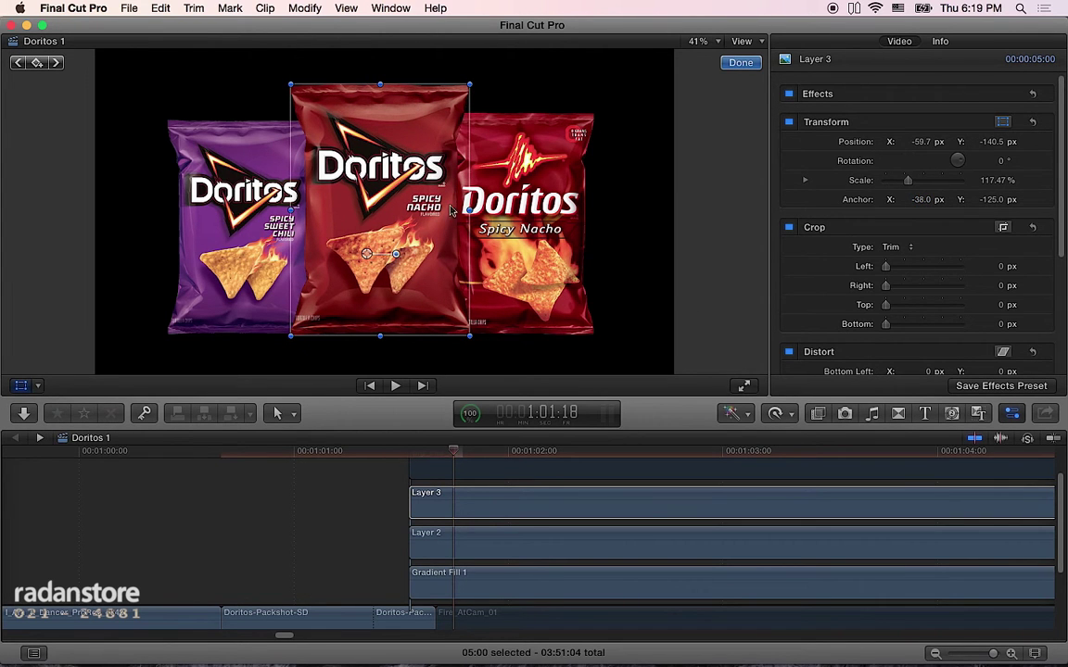
- Keyframe Layer 3's Distort bottom-left, bottom-right and top-right corners in the inspector at 1:01:18
{"action": "mouse_move", "coordinate": [1035, 134]}
{"action": "scroll", "coordinate": [1033, 194], "scroll_direction": "down", "scroll_amount": 1}
{"action": "scroll", "coordinate": [1036, 208], "scroll_direction": "down", "scroll_amount": 2}
{"action": "scroll", "coordinate": [1040, 220], "scroll_direction": "down", "scroll_amount": 2}
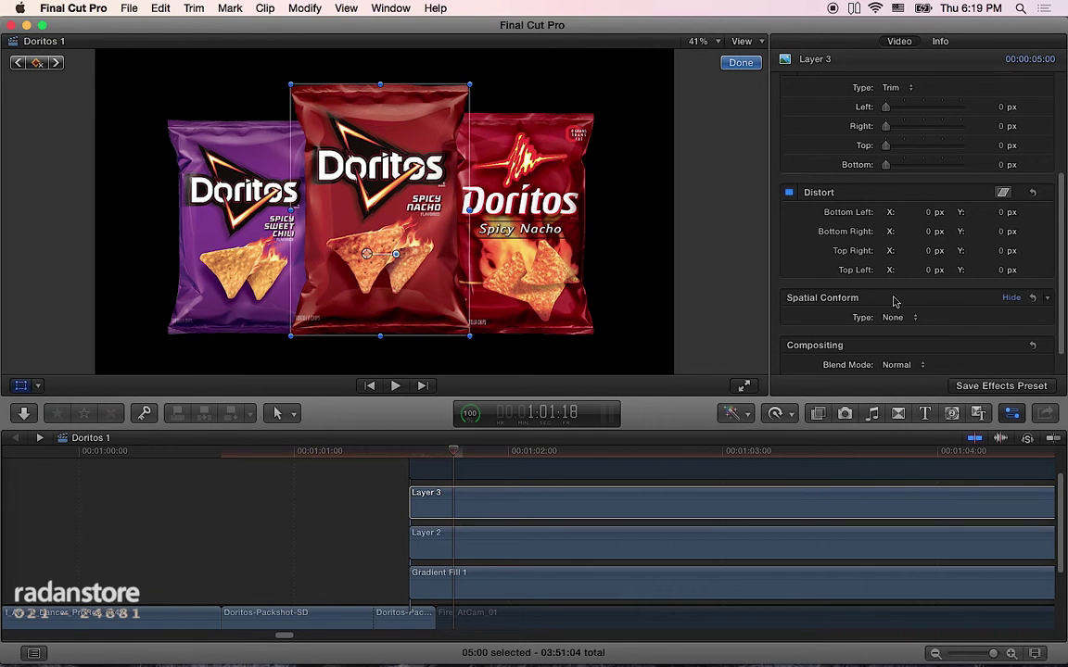
{"action": "left_click", "coordinate": [1030, 212]}
{"action": "left_click", "coordinate": [1030, 231]}
{"action": "left_click", "coordinate": [1030, 250]}
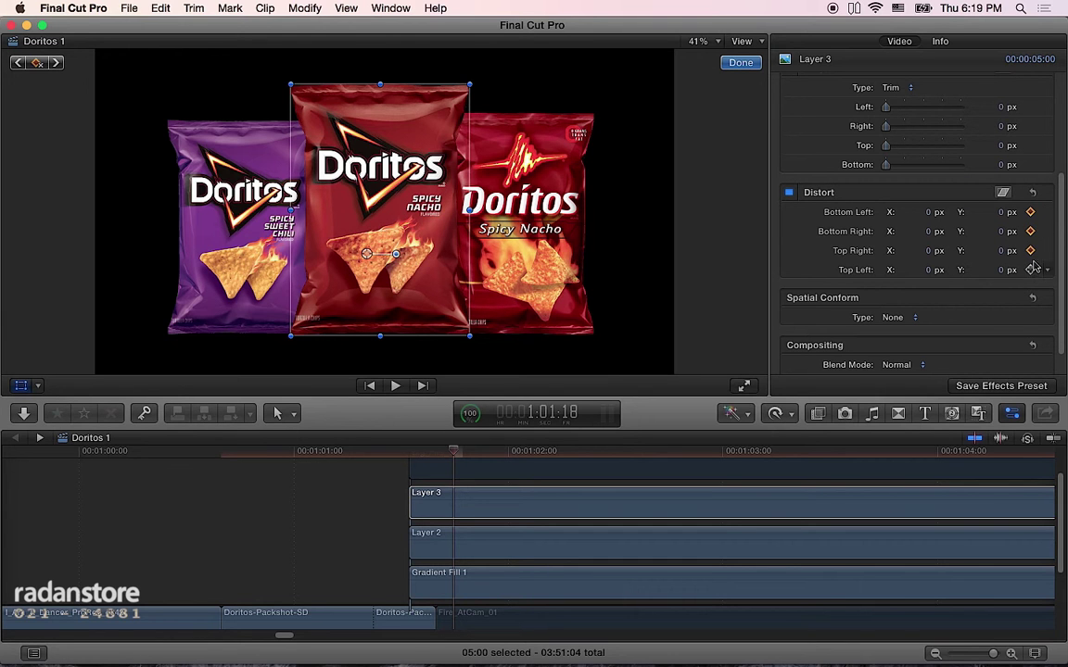
- Keyframe the transform, then switch the viewer to Distort controls and keyframe all four corners
{"action": "scroll", "coordinate": [1020, 267], "scroll_direction": "up", "scroll_amount": 5}
{"action": "scroll", "coordinate": [1013, 276], "scroll_direction": "down", "scroll_amount": 3}
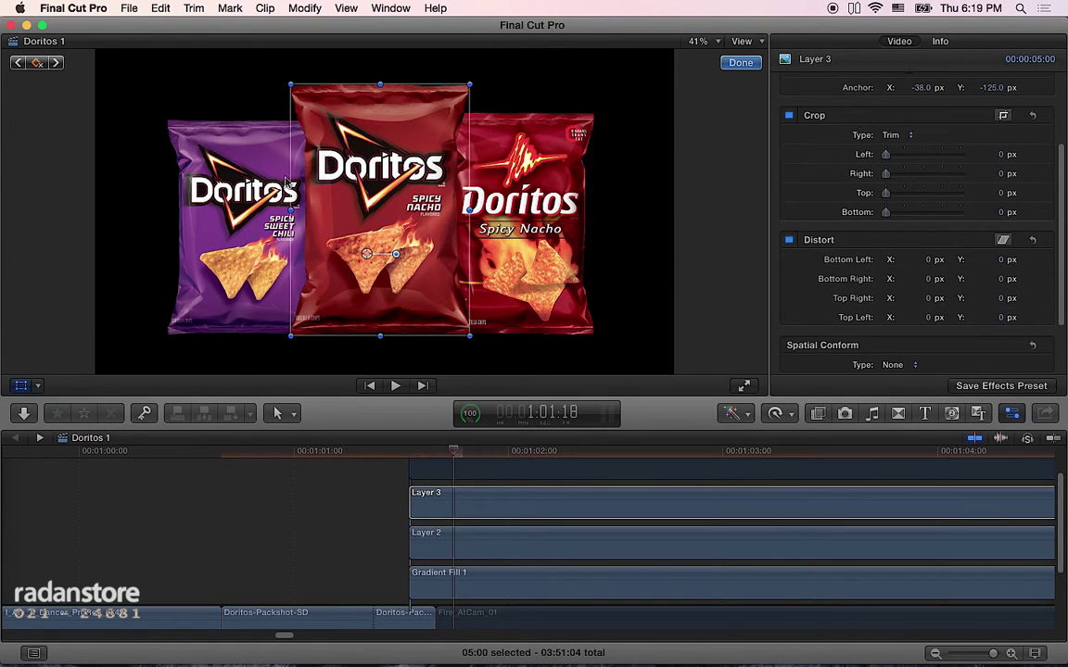
{"action": "left_click", "coordinate": [35, 63]}
{"action": "left_click", "coordinate": [32, 385]}
{"action": "left_click", "coordinate": [52, 440]}
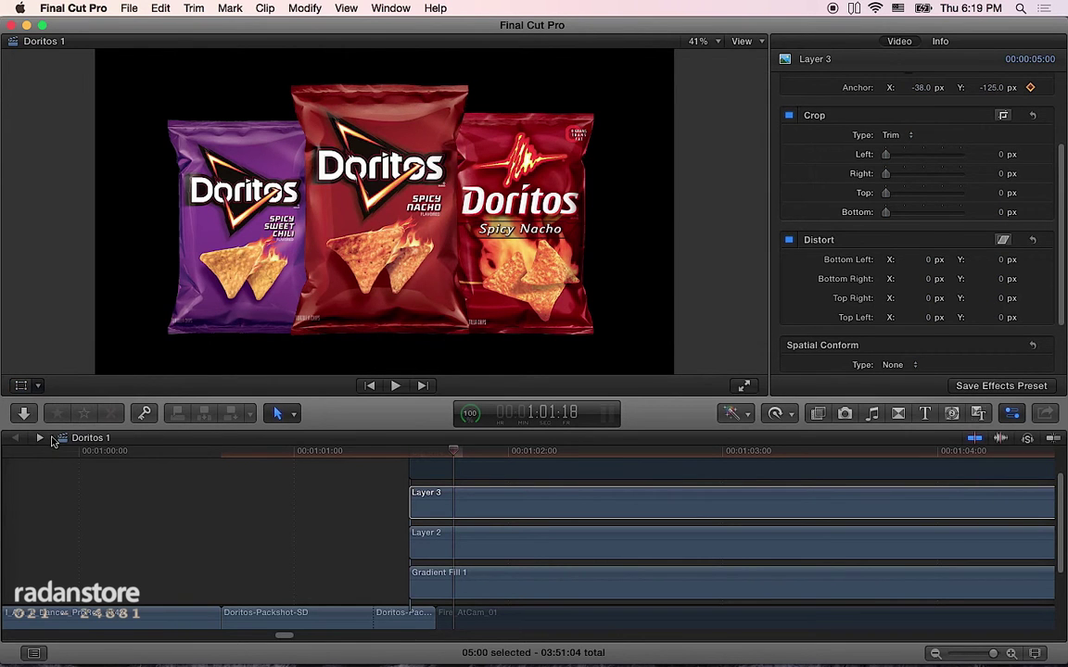
{"action": "left_click", "coordinate": [37, 63]}
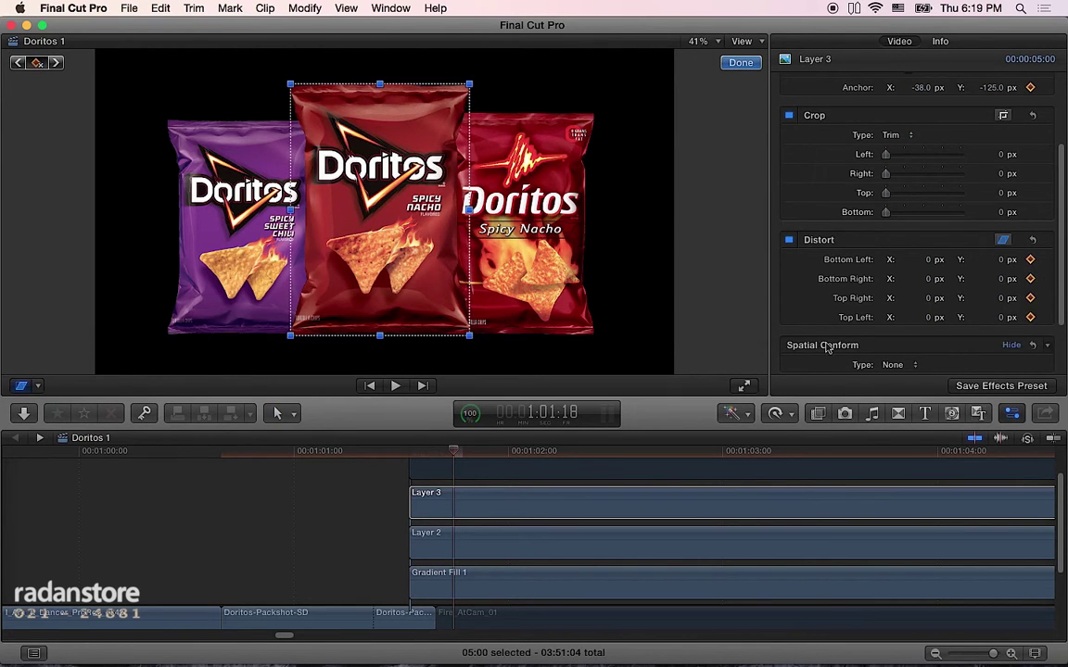
{"action": "left_click", "coordinate": [436, 454]}
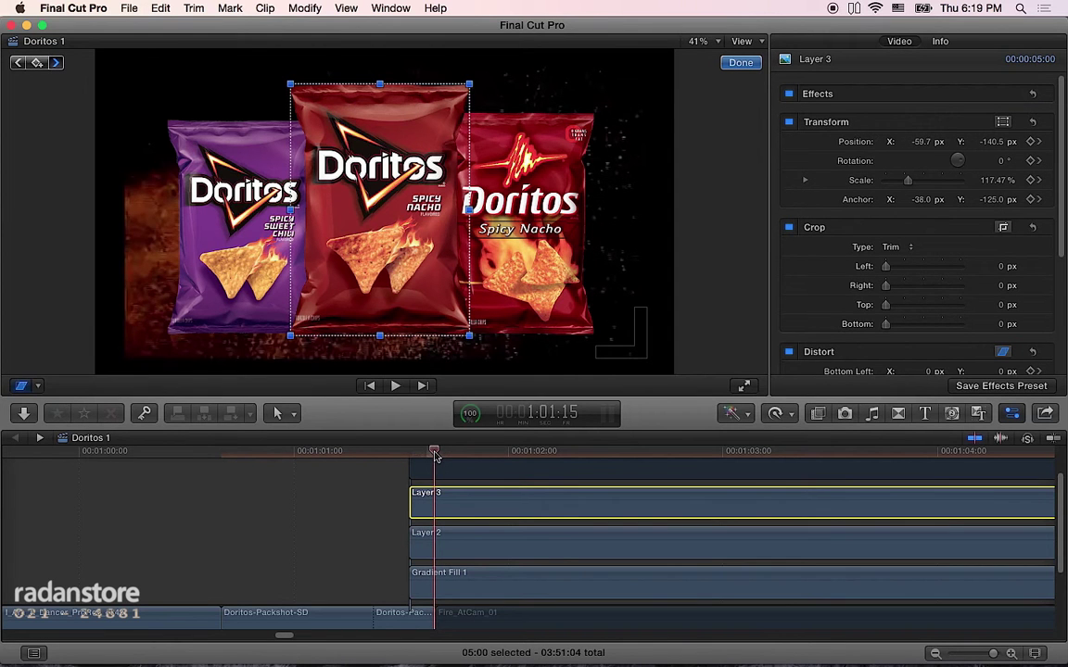
- Add a Layer 3 opacity keyframe and lower opacity to 56.9% at 1:01:13
{"action": "left_click", "coordinate": [437, 453]}
{"action": "key", "text": "Left"}
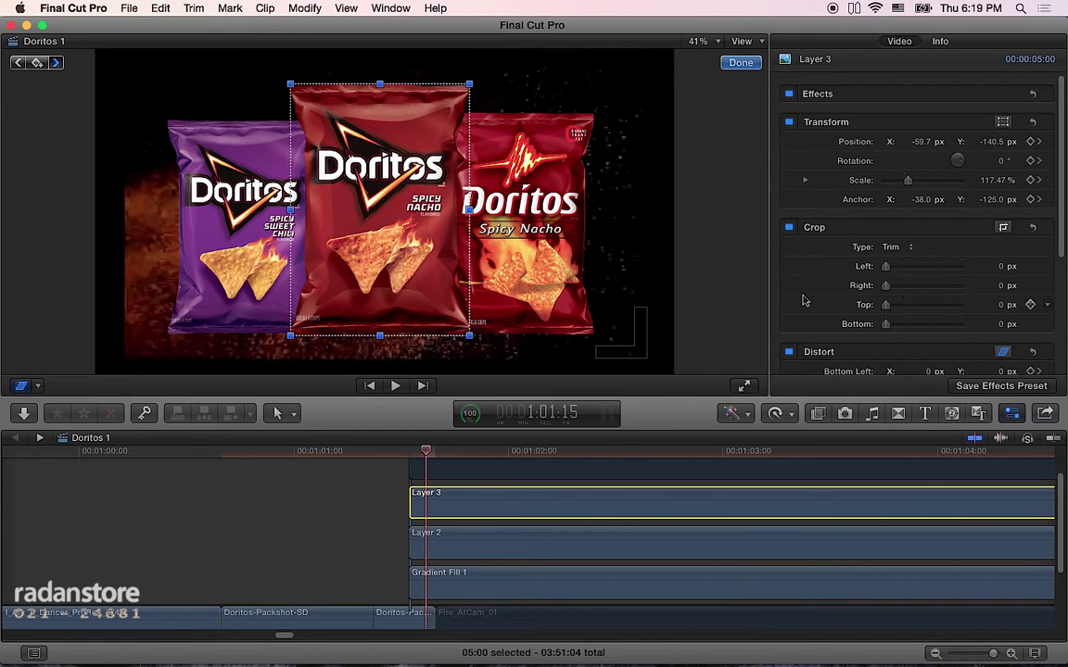
{"action": "scroll", "coordinate": [1062, 308], "scroll_direction": "down", "scroll_amount": 3}
{"action": "scroll", "coordinate": [1063, 309], "scroll_direction": "down", "scroll_amount": 4}
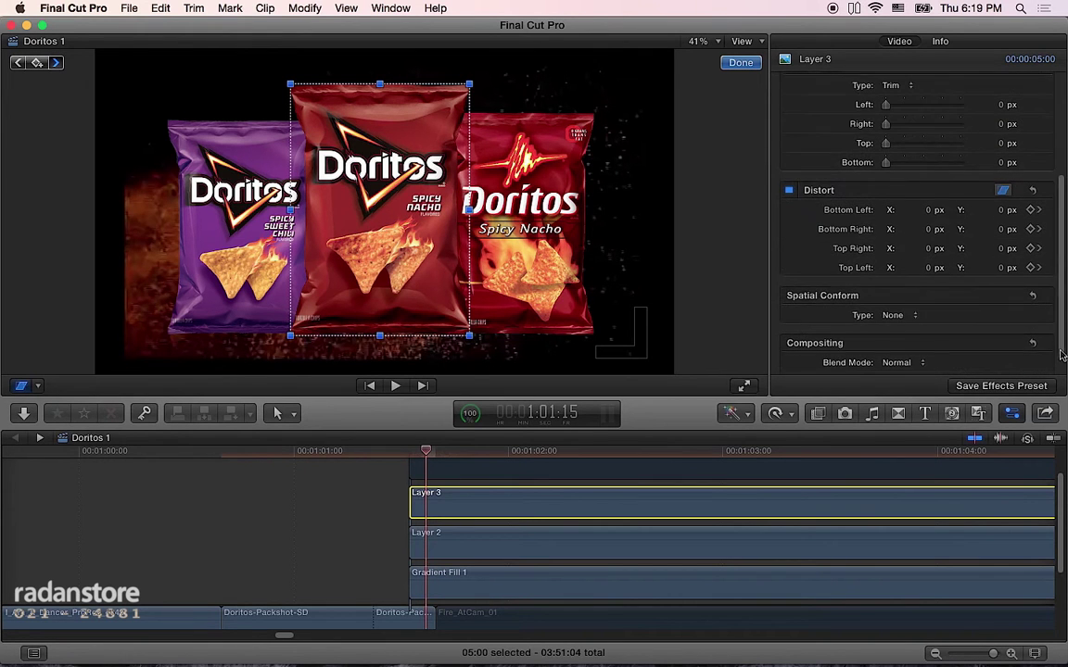
{"action": "left_click", "coordinate": [1030, 359]}
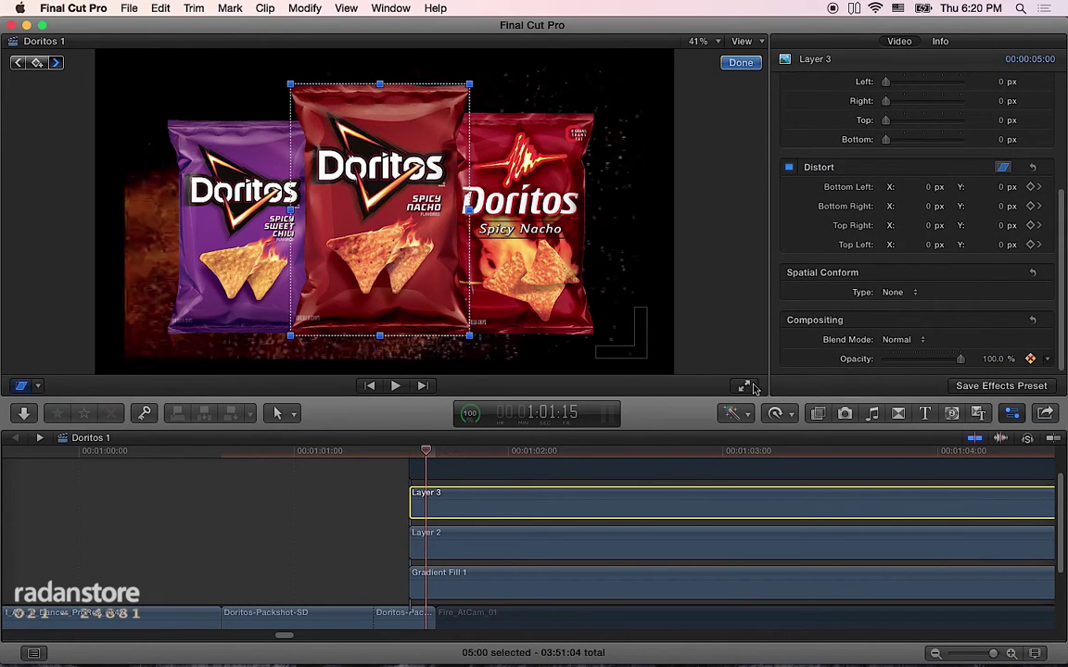
{"action": "left_click", "coordinate": [408, 461]}
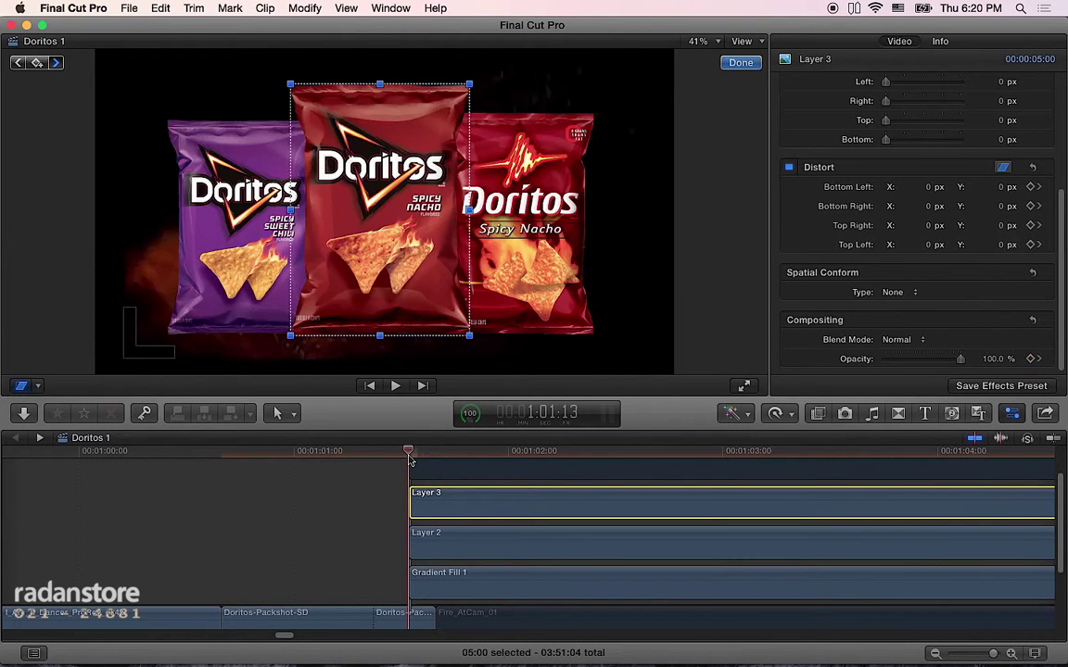
{"action": "key", "text": "space"}
{"action": "mouse_move", "coordinate": [960, 362]}
{"action": "left_mouse_down"}
{"action": "mouse_move", "coordinate": [892, 365]}
{"action": "mouse_move", "coordinate": [926, 368]}
{"action": "left_mouse_up"}
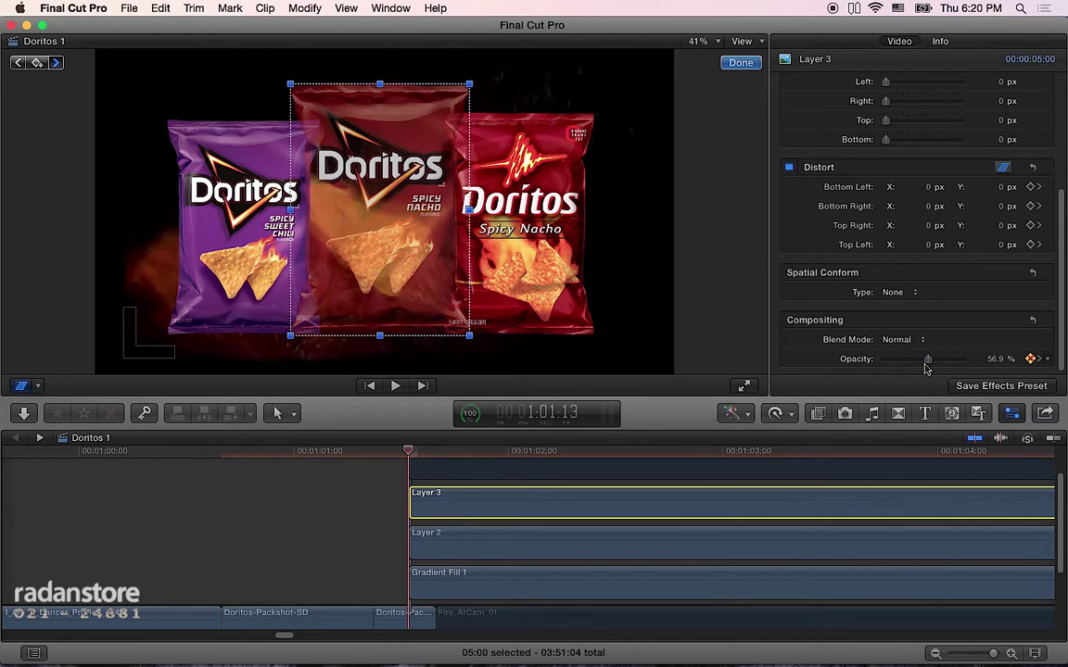
- Disable the Layer 2 and Gradient Fill 1 clips with V
{"action": "left_click", "coordinate": [447, 463]}
{"action": "left_click", "coordinate": [490, 546]}
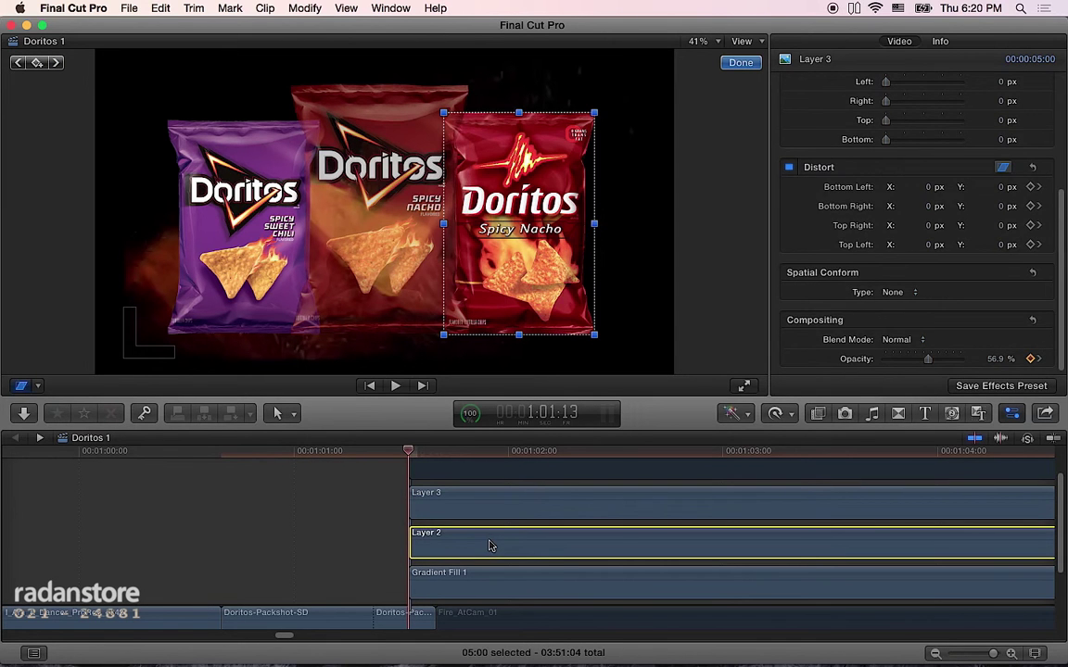
{"action": "key", "text": "v"}
{"action": "left_click", "coordinate": [488, 516]}
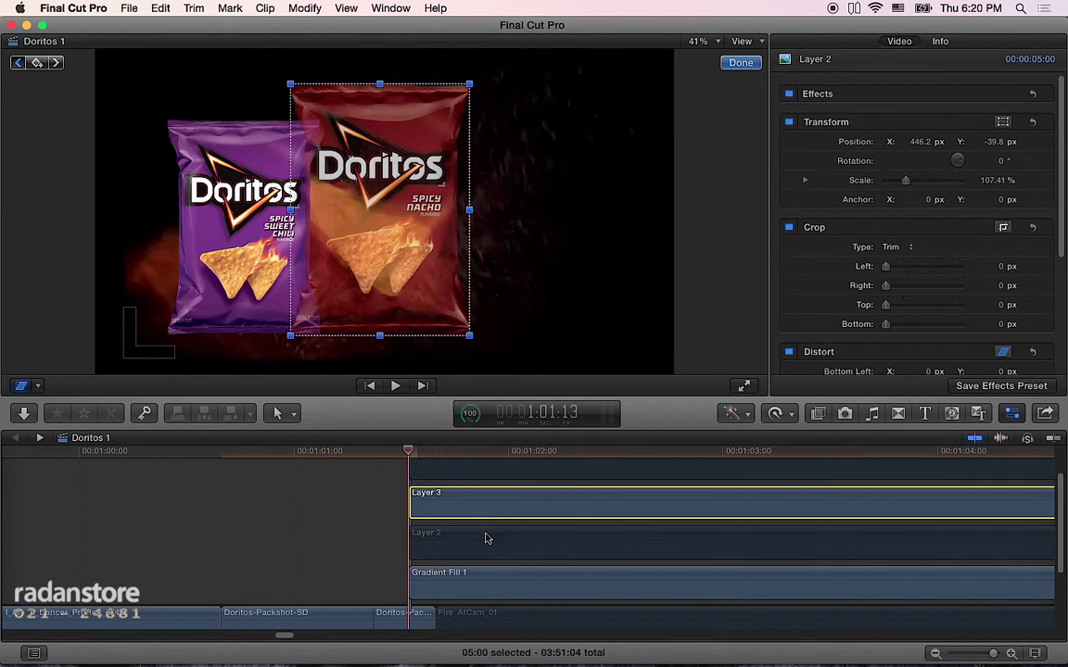
{"action": "left_click", "coordinate": [491, 578]}
{"action": "key", "text": "v"}
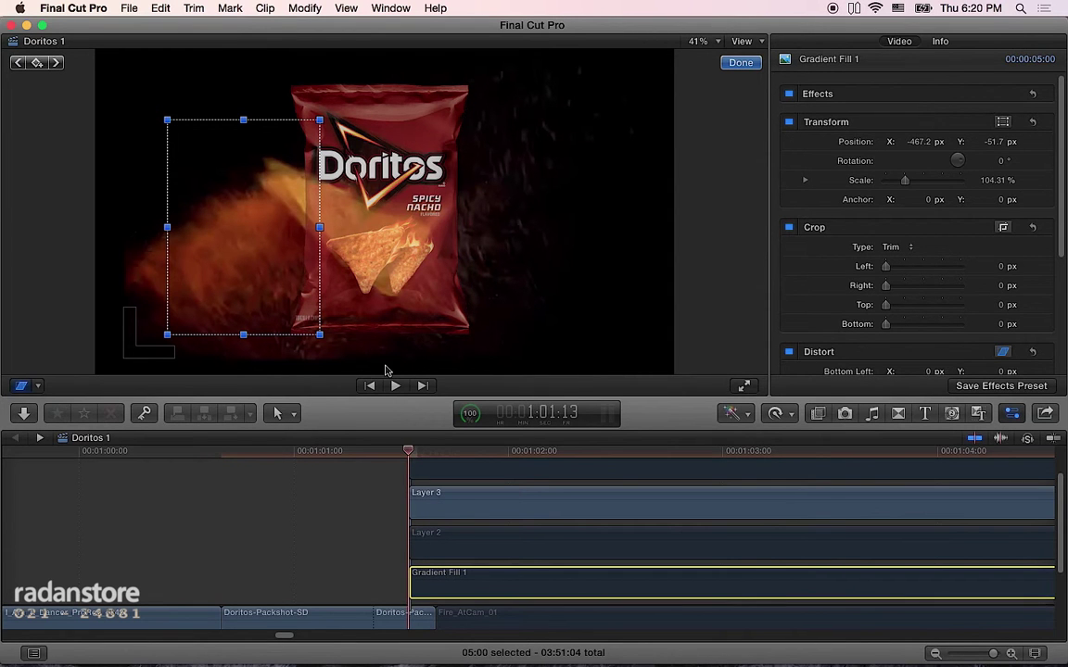
- Enlarge the viewer and reselect the Layer 3 clip
{"action": "left_click_drag", "start_coordinate": [395, 397], "coordinate": [422, 502]}
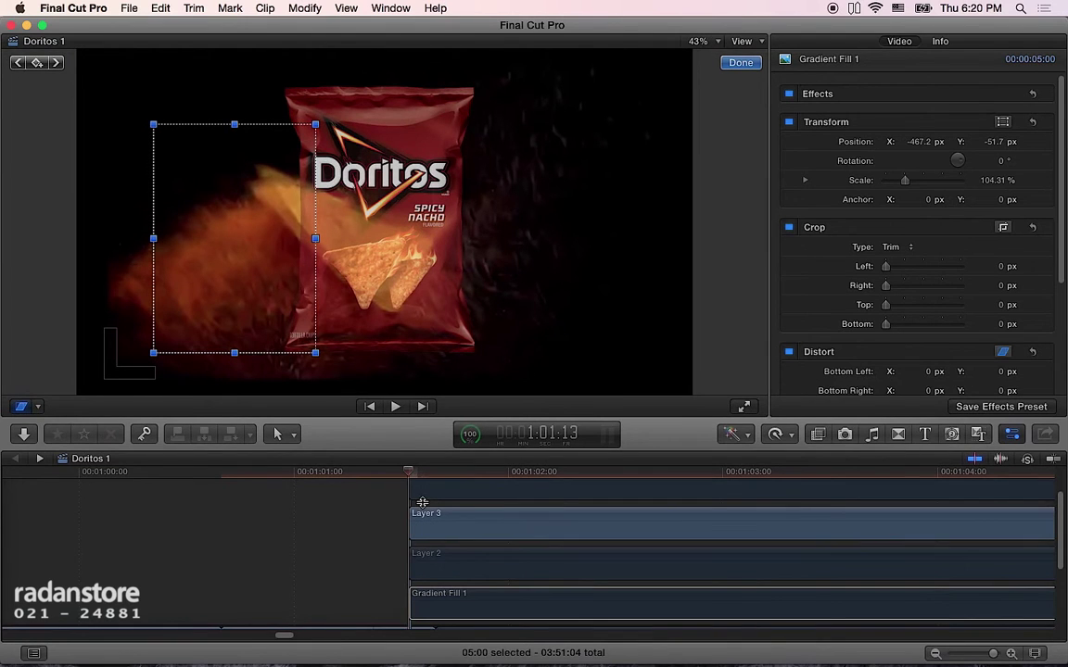
{"action": "scroll", "coordinate": [422, 502], "scroll_direction": "up", "scroll_amount": 1}
{"action": "scroll", "coordinate": [423, 504], "scroll_direction": "up", "scroll_amount": 1}
{"action": "left_click", "coordinate": [430, 538]}
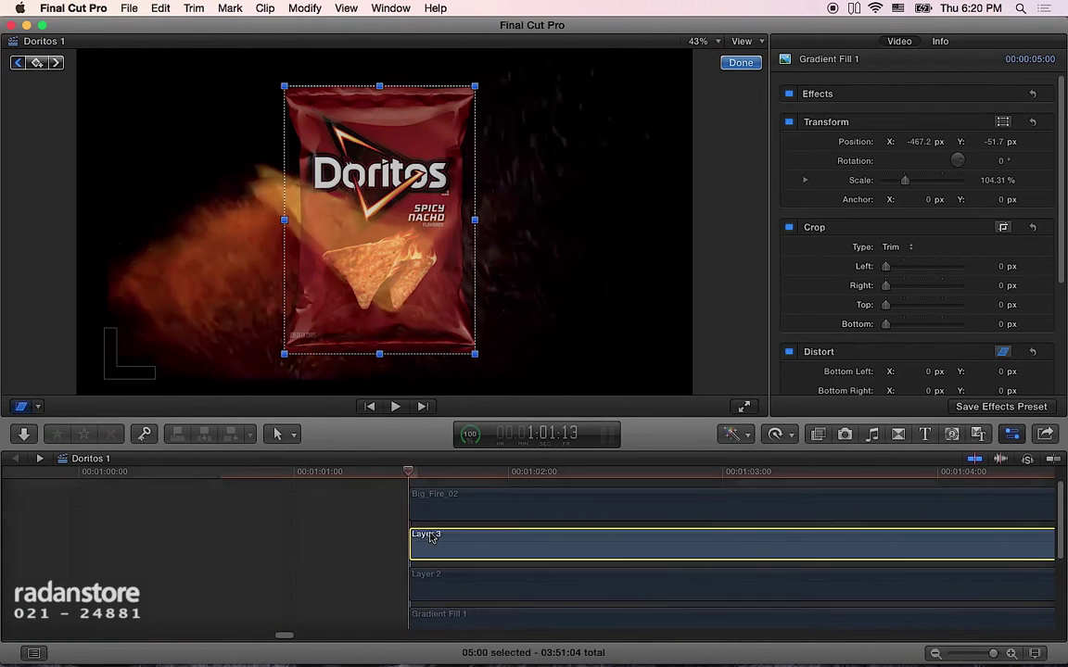
{"action": "scroll", "coordinate": [431, 538], "scroll_direction": "up", "scroll_amount": 1}
{"action": "scroll", "coordinate": [432, 540], "scroll_direction": "up", "scroll_amount": 1}
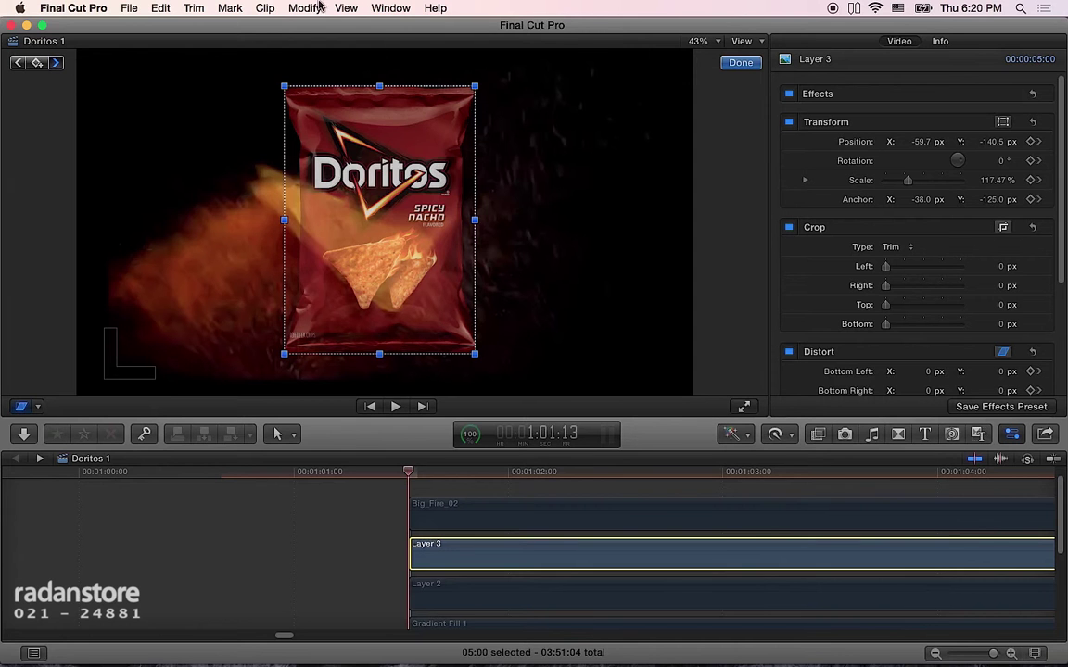
- Show Layer 3's video animation lanes and switch the viewer to on-screen Transform controls
{"action": "left_click", "coordinate": [318, 7]}
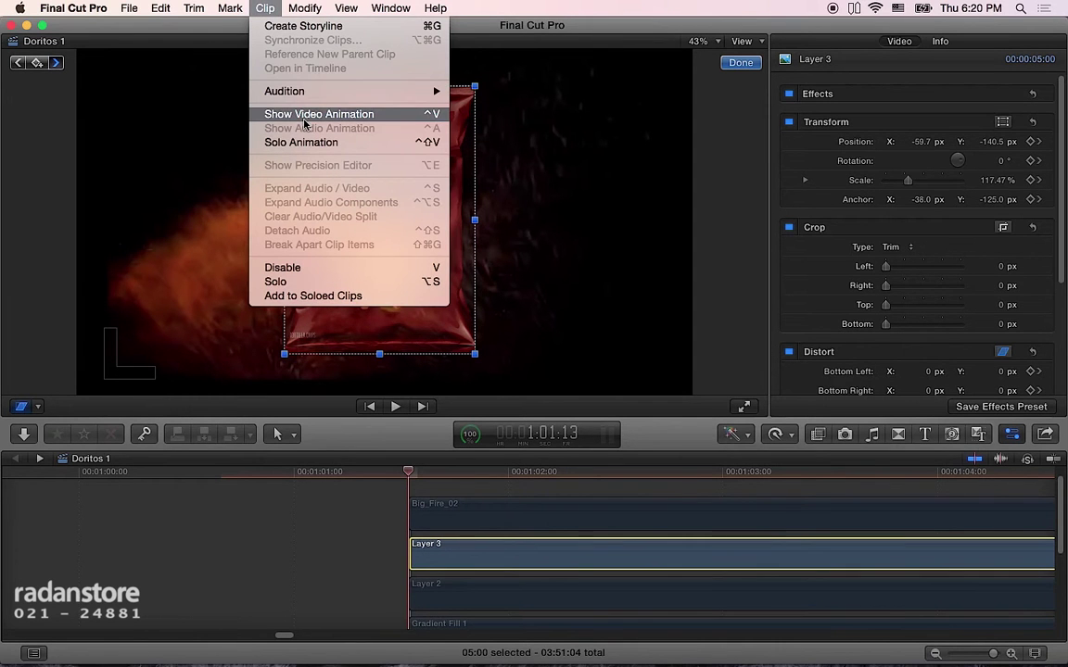
{"action": "left_click", "coordinate": [293, 115]}
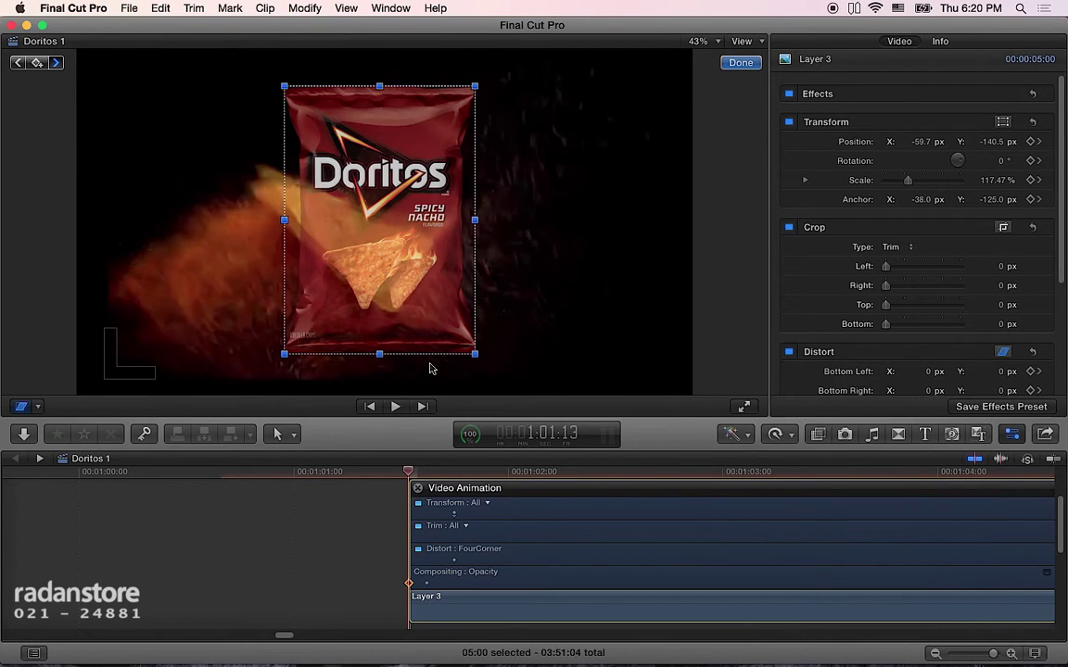
{"action": "left_click", "coordinate": [39, 406]}
{"action": "left_click", "coordinate": [83, 424]}
- Rotate the bag to -21.5°, scale it to 330.18% and position it at -29.7, -62.0 px
{"action": "left_click_drag", "start_coordinate": [285, 353], "coordinate": [286, 352]}
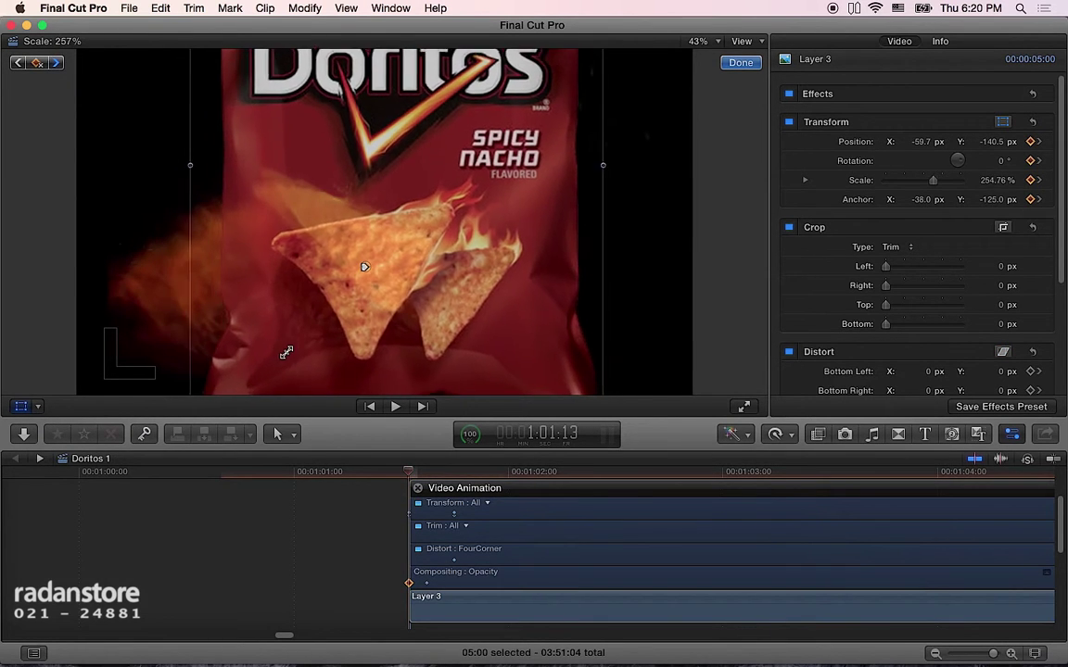
{"action": "left_click_drag", "start_coordinate": [396, 268], "coordinate": [393, 256]}
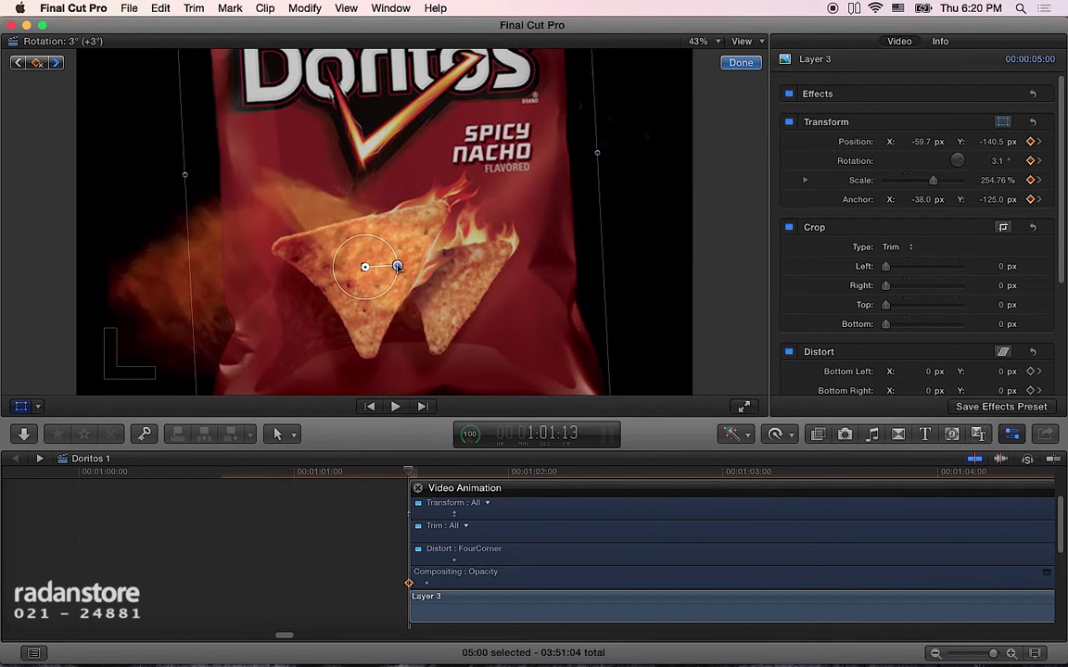
{"action": "left_click_drag", "start_coordinate": [399, 321], "coordinate": [389, 281]}
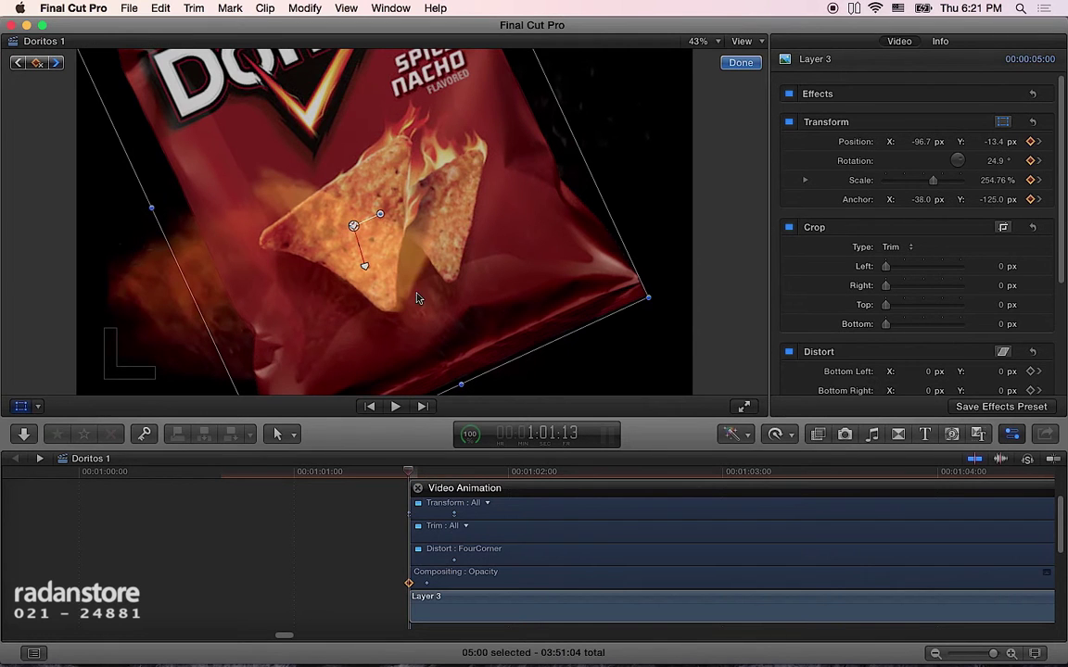
{"action": "left_click_drag", "start_coordinate": [380, 215], "coordinate": [370, 241]}
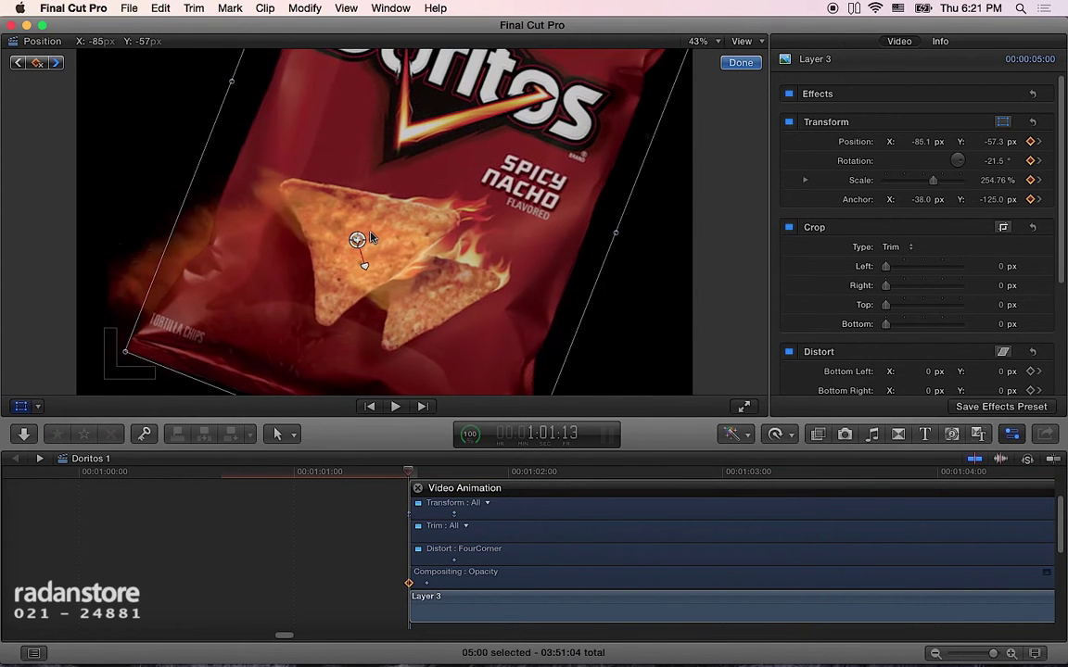
{"action": "left_click_drag", "start_coordinate": [125, 352], "coordinate": [284, 292]}
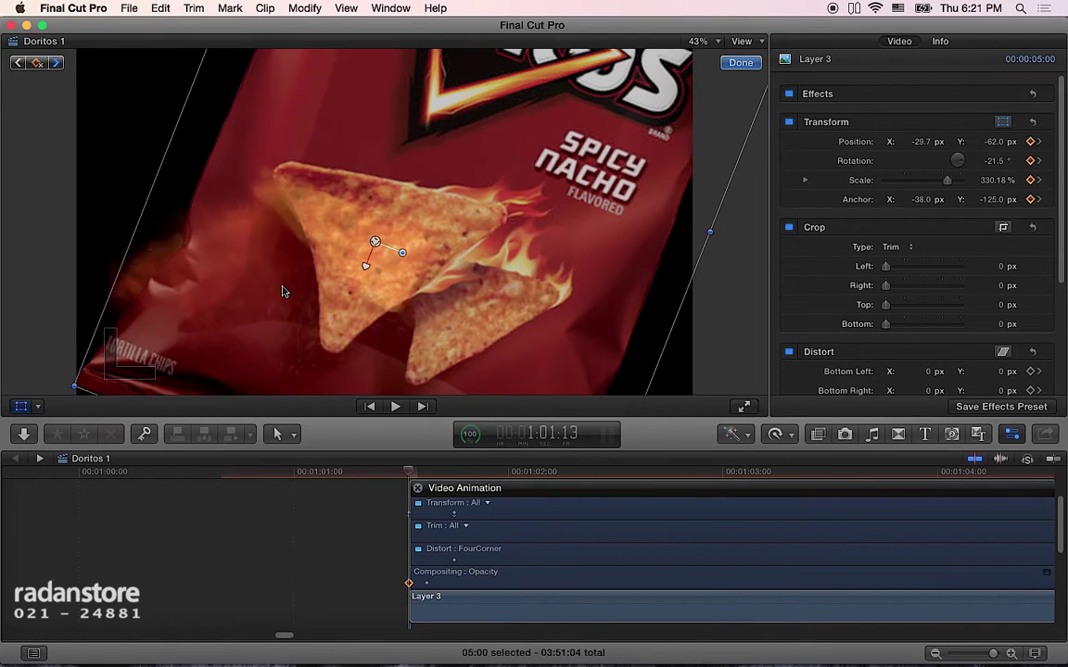
{"action": "key", "text": "super+minus"}
{"action": "key", "text": "super+minus"}
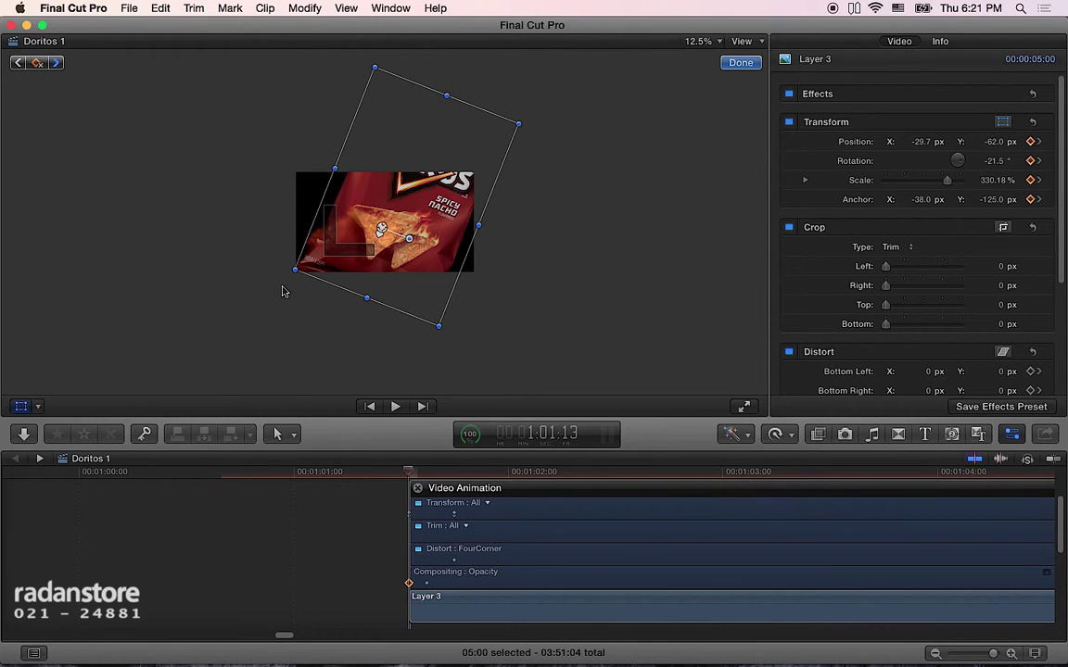
- Drag the Layer 3 clip three frames earlier so it starts at 1:01:10
{"action": "left_click_drag", "start_coordinate": [413, 477], "coordinate": [401, 477]}
{"action": "key", "text": "Left"}
{"action": "key", "text": "Left"}
{"action": "key", "text": "Right"}
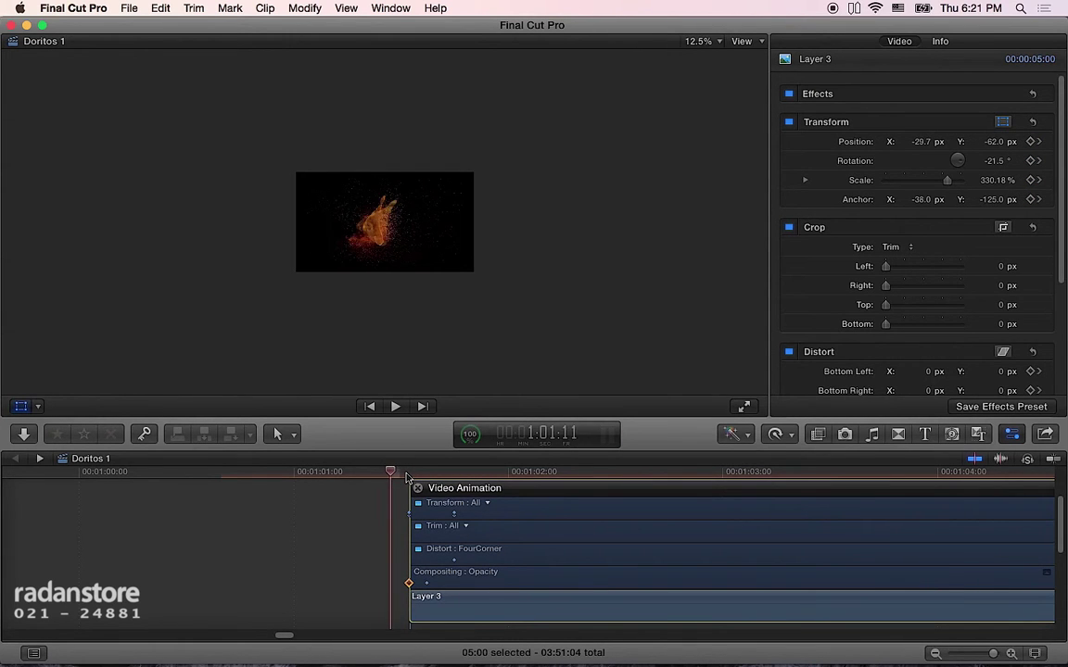
{"action": "key", "text": "j"}
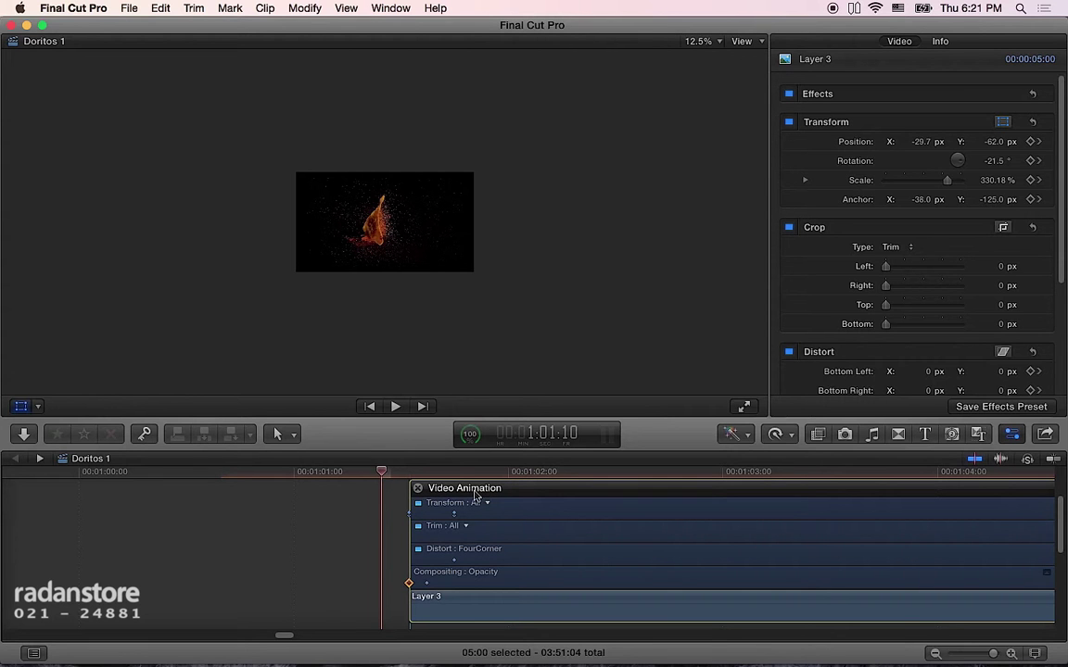
{"action": "left_click_drag", "start_coordinate": [475, 618], "coordinate": [456, 618]}
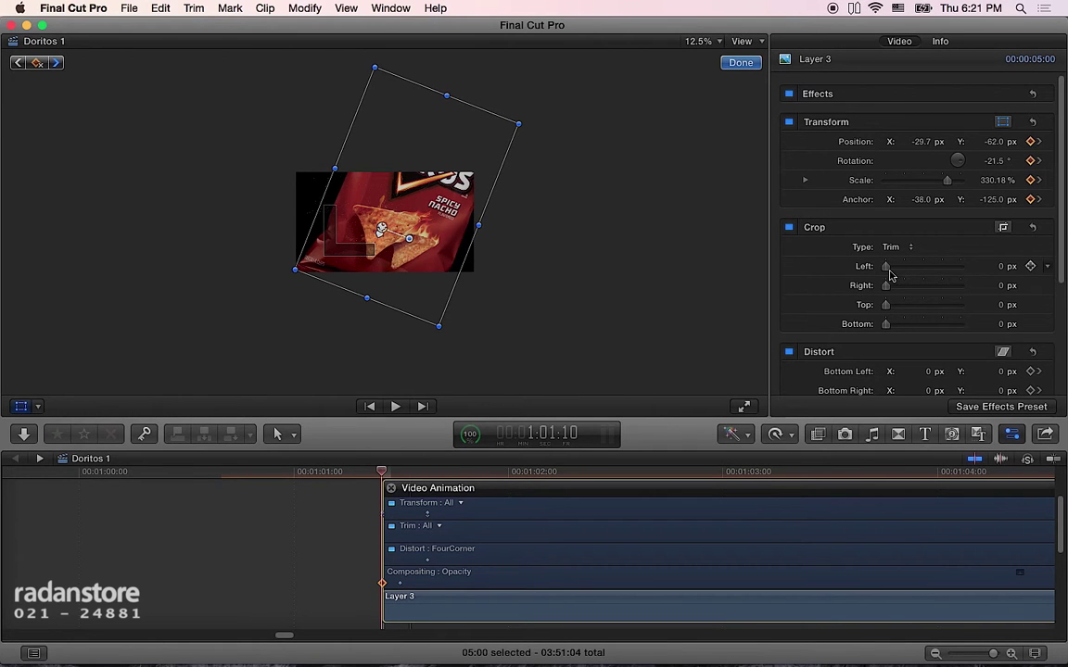
- Crop Layer 3 to the flaming chip: 77 px left, 174 right, 376 top, 122 bottom
{"action": "mouse_move", "coordinate": [887, 268]}
{"action": "left_mouse_down"}
{"action": "mouse_move", "coordinate": [905, 286]}
{"action": "mouse_move", "coordinate": [898, 306]}
{"action": "mouse_move", "coordinate": [925, 305]}
{"action": "mouse_move", "coordinate": [899, 325]}
{"action": "left_mouse_up"}
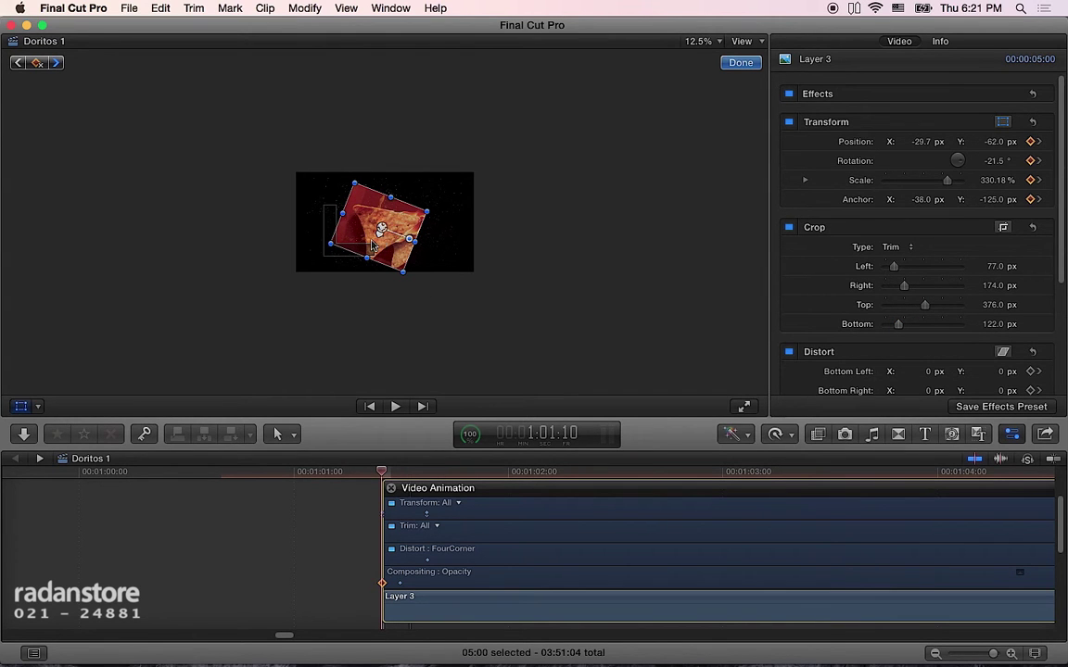
{"action": "key", "text": "super+equal"}
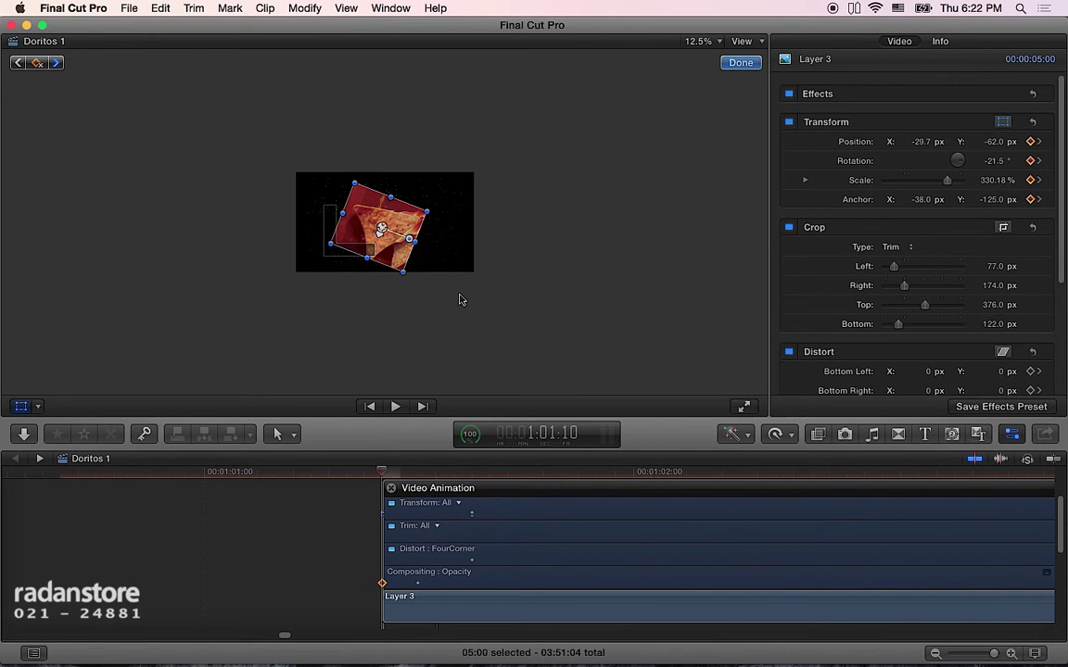
{"action": "key", "text": "super+equal"}
{"action": "key", "text": "super+equal"}
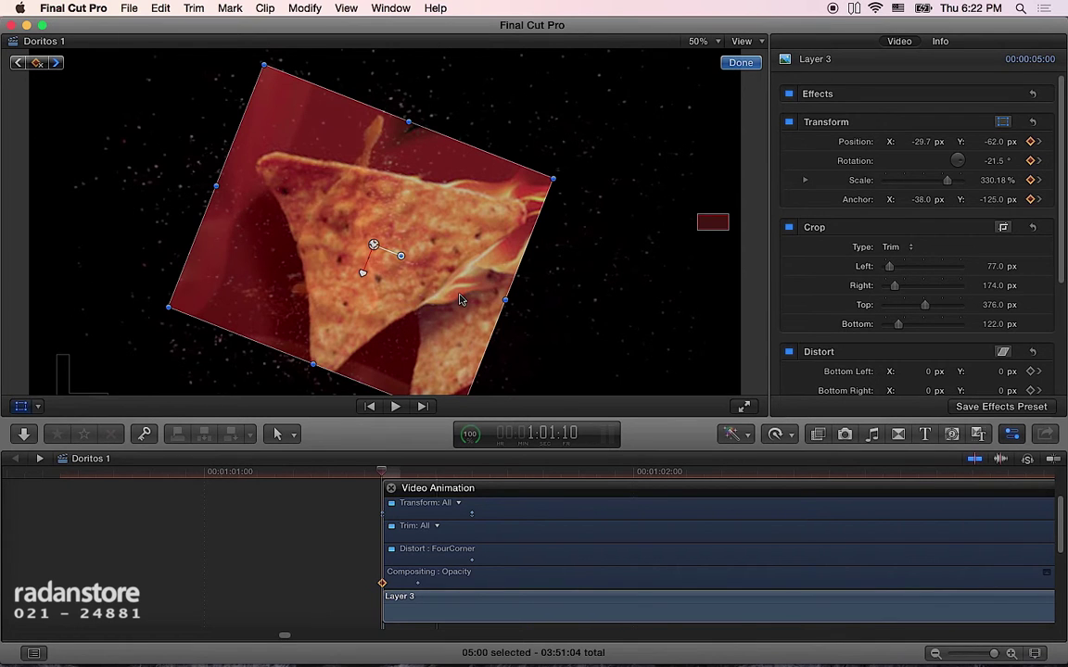
{"action": "key", "text": "super+minus"}
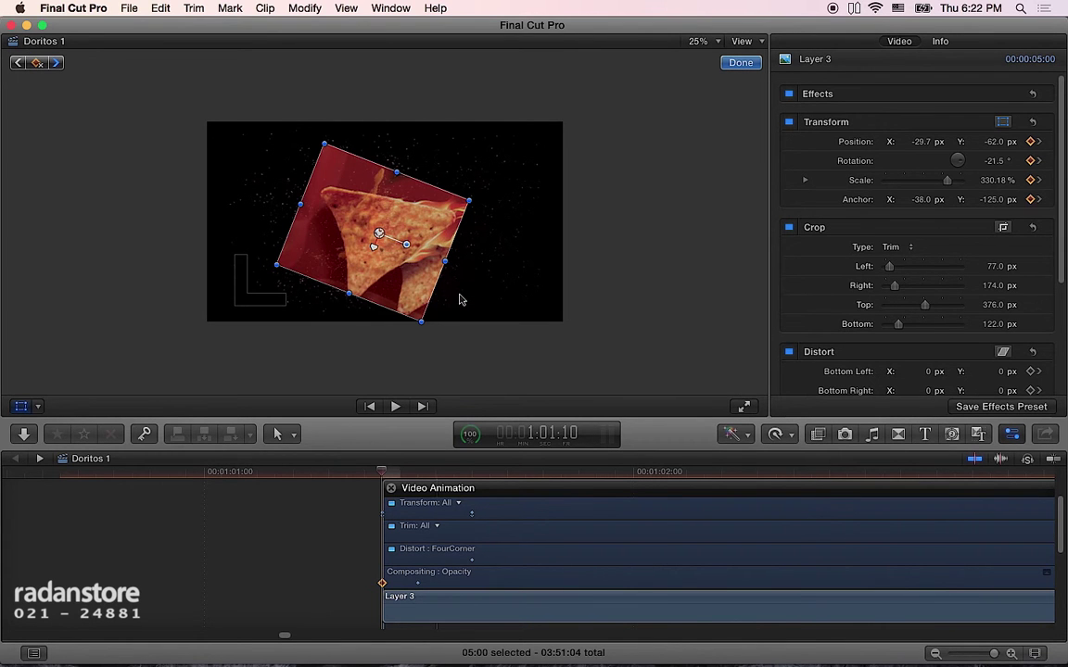
{"action": "scroll", "coordinate": [1062, 268], "scroll_direction": "down", "scroll_amount": 3}
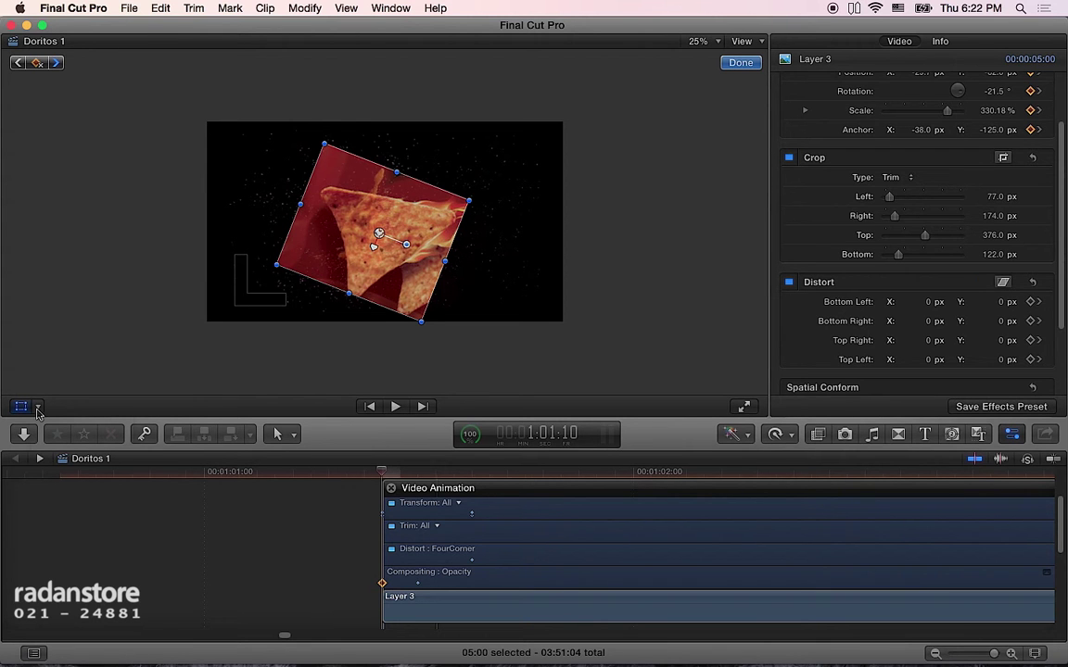
- Switch the viewer to Distort and pull the chip's corners inward into a tilted shape
{"action": "left_click", "coordinate": [38, 408]}
{"action": "left_click", "coordinate": [81, 460]}
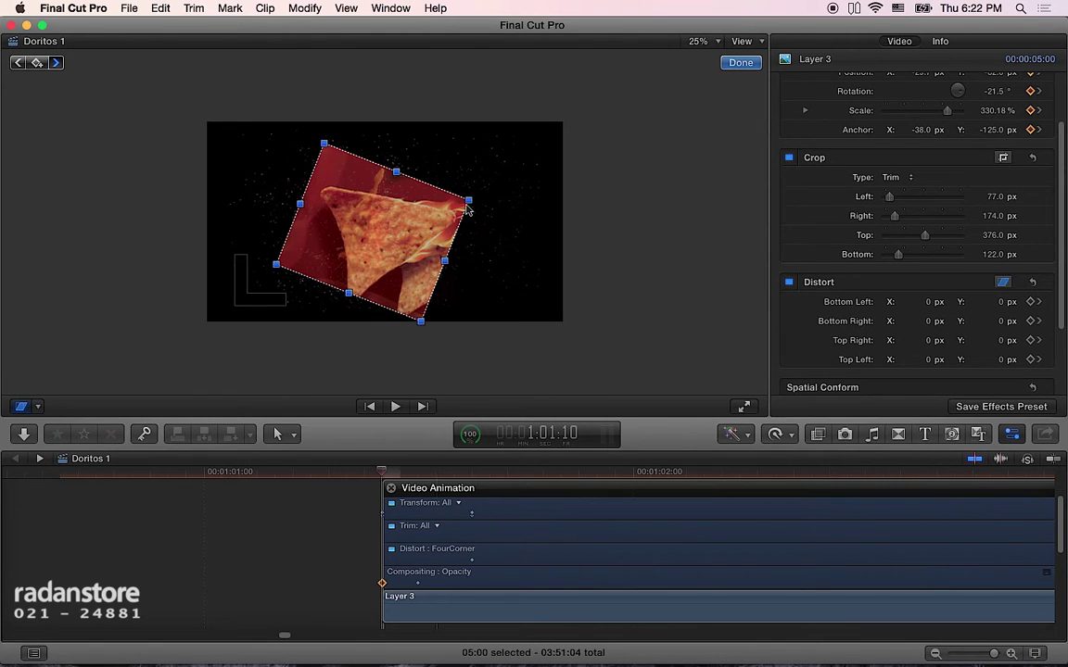
{"action": "left_click_drag", "start_coordinate": [470, 204], "coordinate": [441, 179]}
{"action": "left_click_drag", "start_coordinate": [422, 321], "coordinate": [399, 295]}
{"action": "left_click", "coordinate": [277, 266]}
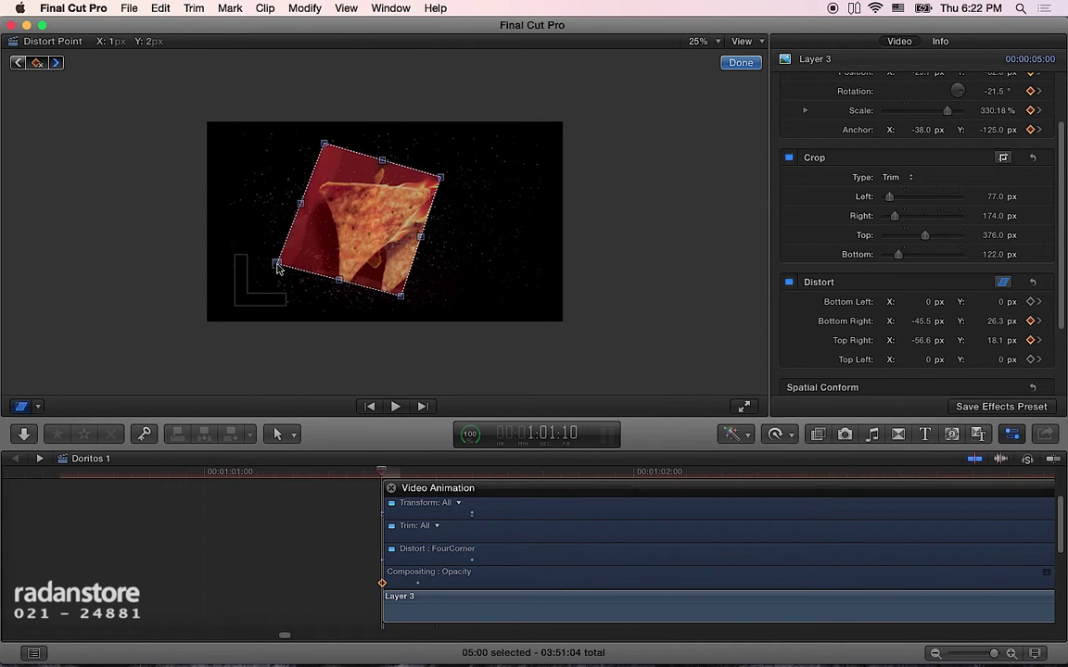
{"action": "left_click_drag", "start_coordinate": [276, 266], "coordinate": [325, 243]}
{"action": "left_click_drag", "start_coordinate": [324, 145], "coordinate": [339, 131]}
- Fine-tune the top-left, top-right and bottom Distort corners into a skewed wedge
{"action": "left_click_drag", "start_coordinate": [441, 177], "coordinate": [461, 190]}
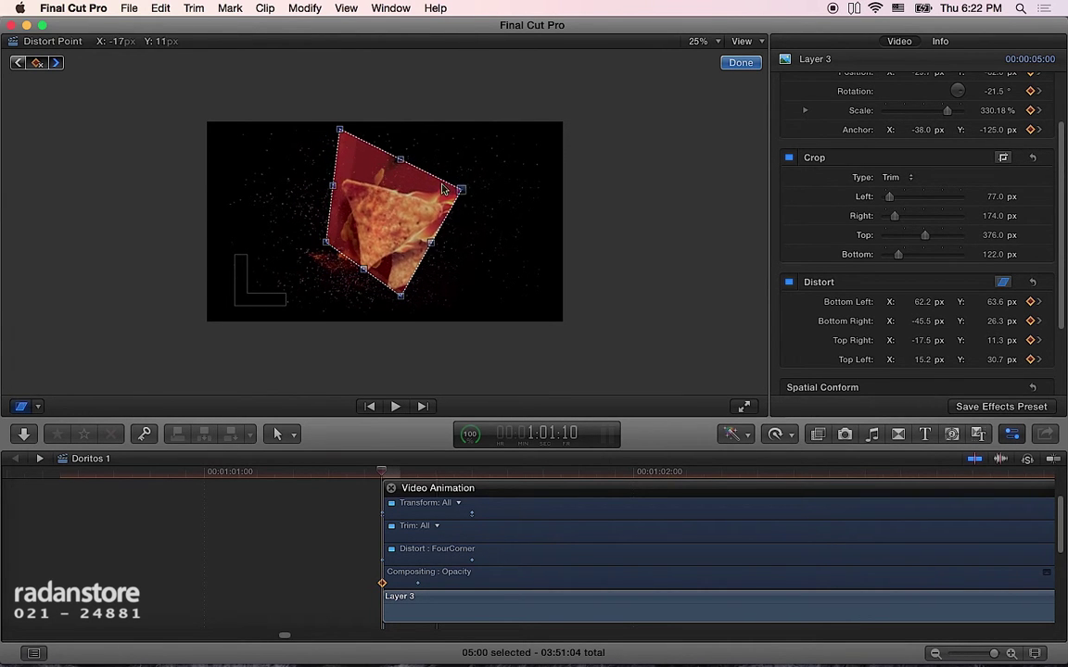
{"action": "left_click_drag", "start_coordinate": [339, 130], "coordinate": [326, 143]}
{"action": "left_click_drag", "start_coordinate": [460, 190], "coordinate": [440, 207]}
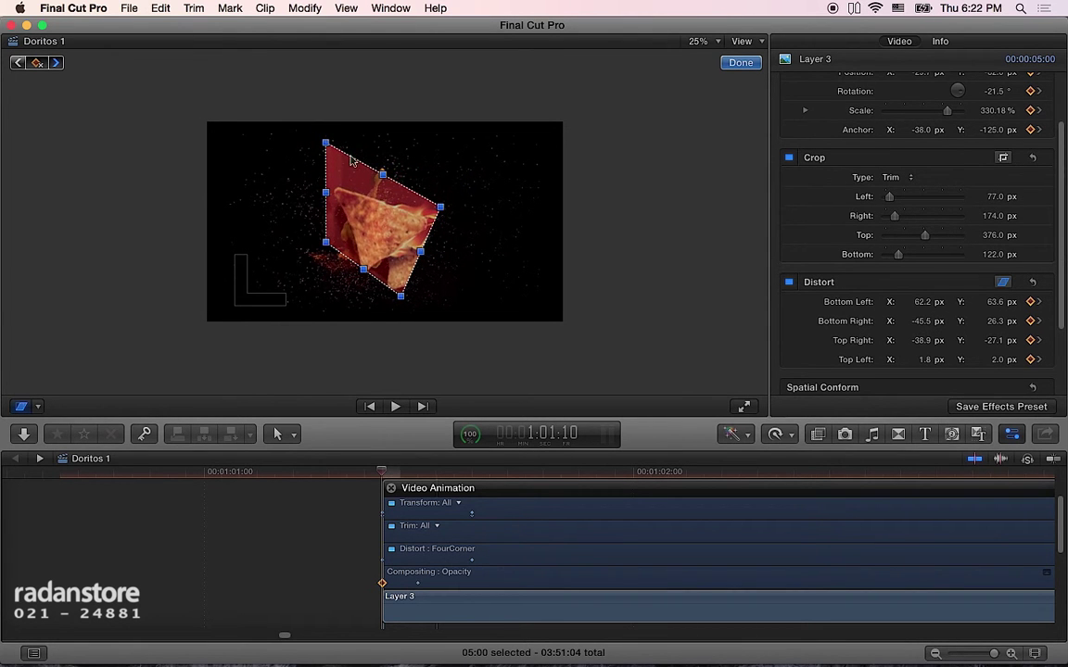
{"action": "left_click_drag", "start_coordinate": [325, 144], "coordinate": [336, 141]}
{"action": "left_click_drag", "start_coordinate": [440, 206], "coordinate": [473, 170]}
{"action": "left_click_drag", "start_coordinate": [401, 297], "coordinate": [397, 328]}
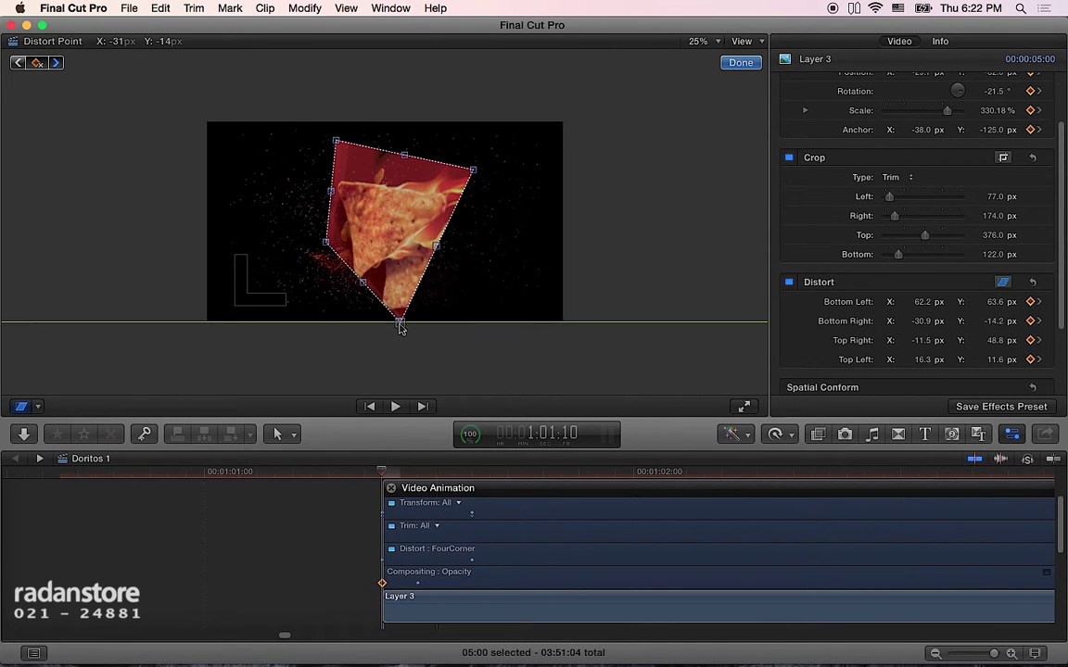
{"action": "left_click_drag", "start_coordinate": [326, 241], "coordinate": [334, 240]}
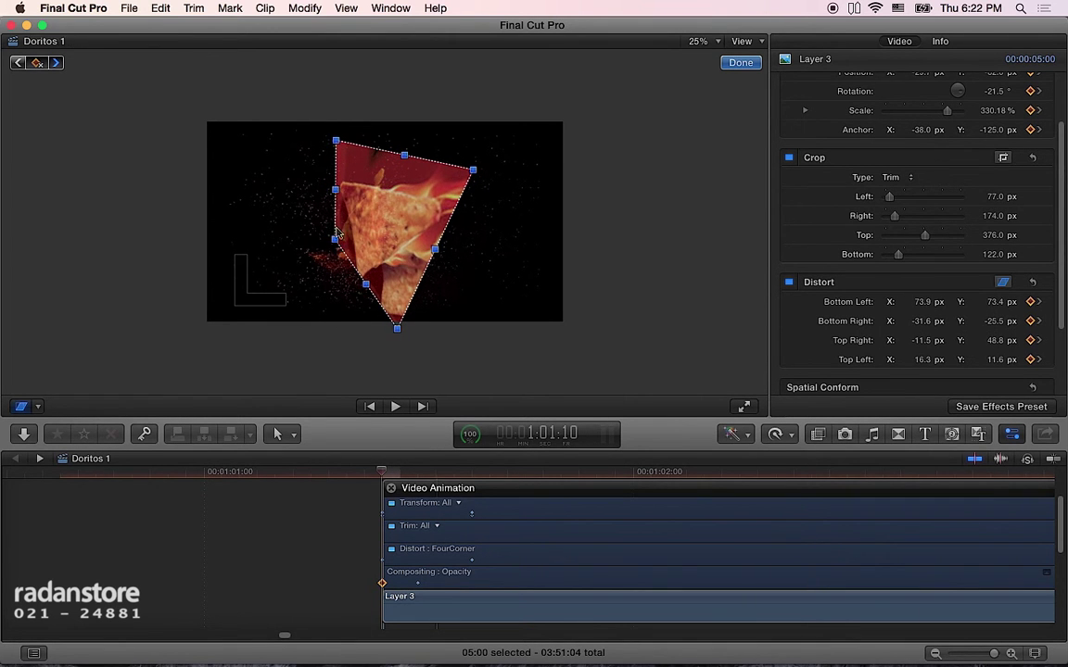
{"action": "left_click_drag", "start_coordinate": [336, 140], "coordinate": [347, 144]}
{"action": "left_click_drag", "start_coordinate": [334, 240], "coordinate": [329, 250]}
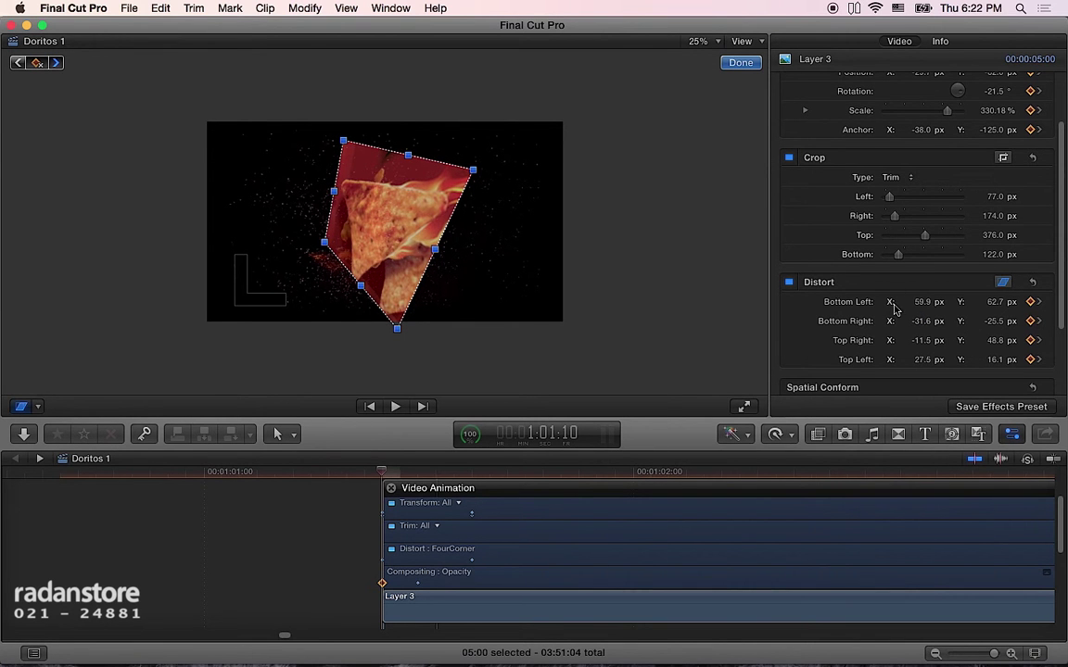
- Reset the crop to 0 px on every side and return to 1:01:10 at 12.5% viewer zoom
{"action": "left_click", "coordinate": [1033, 158]}
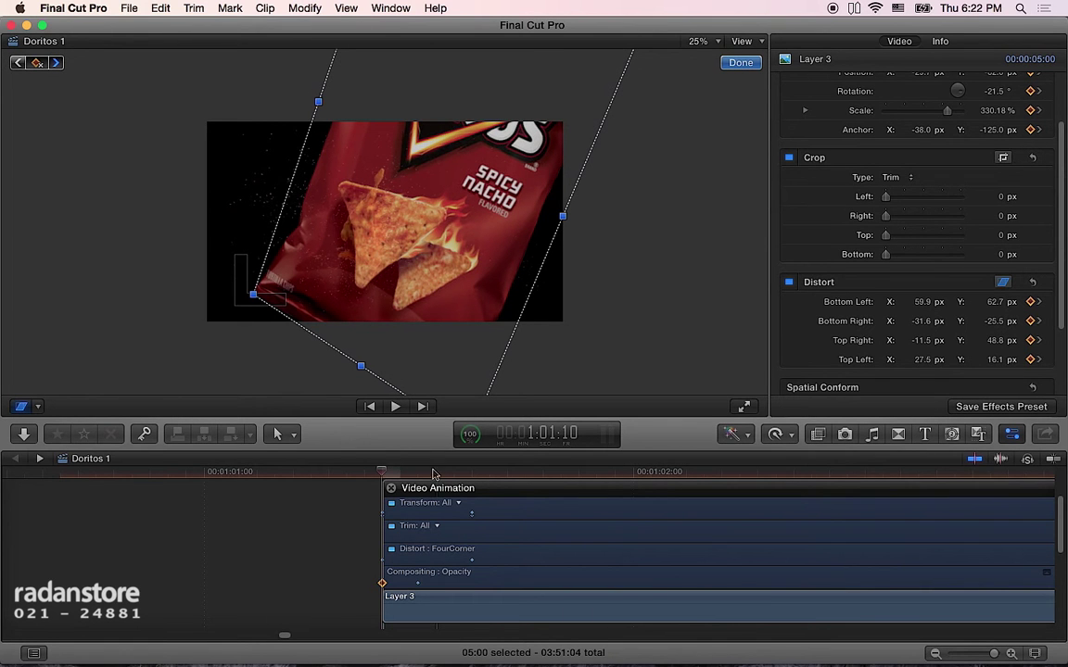
{"action": "left_click", "coordinate": [387, 473]}
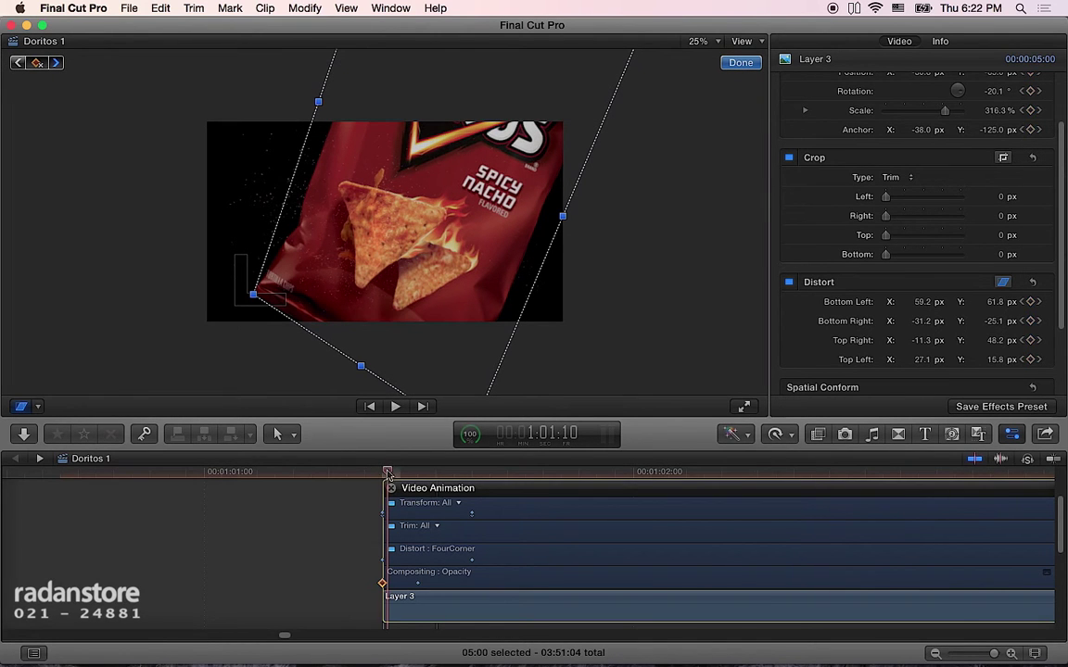
{"action": "left_click", "coordinate": [417, 473]}
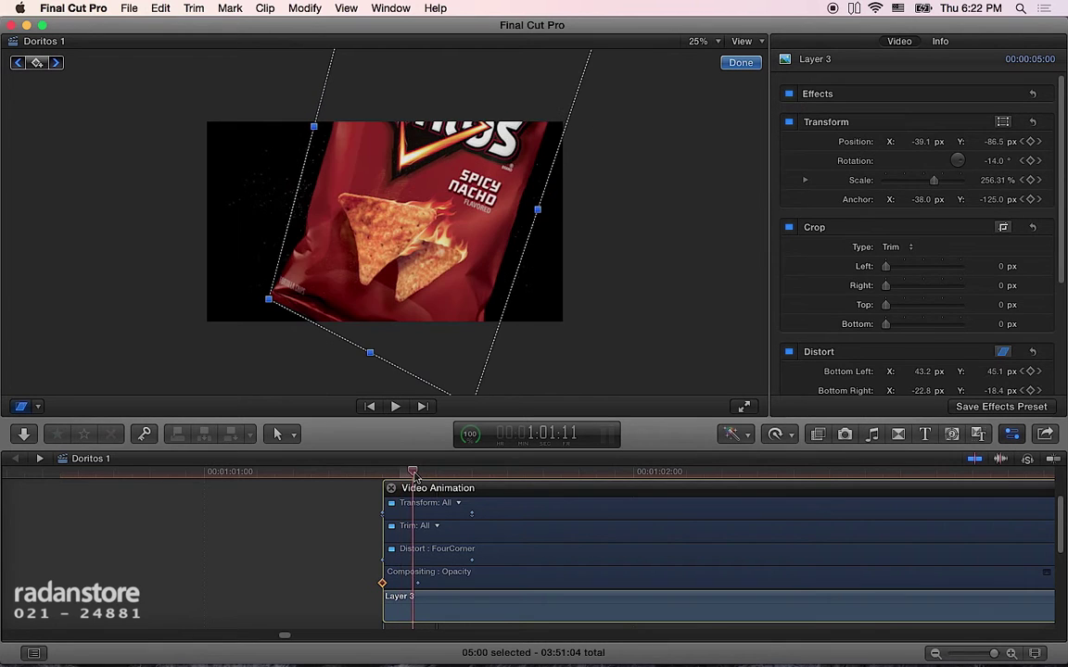
{"action": "left_click_drag", "start_coordinate": [418, 474], "coordinate": [384, 474]}
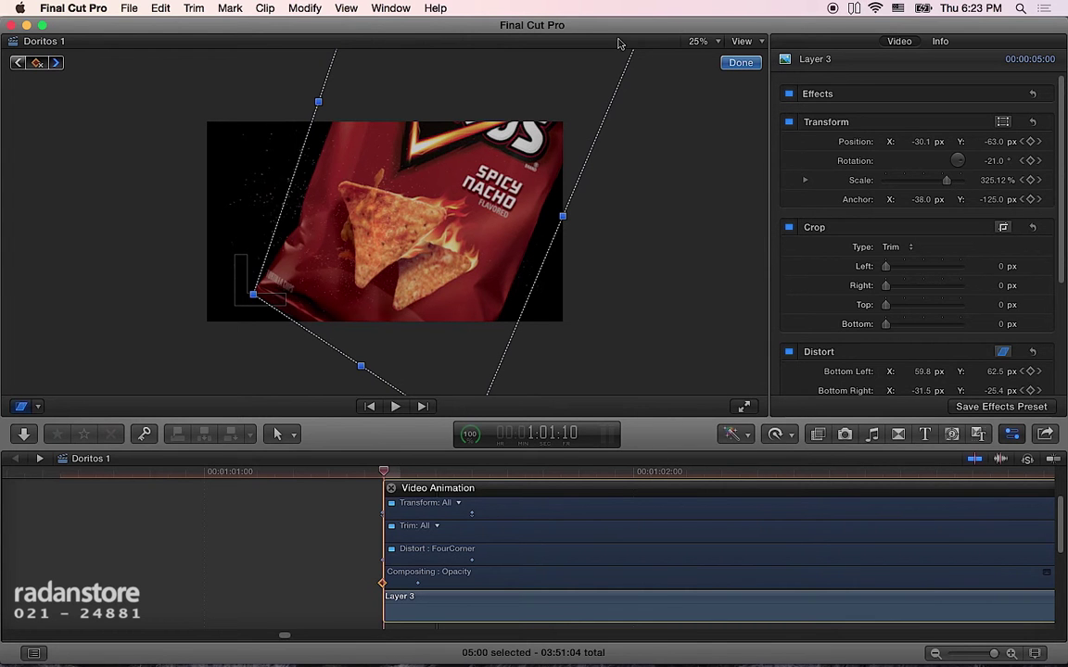
{"action": "key", "text": "super+minus"}
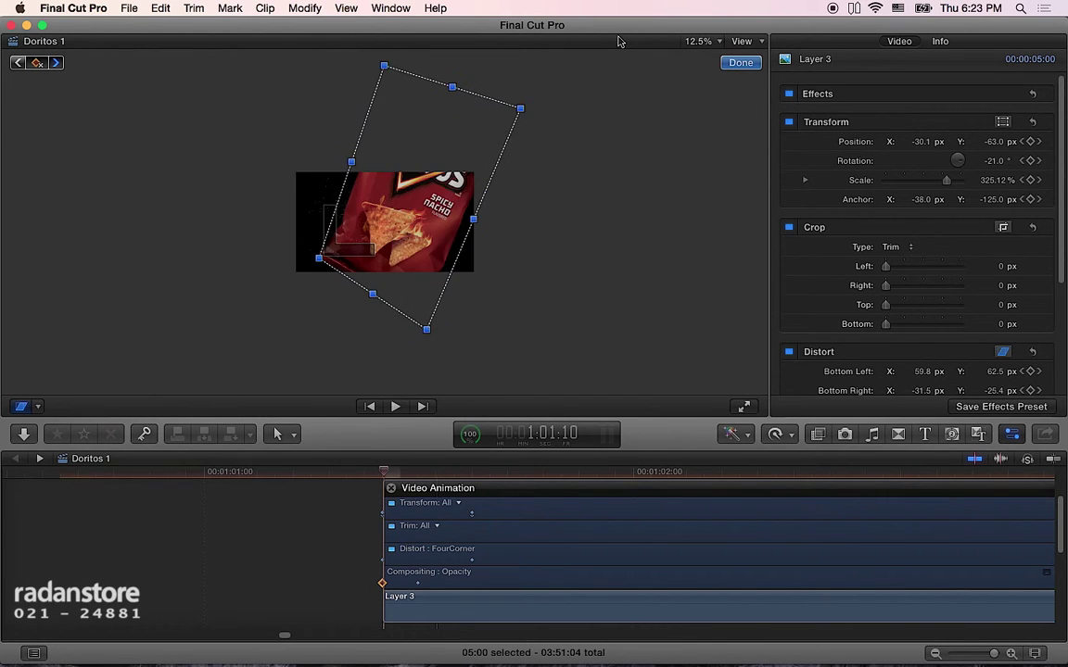
- Stretch all four Distort corners far outward, with top-right ending at 223.8, 190.8 px
{"action": "left_click_drag", "start_coordinate": [426, 329], "coordinate": [421, 345]}
{"action": "left_click_drag", "start_coordinate": [321, 261], "coordinate": [331, 243]}
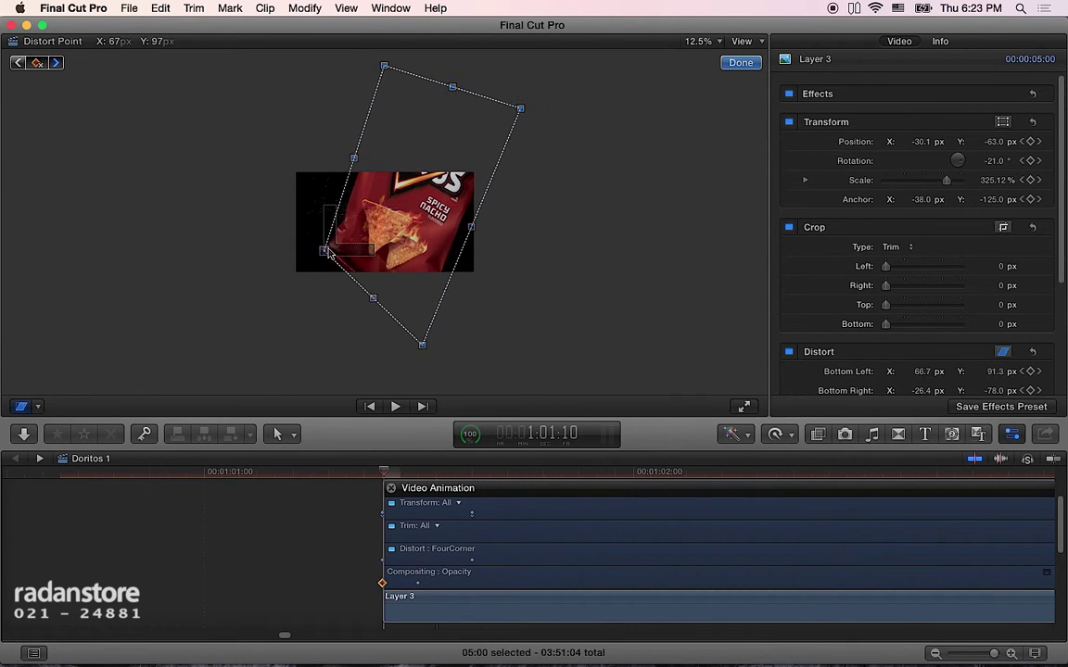
{"action": "left_click_drag", "start_coordinate": [520, 108], "coordinate": [550, 109]}
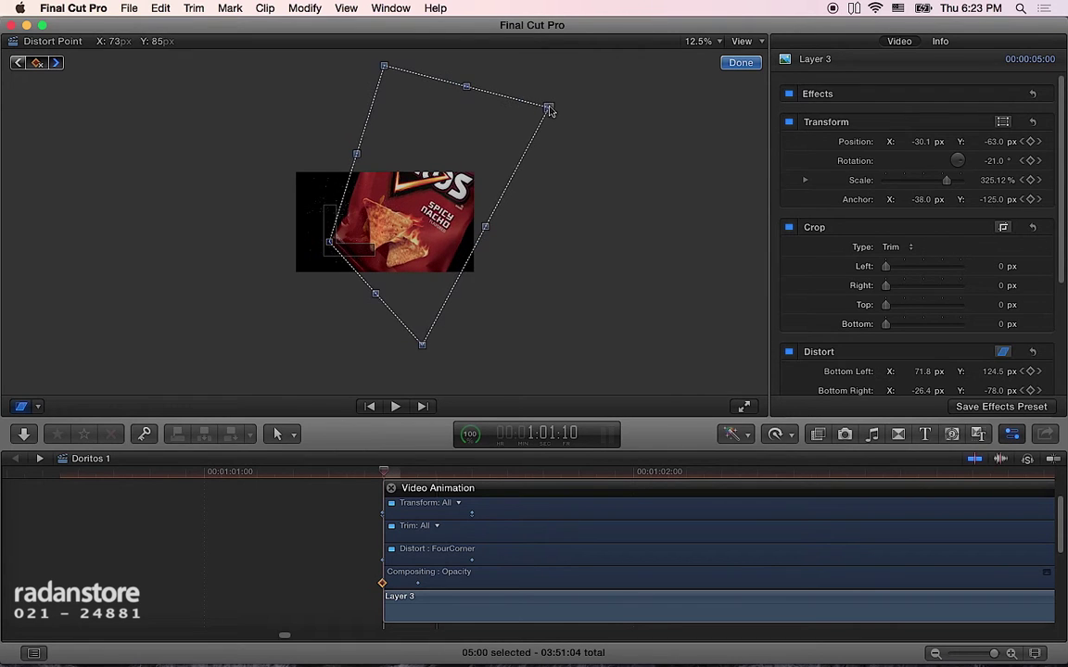
{"action": "left_click_drag", "start_coordinate": [384, 67], "coordinate": [394, 58]}
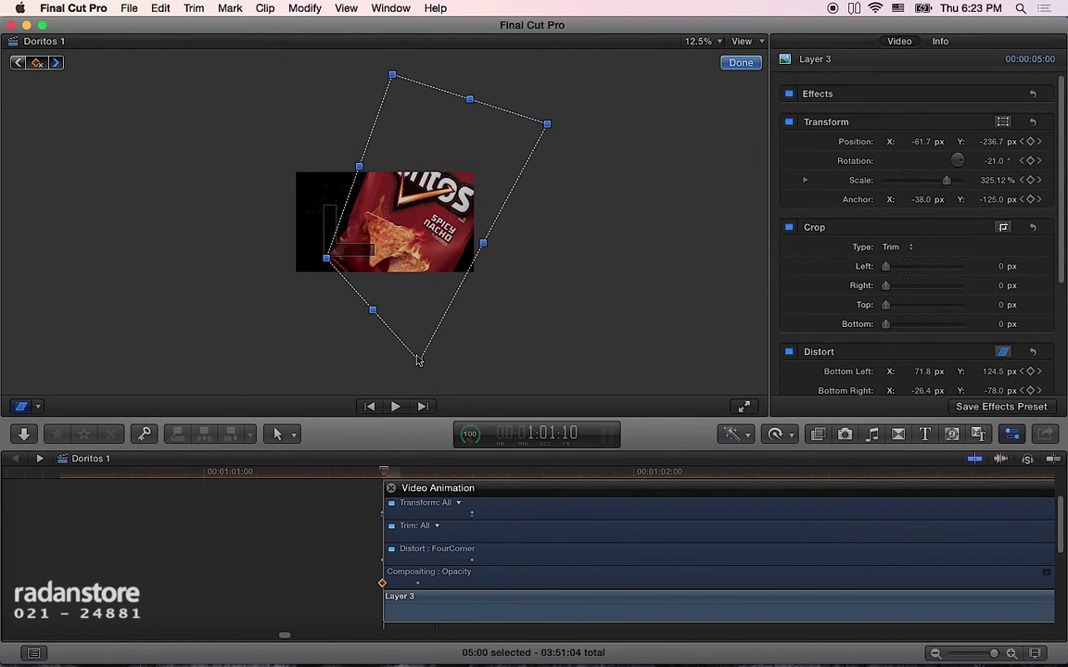
{"action": "left_click_drag", "start_coordinate": [421, 347], "coordinate": [413, 365]}
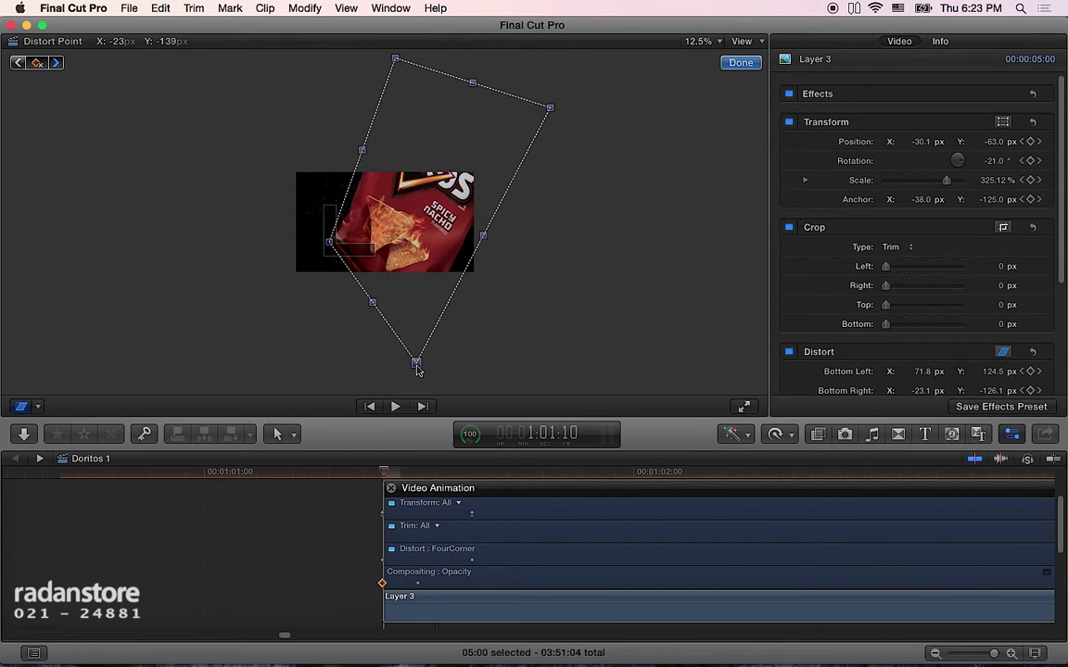
{"action": "left_click_drag", "start_coordinate": [551, 111], "coordinate": [569, 107]}
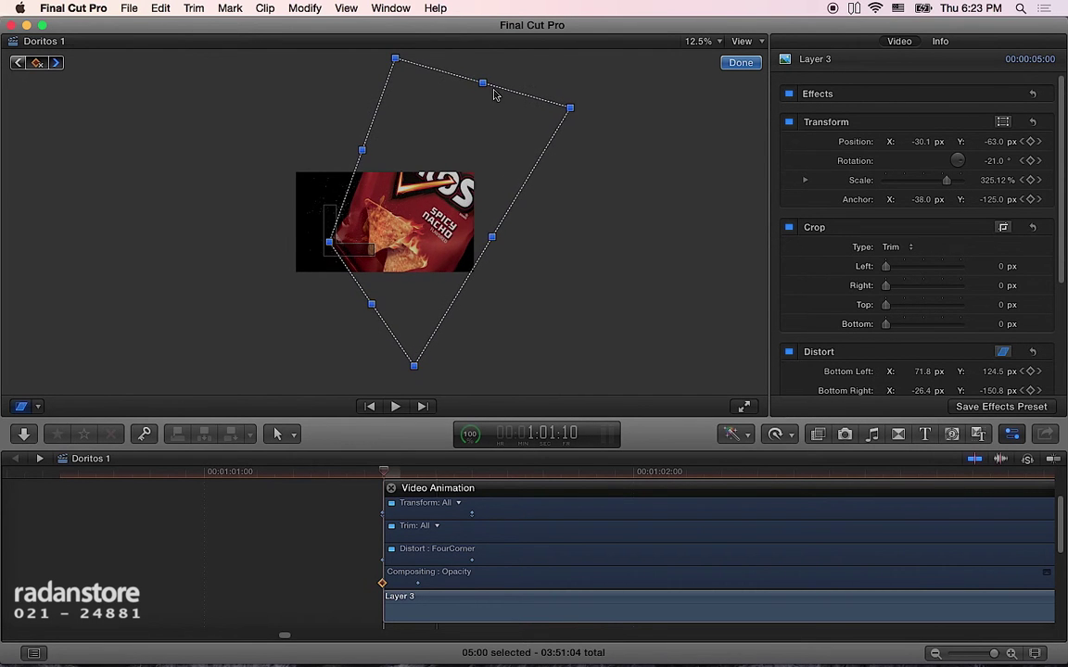
{"action": "left_click_drag", "start_coordinate": [396, 61], "coordinate": [412, 69]}
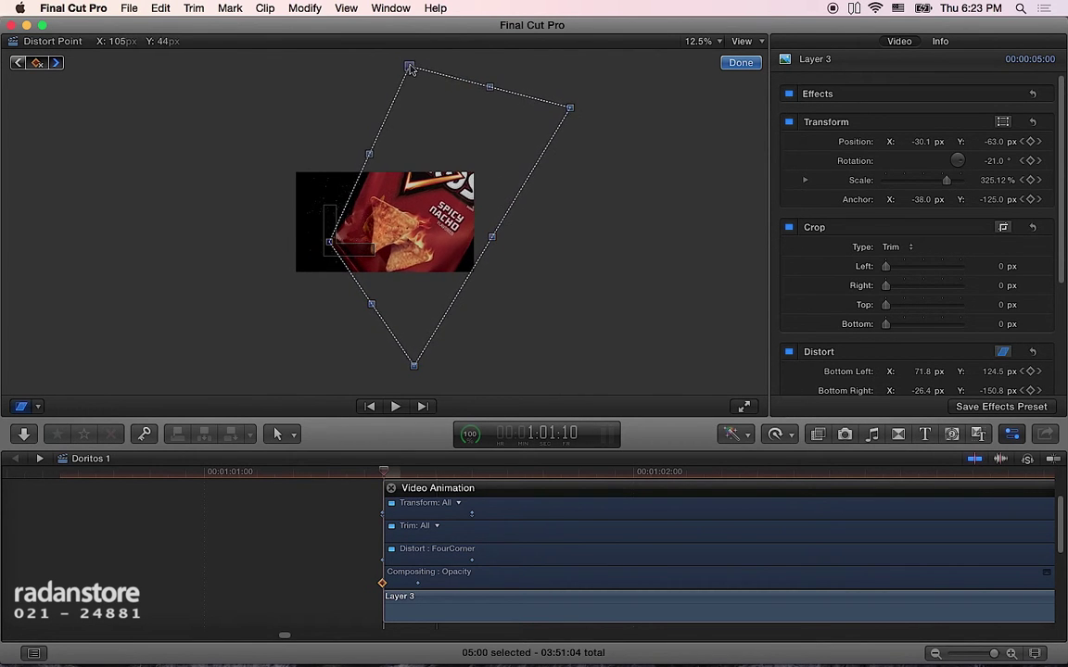
{"action": "left_click_drag", "start_coordinate": [329, 245], "coordinate": [334, 246]}
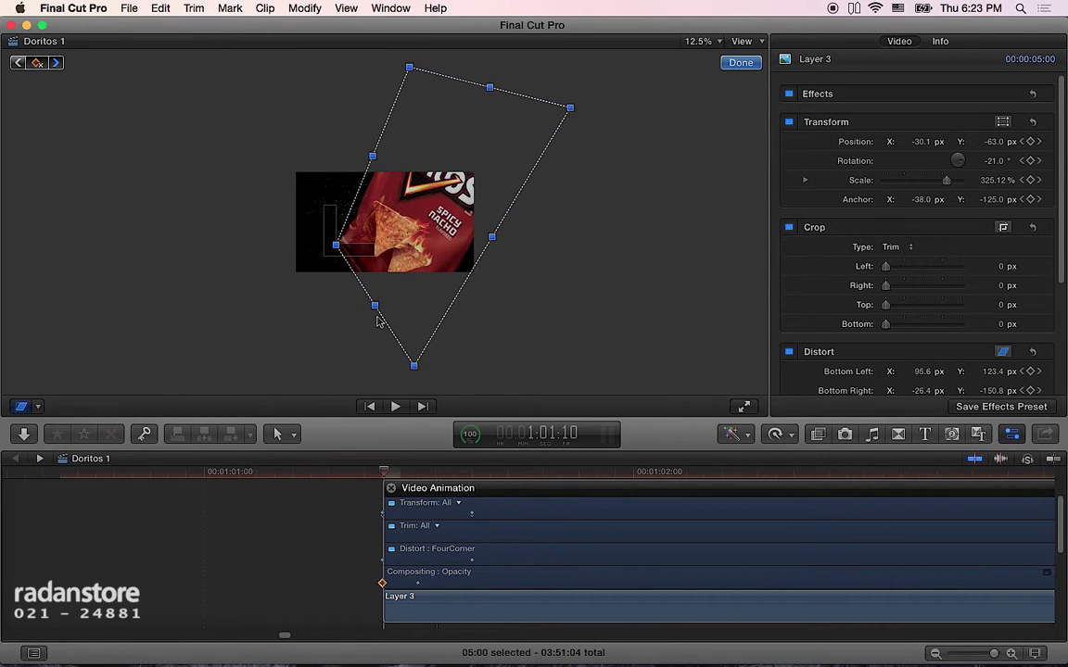
{"action": "left_click_drag", "start_coordinate": [414, 365], "coordinate": [390, 358]}
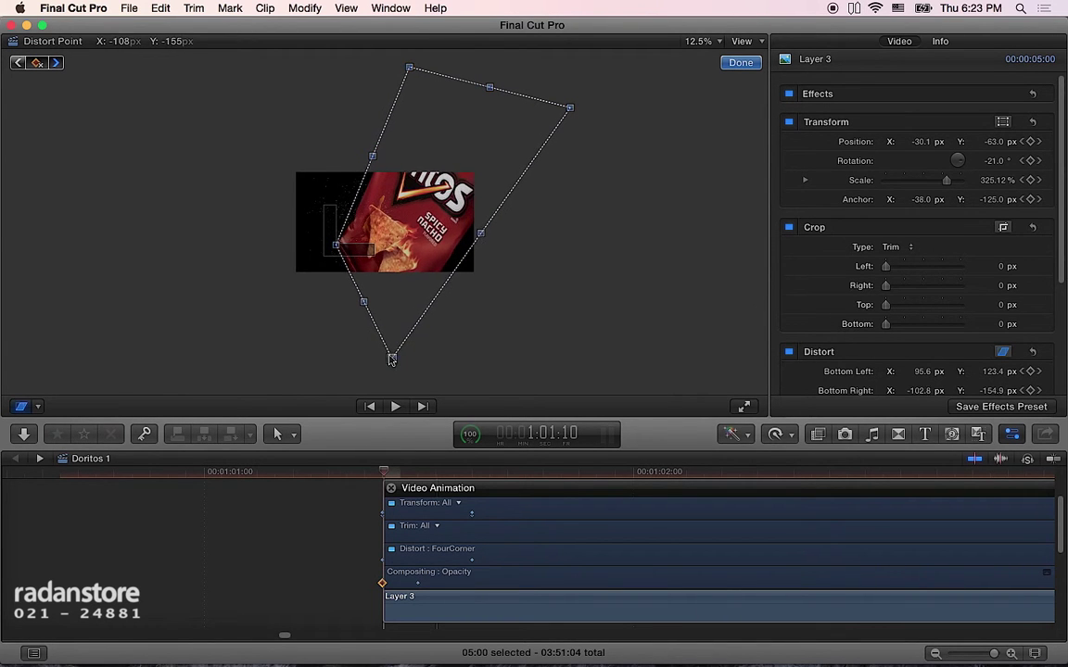
{"action": "left_click_drag", "start_coordinate": [408, 69], "coordinate": [413, 55]}
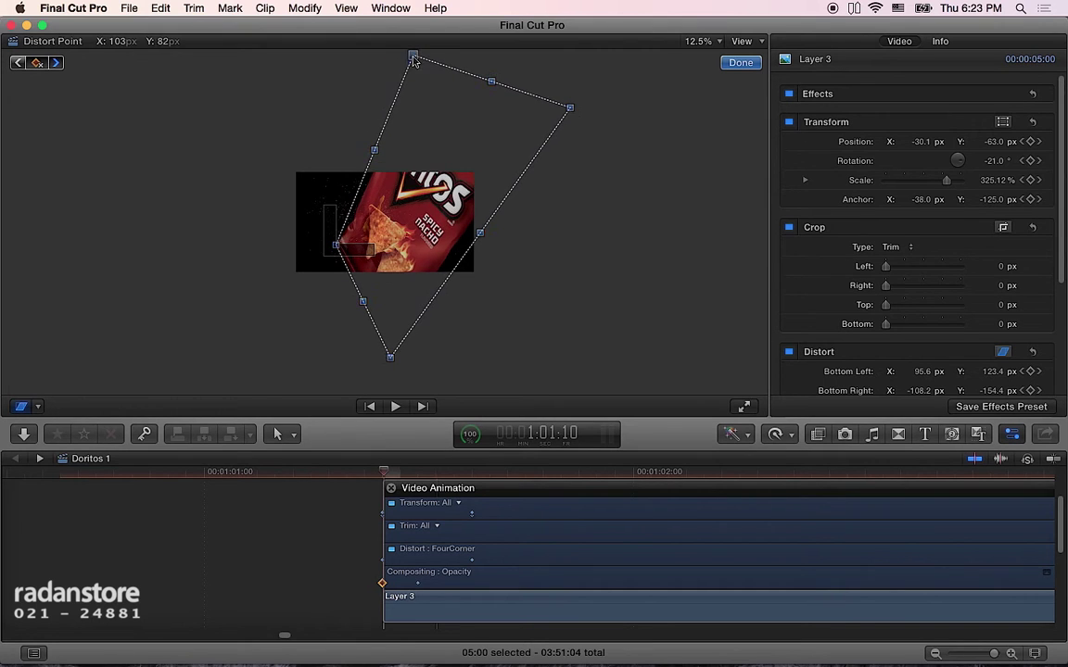
{"action": "left_click_drag", "start_coordinate": [570, 109], "coordinate": [604, 93]}
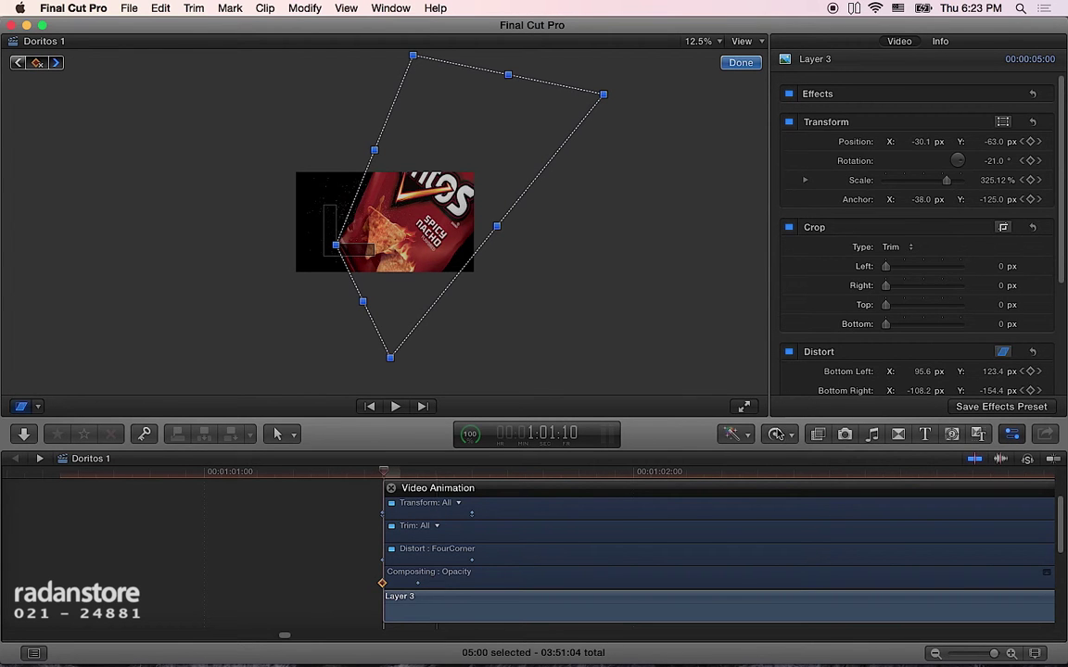
{"action": "left_click_drag", "start_coordinate": [1063, 289], "coordinate": [1063, 341]}
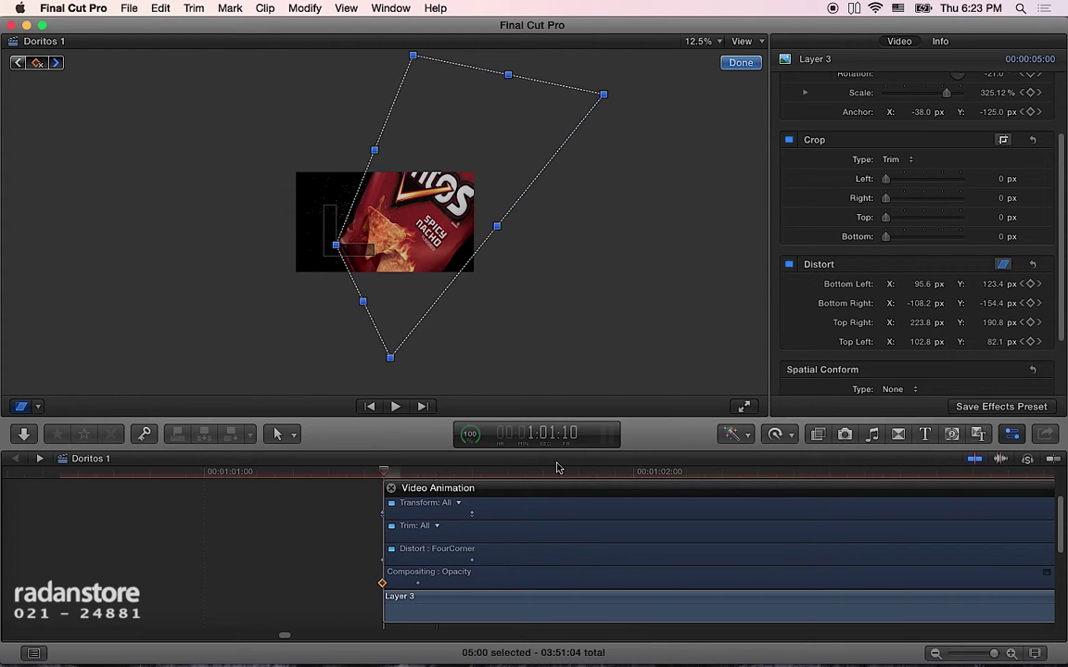
- Keyframe the bag's transform and distortion at 1:01:10, then review the animation at 1:01:14
{"action": "left_click", "coordinate": [37, 63]}
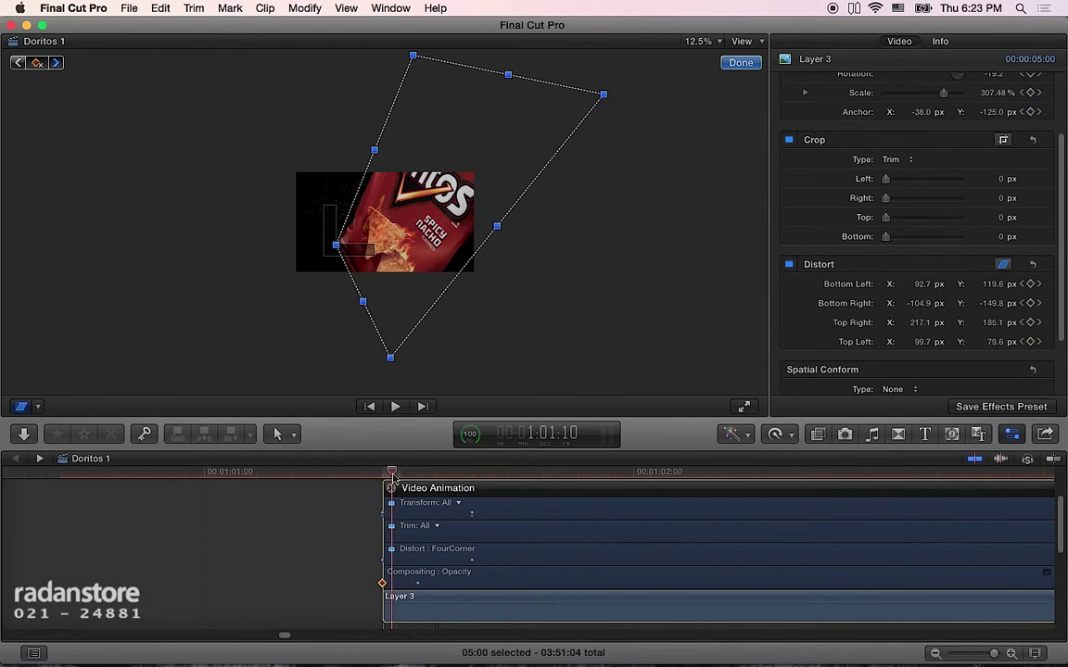
{"action": "left_click", "coordinate": [406, 474]}
{"action": "left_click_drag", "start_coordinate": [410, 477], "coordinate": [470, 487]}
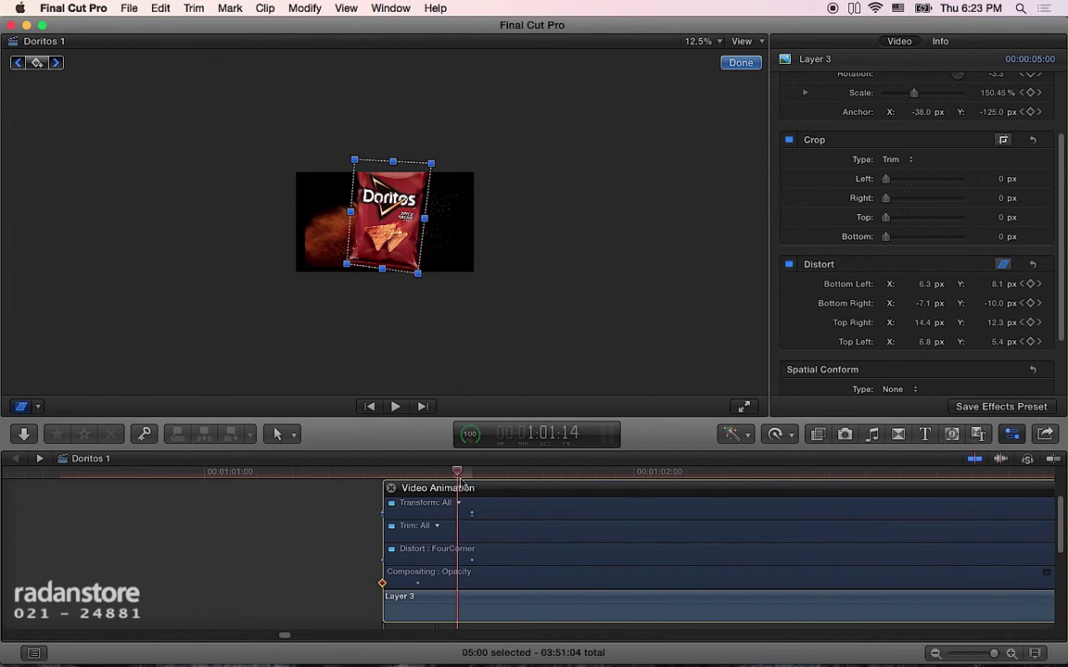
{"action": "left_click_drag", "start_coordinate": [475, 486], "coordinate": [416, 502]}
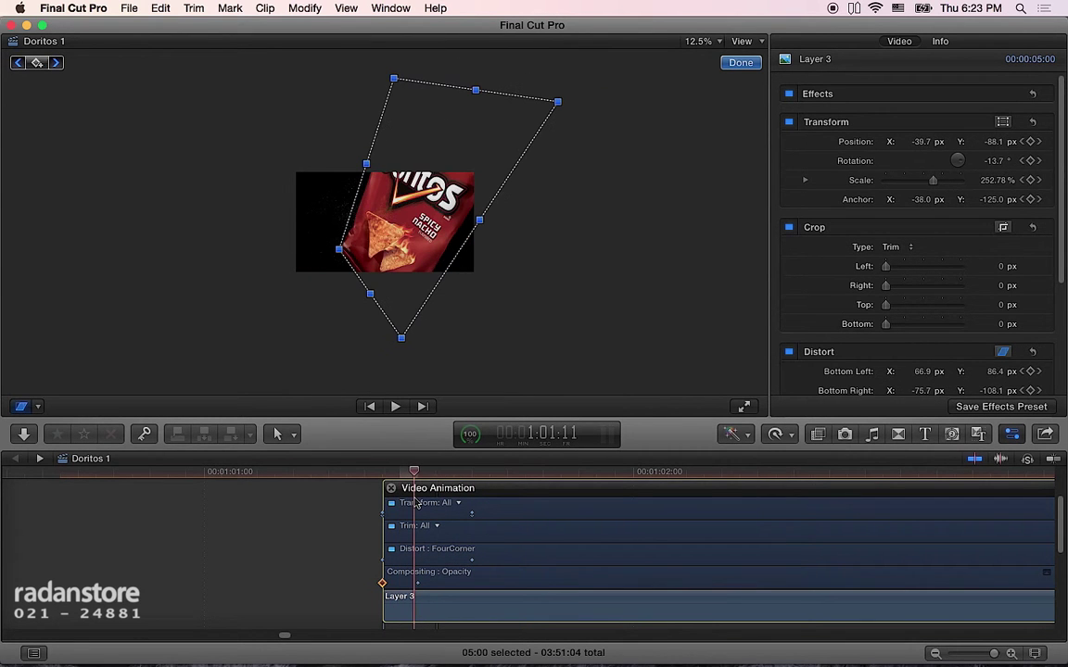
{"action": "left_click", "coordinate": [456, 475]}
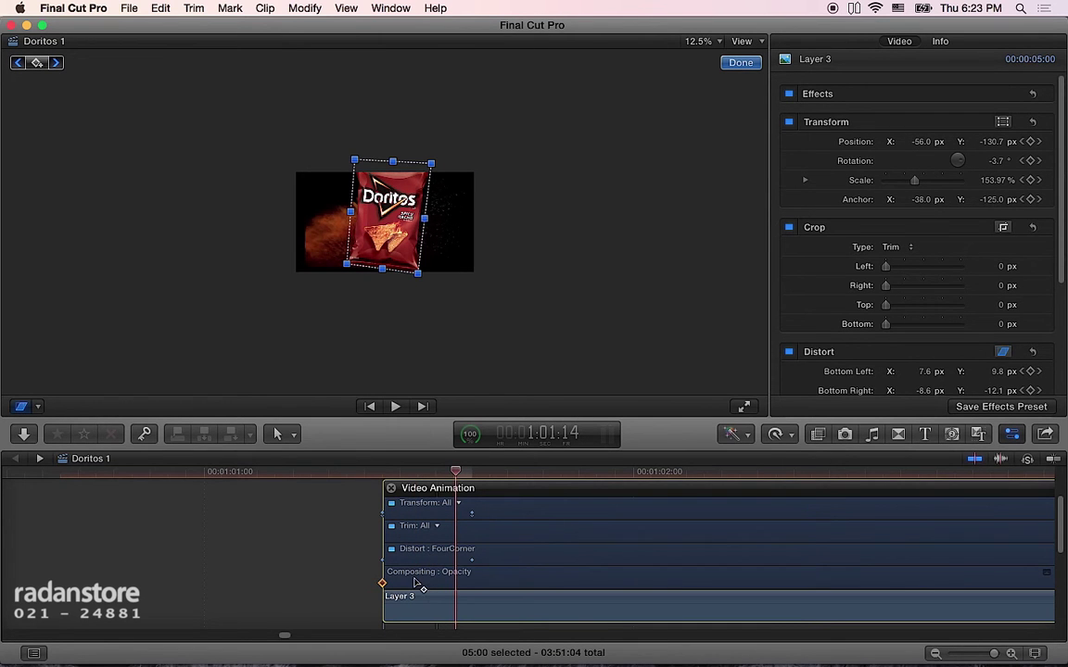
{"action": "scroll", "coordinate": [417, 582], "scroll_direction": "down", "scroll_amount": 1}
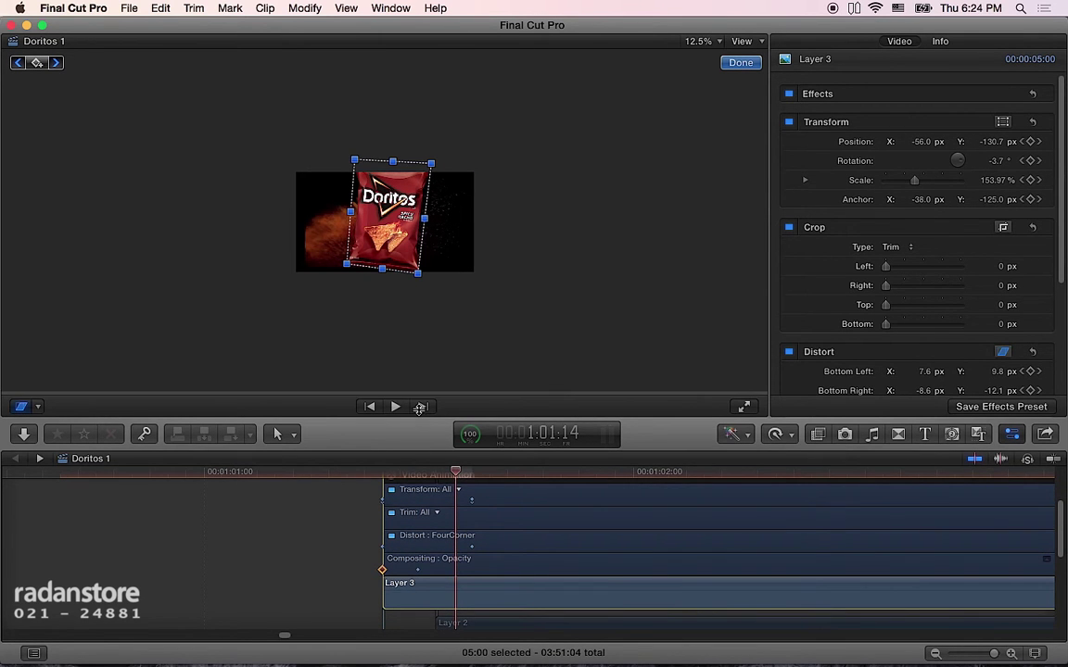
{"action": "left_click_drag", "start_coordinate": [422, 406], "coordinate": [421, 390]}
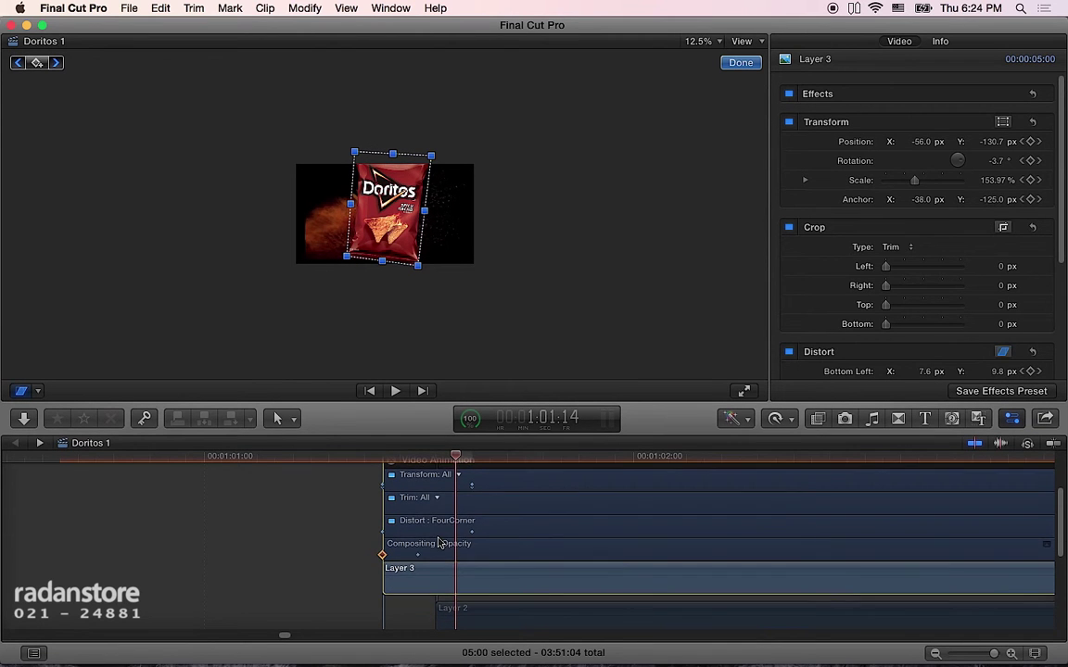
{"action": "scroll", "coordinate": [431, 547], "scroll_direction": "up", "scroll_amount": 1}
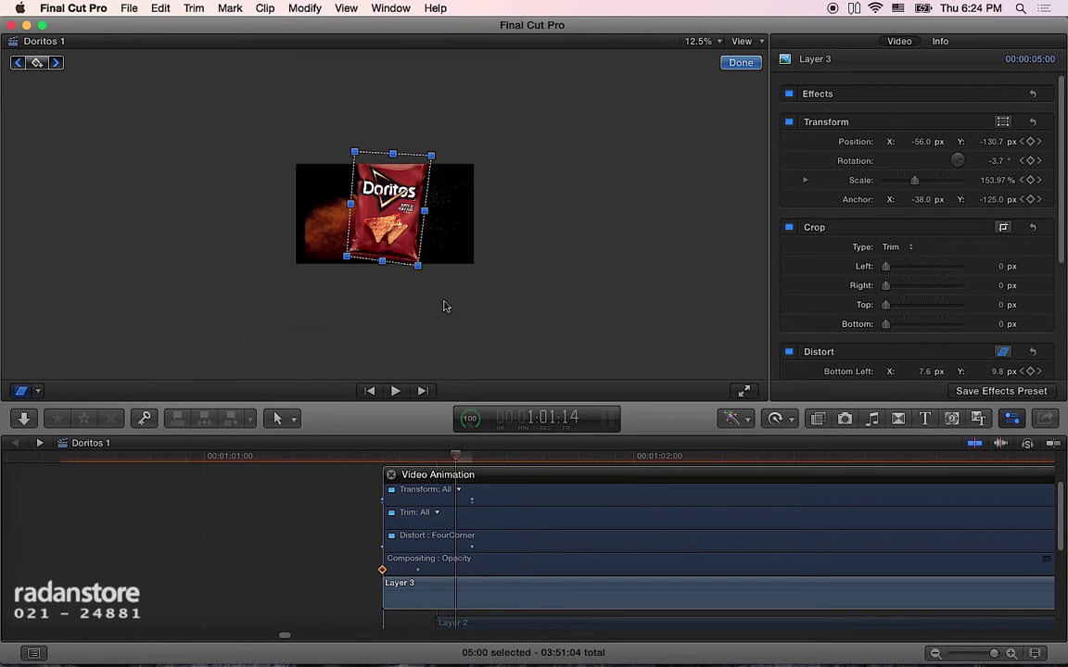
{"action": "scroll", "coordinate": [444, 307], "scroll_direction": "up", "scroll_amount": 5}
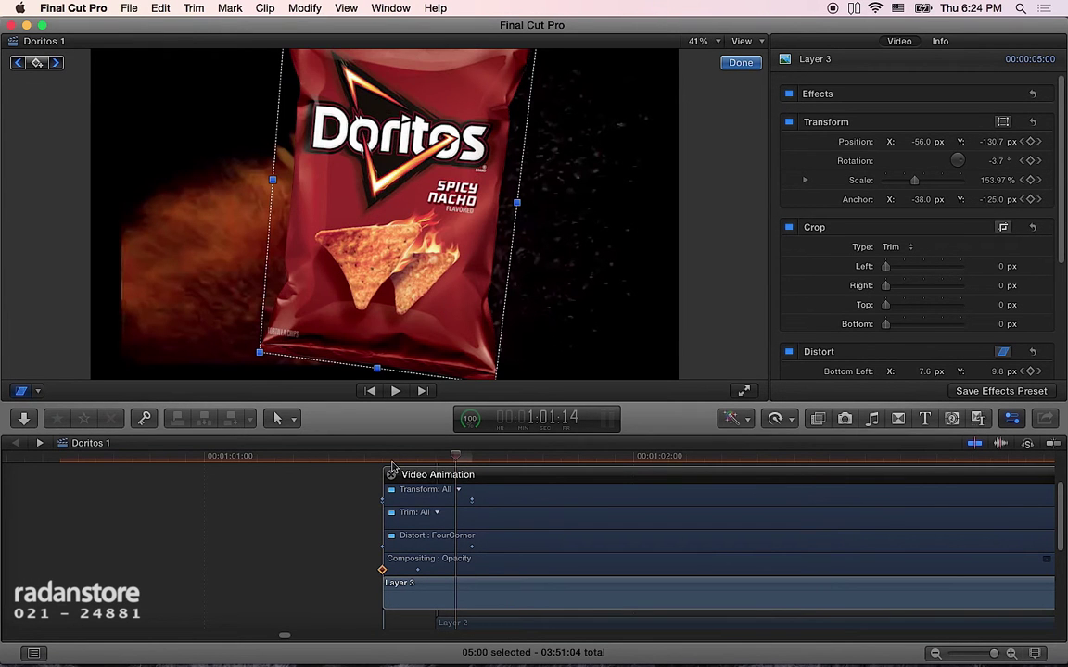
- Return to 1:01:10 and bring the Inspector's Compositing Opacity controls into view
{"action": "left_click", "coordinate": [386, 458]}
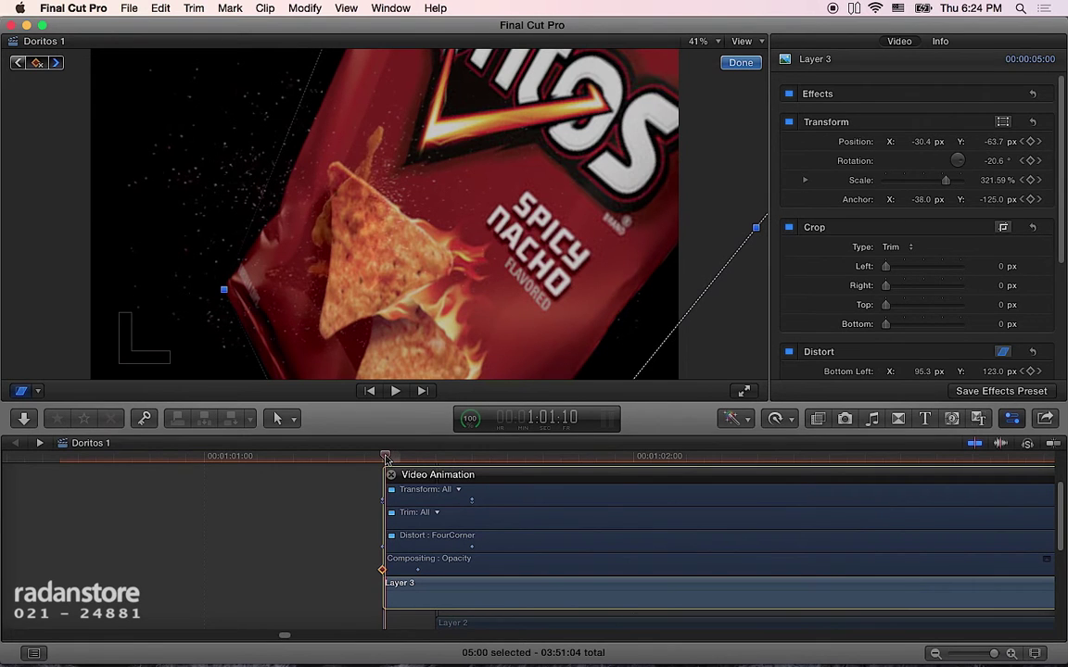
{"action": "left_click_drag", "start_coordinate": [386, 461], "coordinate": [383, 460]}
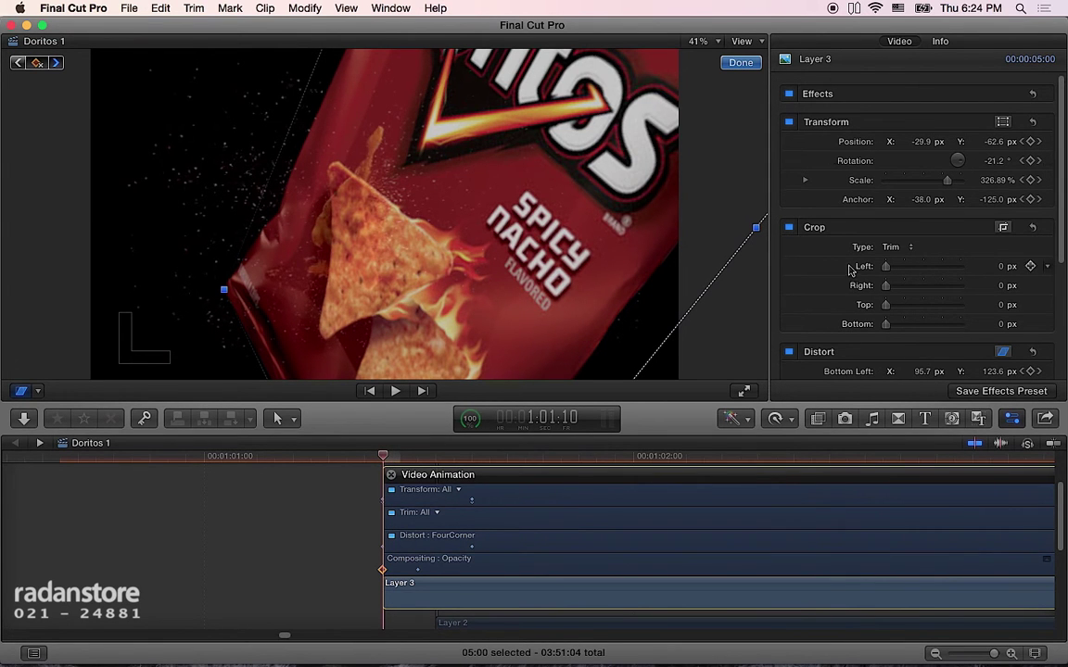
{"action": "scroll", "coordinate": [1057, 241], "scroll_direction": "down", "scroll_amount": 5}
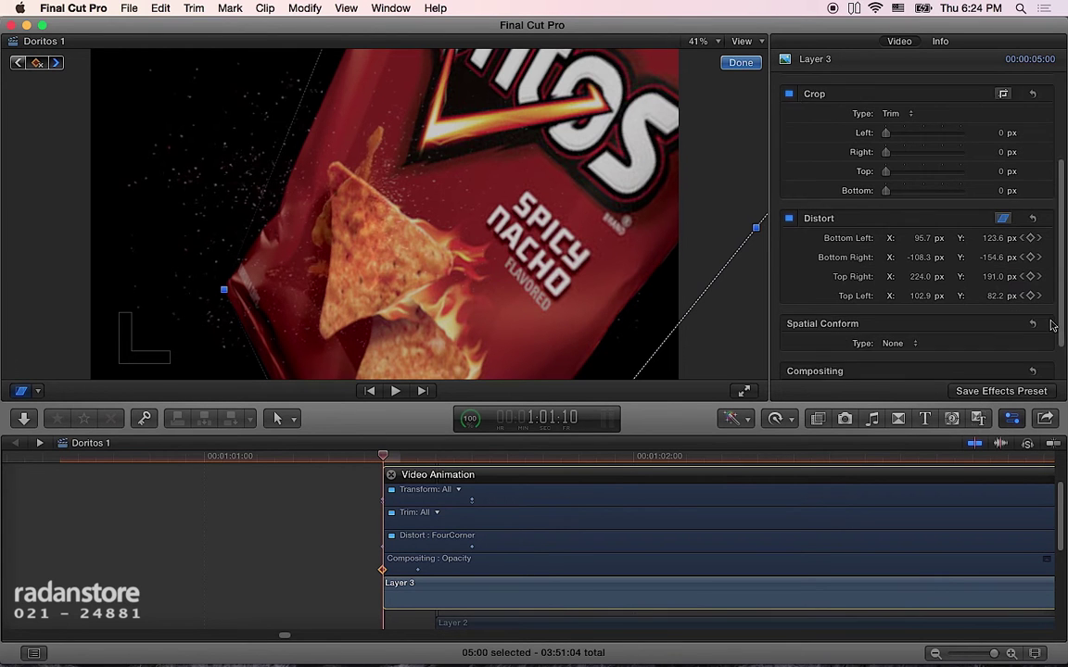
{"action": "scroll", "coordinate": [1064, 329], "scroll_direction": "down", "scroll_amount": 1}
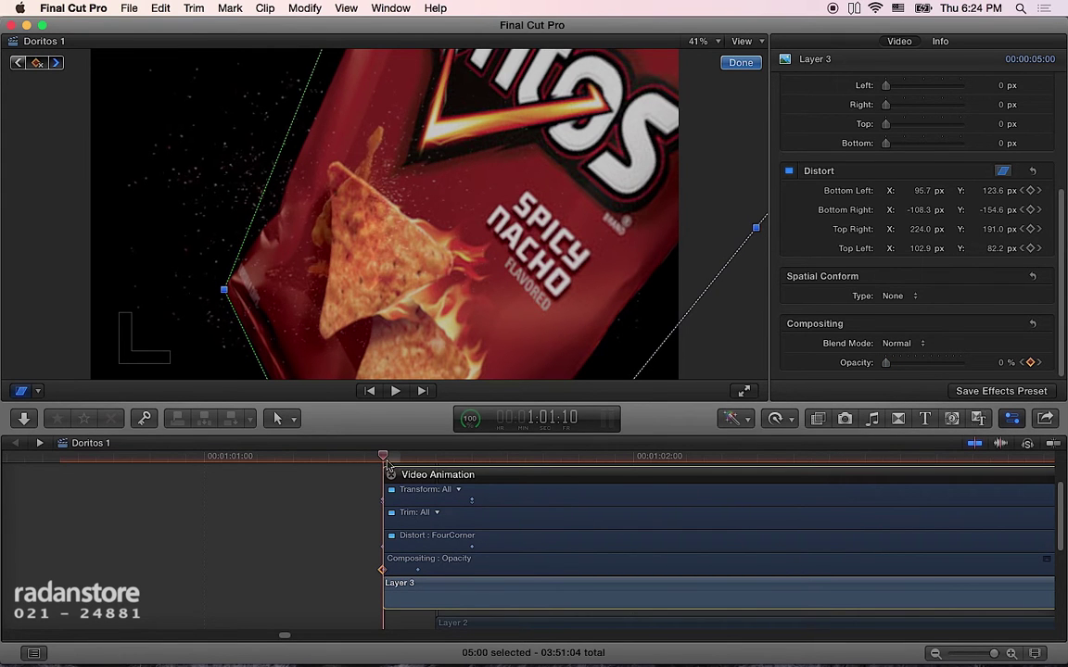
- Step through the opacity keyframes, setting 0% at 1:01:10 and 100% at 1:01:12
{"action": "left_click", "coordinate": [1045, 363]}
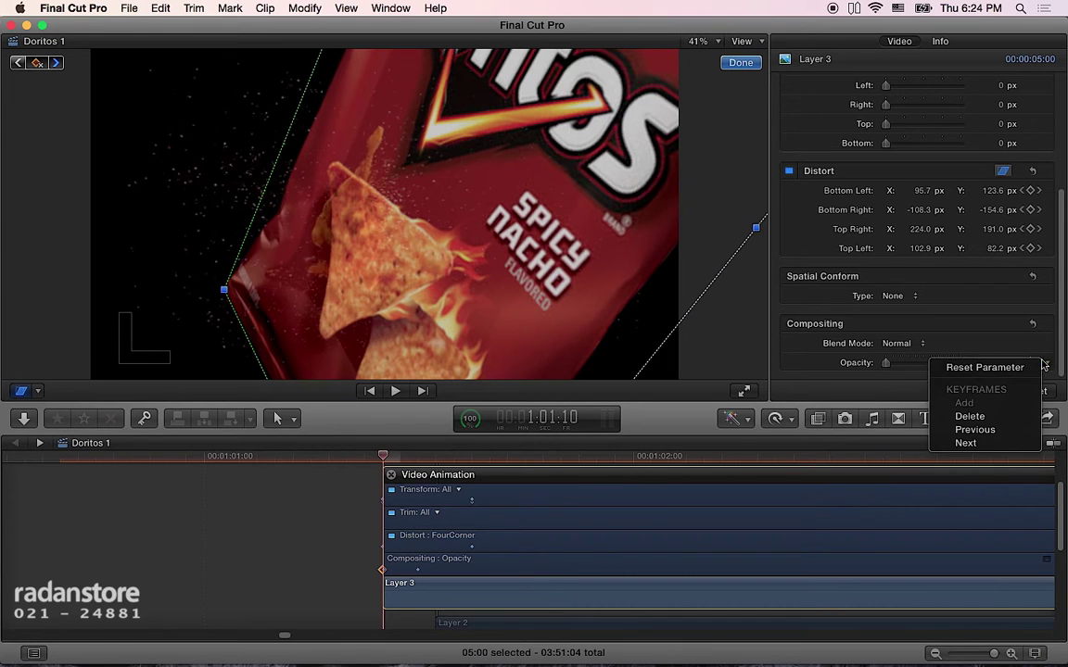
{"action": "left_click", "coordinate": [1010, 343]}
{"action": "left_click", "coordinate": [1038, 363]}
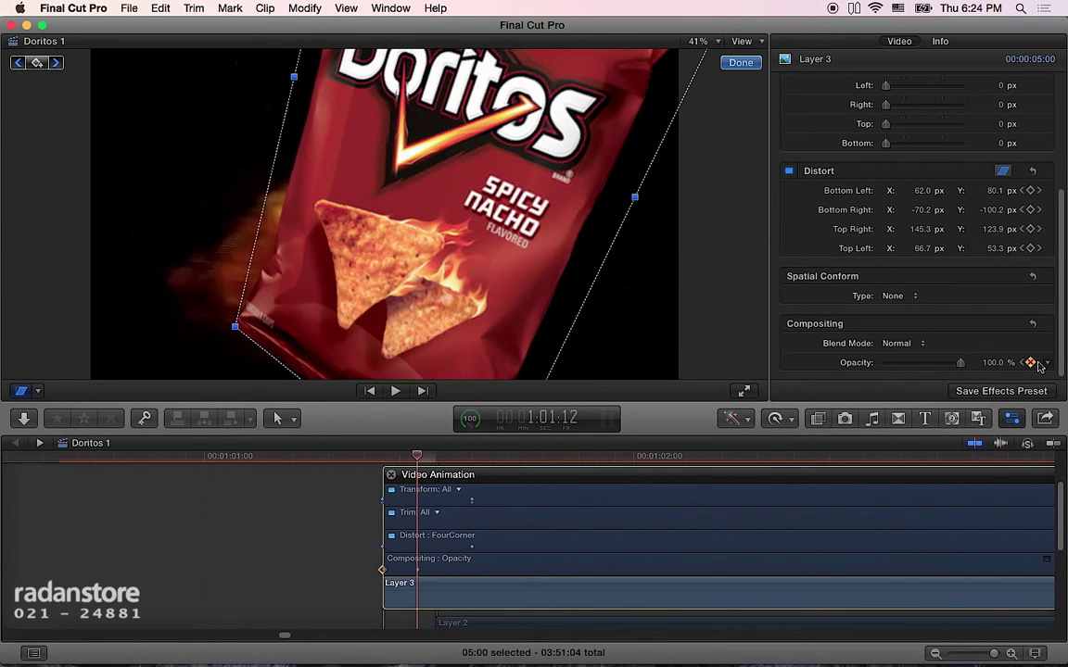
{"action": "left_click", "coordinate": [1020, 363]}
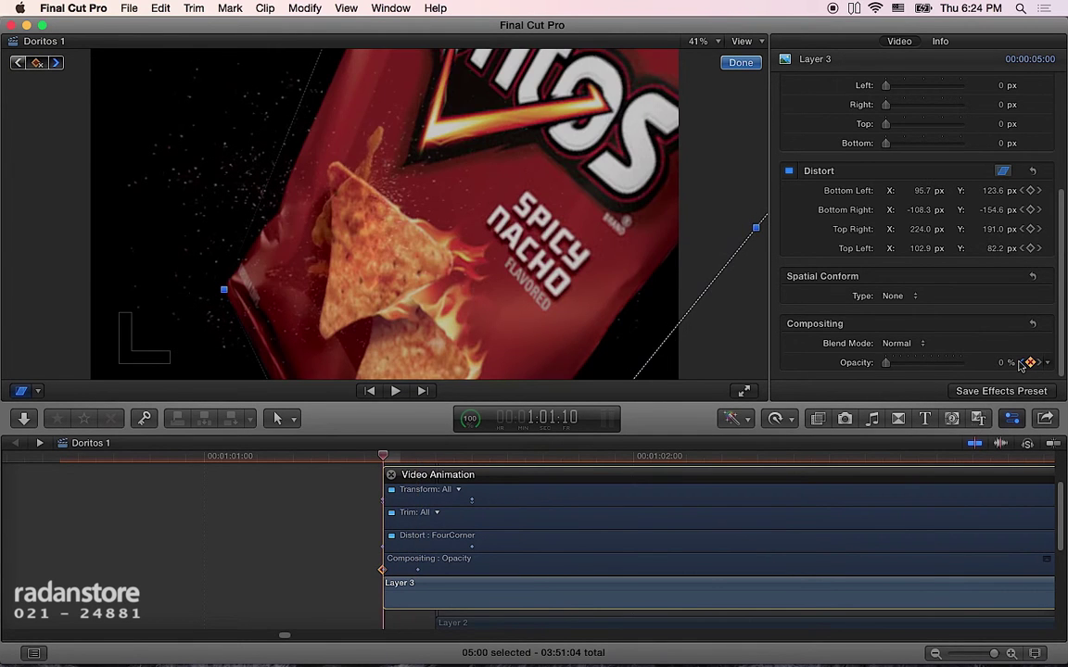
{"action": "left_click", "coordinate": [1021, 362]}
{"action": "left_click", "coordinate": [1031, 362]}
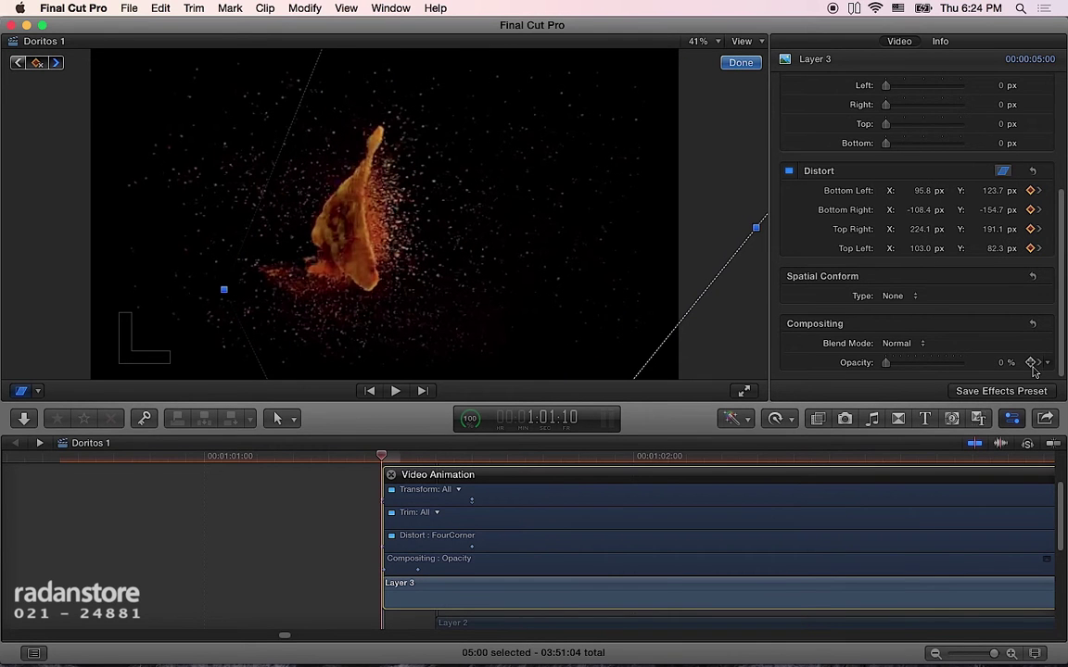
{"action": "left_click", "coordinate": [1039, 364]}
{"action": "left_click", "coordinate": [1039, 364]}
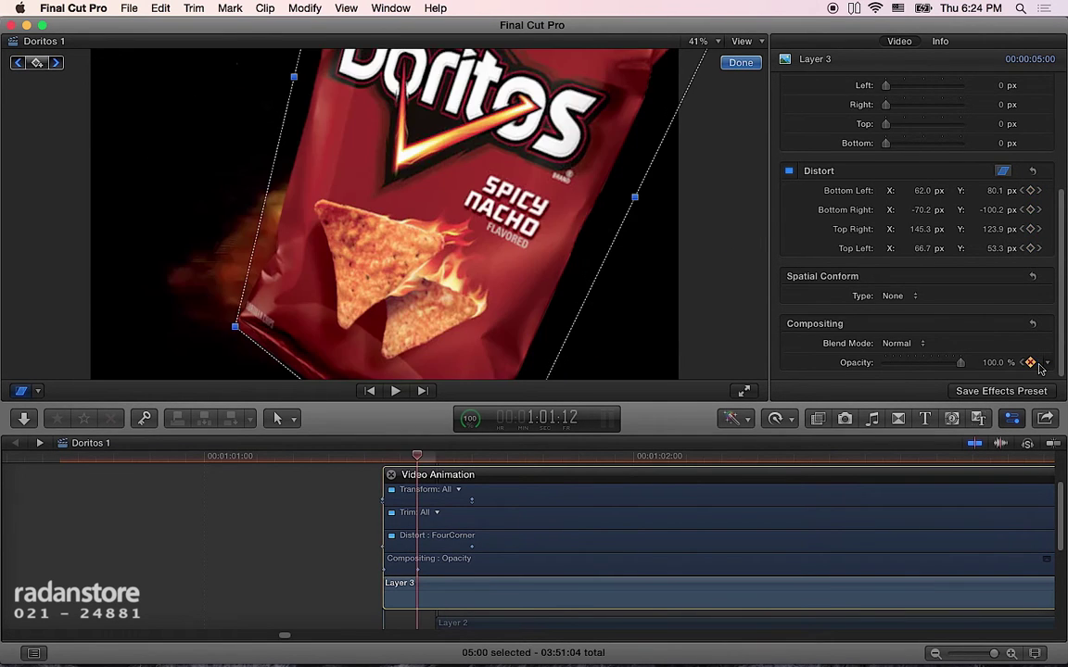
{"action": "mouse_move", "coordinate": [418, 461]}
{"action": "left_mouse_down"}
{"action": "mouse_move", "coordinate": [372, 477]}
{"action": "mouse_move", "coordinate": [515, 475]}
{"action": "mouse_move", "coordinate": [391, 491]}
{"action": "mouse_move", "coordinate": [494, 496]}
{"action": "left_mouse_up"}
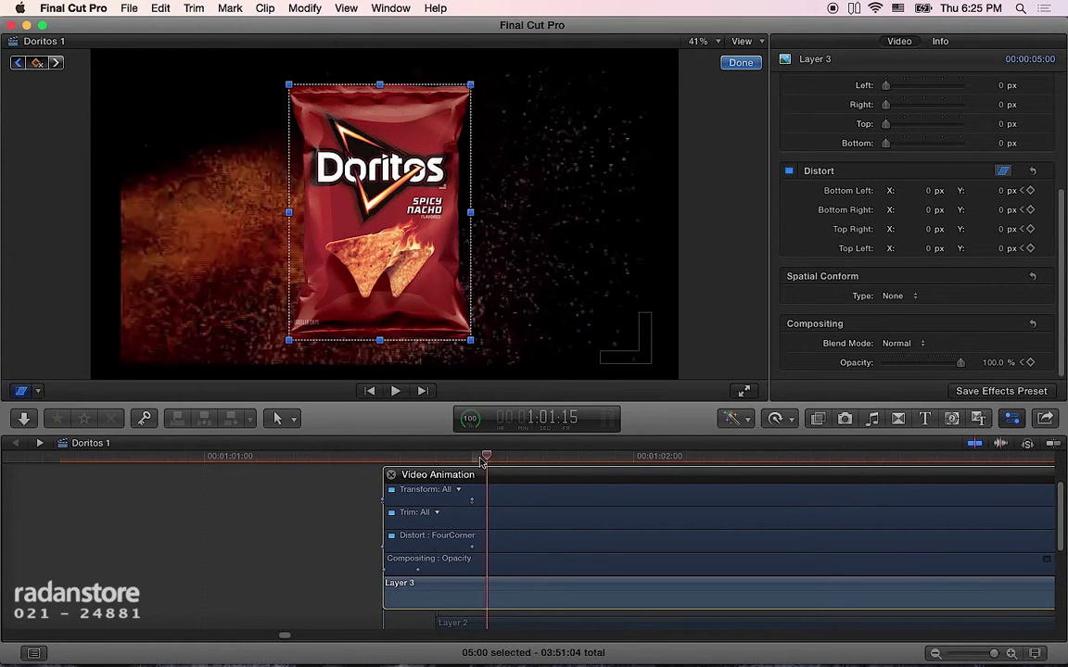
- Add a Distort keyframe with all corners at 0 near 1:01:14 and shift it later in time
{"action": "left_click_drag", "start_coordinate": [483, 459], "coordinate": [468, 459]}
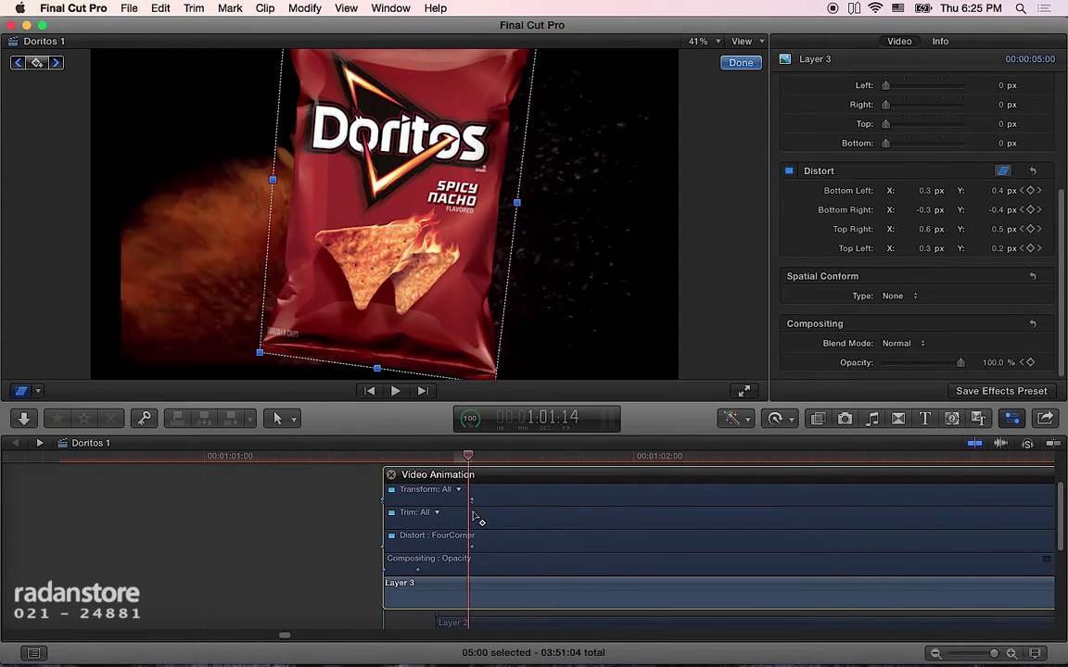
{"action": "left_click_drag", "start_coordinate": [466, 459], "coordinate": [454, 460]}
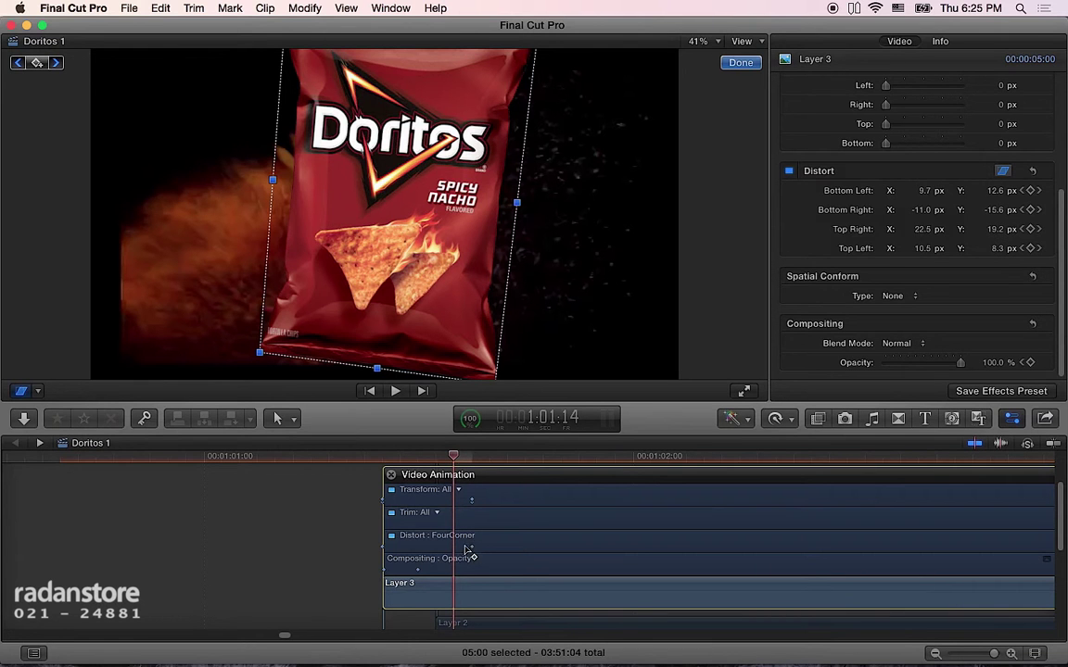
{"action": "left_click_drag", "start_coordinate": [470, 547], "coordinate": [453, 546]}
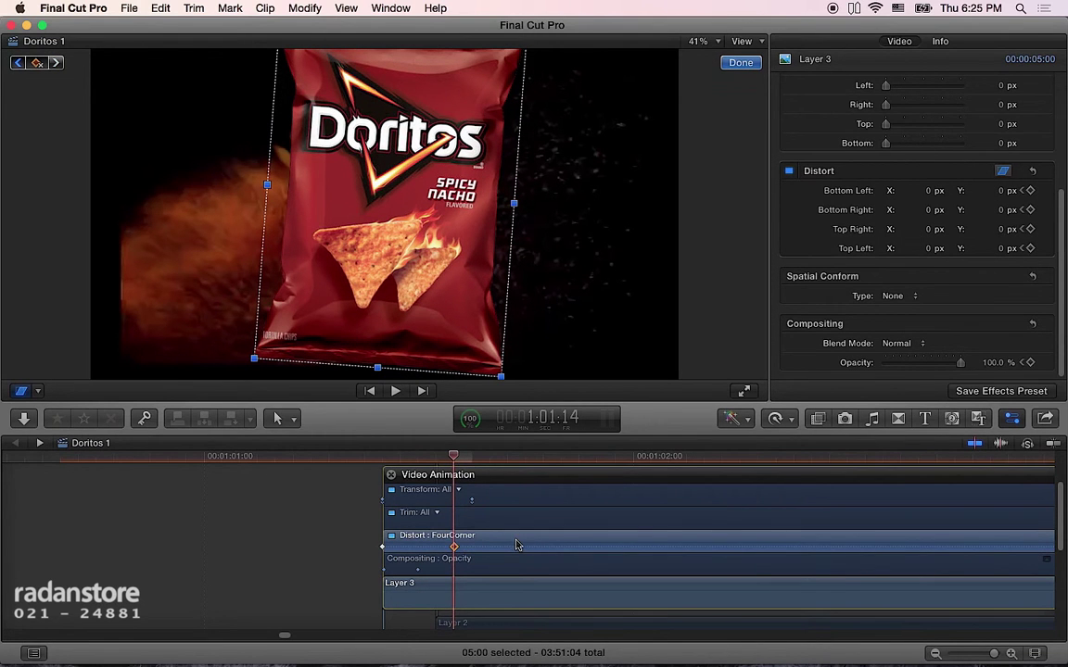
{"action": "left_click_drag", "start_coordinate": [460, 462], "coordinate": [511, 468]}
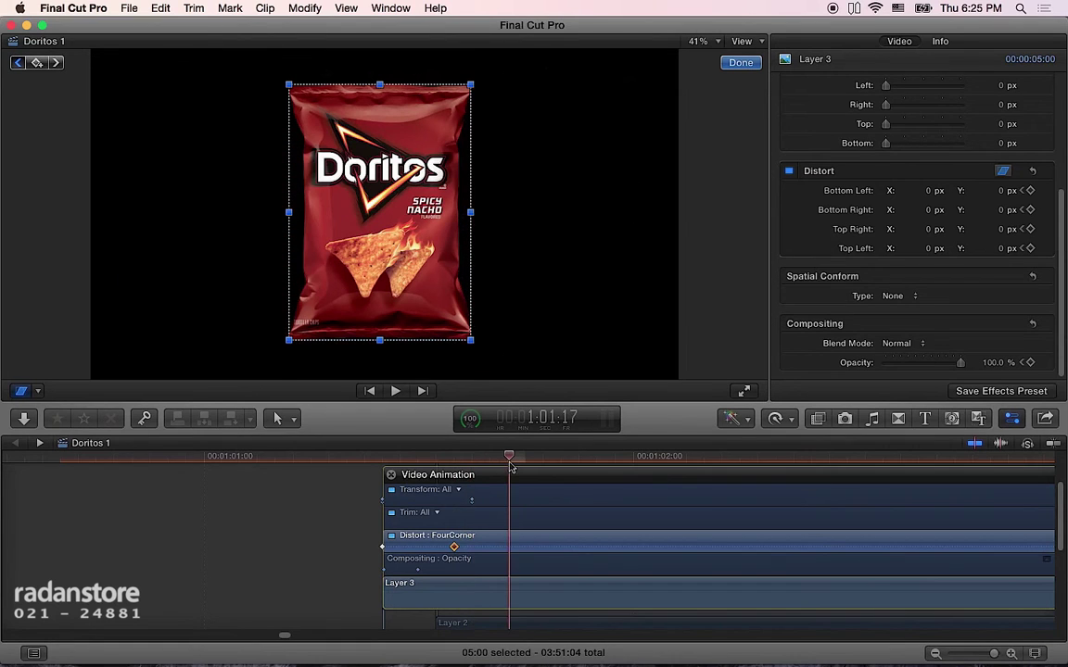
{"action": "left_click_drag", "start_coordinate": [454, 548], "coordinate": [490, 547]}
{"action": "mouse_move", "coordinate": [480, 466]}
{"action": "left_mouse_down"}
{"action": "mouse_move", "coordinate": [415, 463]}
{"action": "mouse_move", "coordinate": [455, 488]}
{"action": "left_mouse_up"}
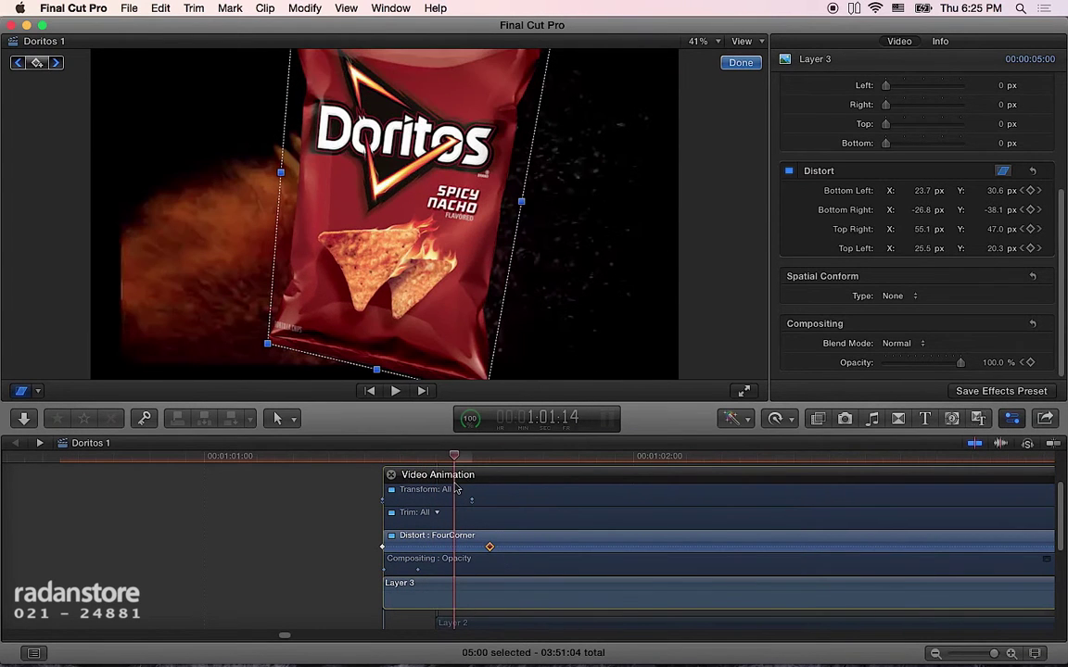
- Set Layer 3's Transform animation lane to show only Position keyframes
{"action": "right_click", "coordinate": [489, 547]}
{"action": "left_click", "coordinate": [490, 548]}
{"action": "right_click", "coordinate": [490, 549]}
{"action": "left_click", "coordinate": [474, 551]}
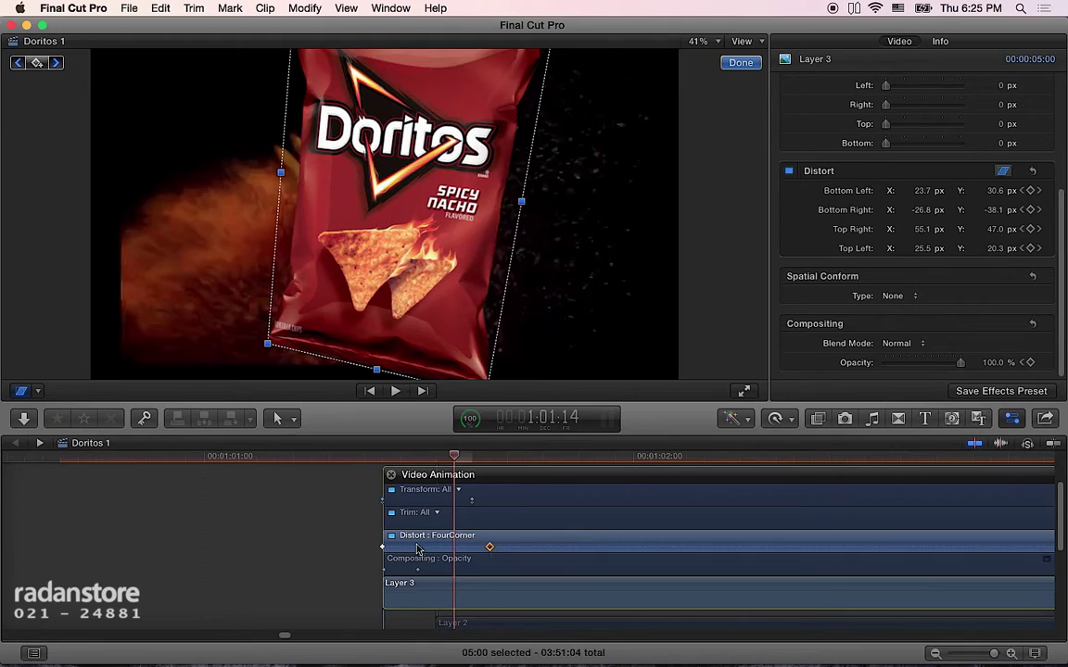
{"action": "left_click", "coordinate": [472, 501]}
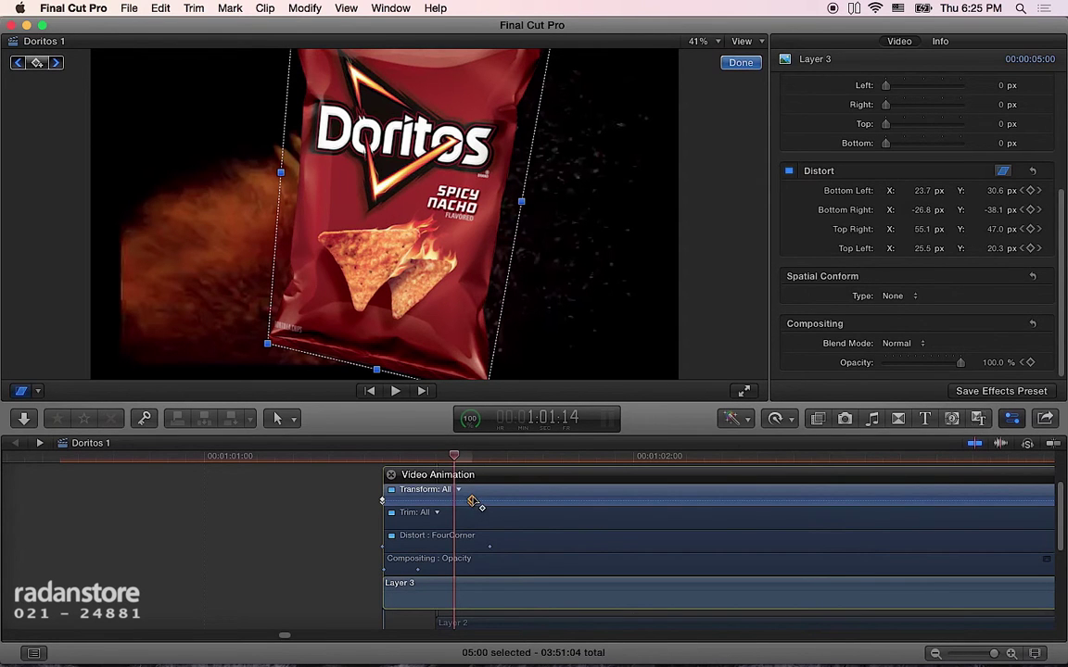
{"action": "left_click", "coordinate": [457, 490]}
{"action": "left_click", "coordinate": [487, 508]}
{"action": "right_click", "coordinate": [473, 503]}
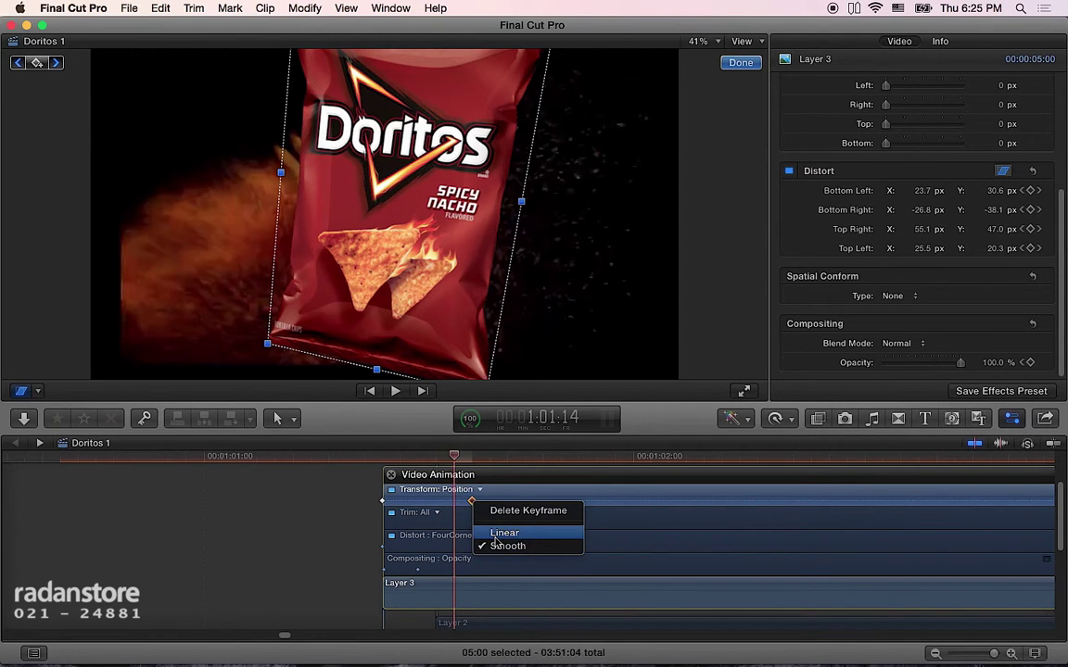
{"action": "left_click", "coordinate": [393, 448]}
{"action": "left_click", "coordinate": [290, 459]}
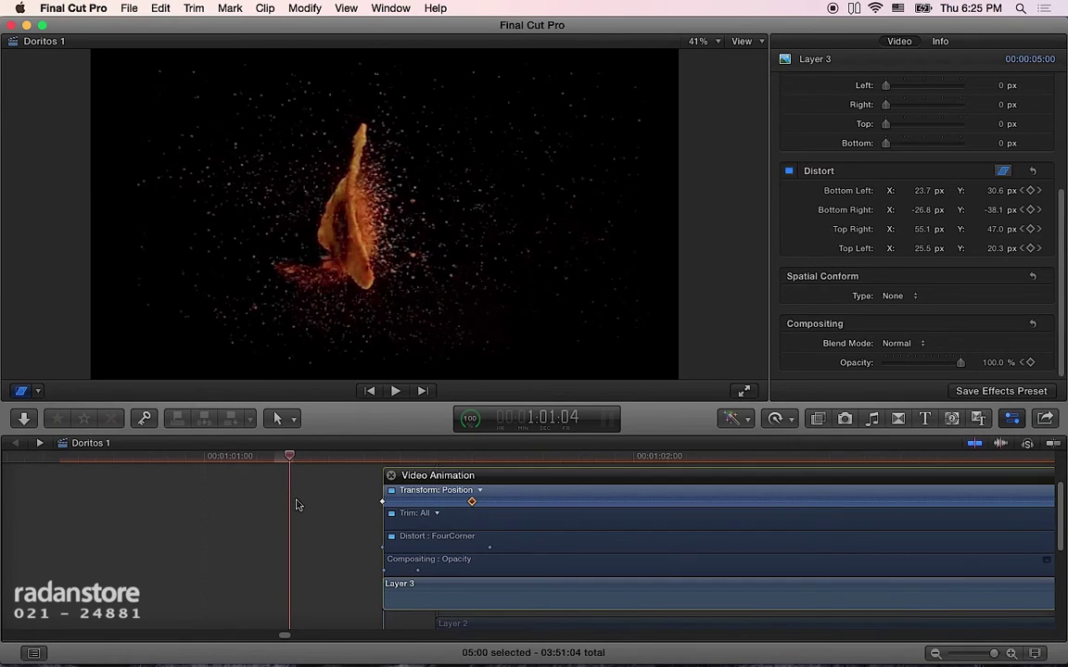
{"action": "scroll", "coordinate": [297, 505], "scroll_direction": "up", "scroll_amount": 1}
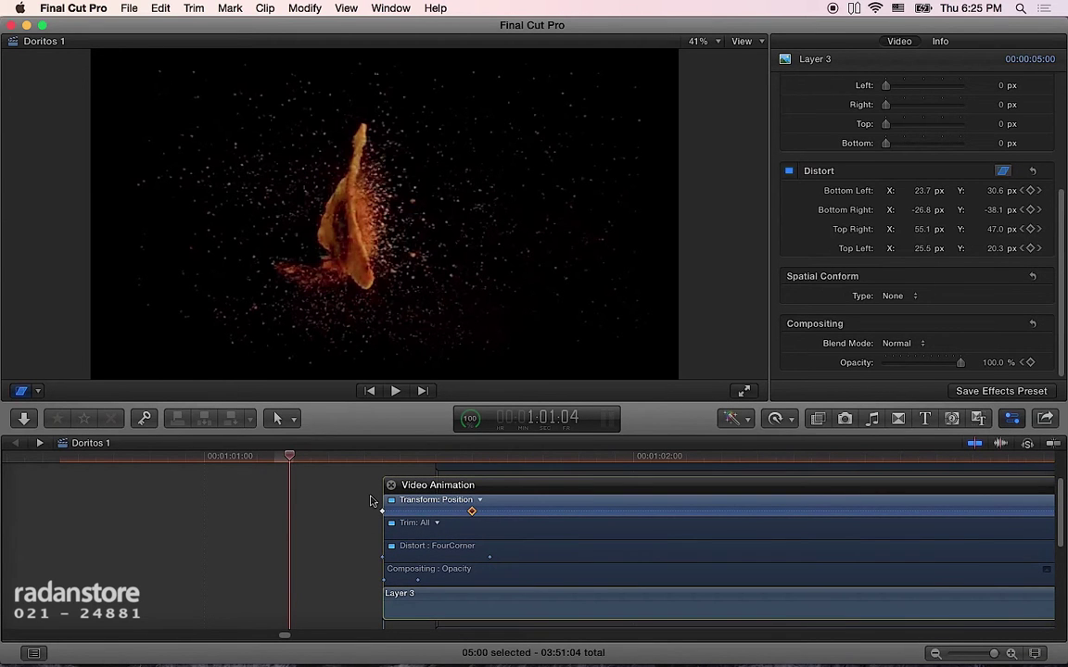
{"action": "left_click", "coordinate": [201, 458]}
{"action": "left_click_drag", "start_coordinate": [198, 462], "coordinate": [97, 471]}
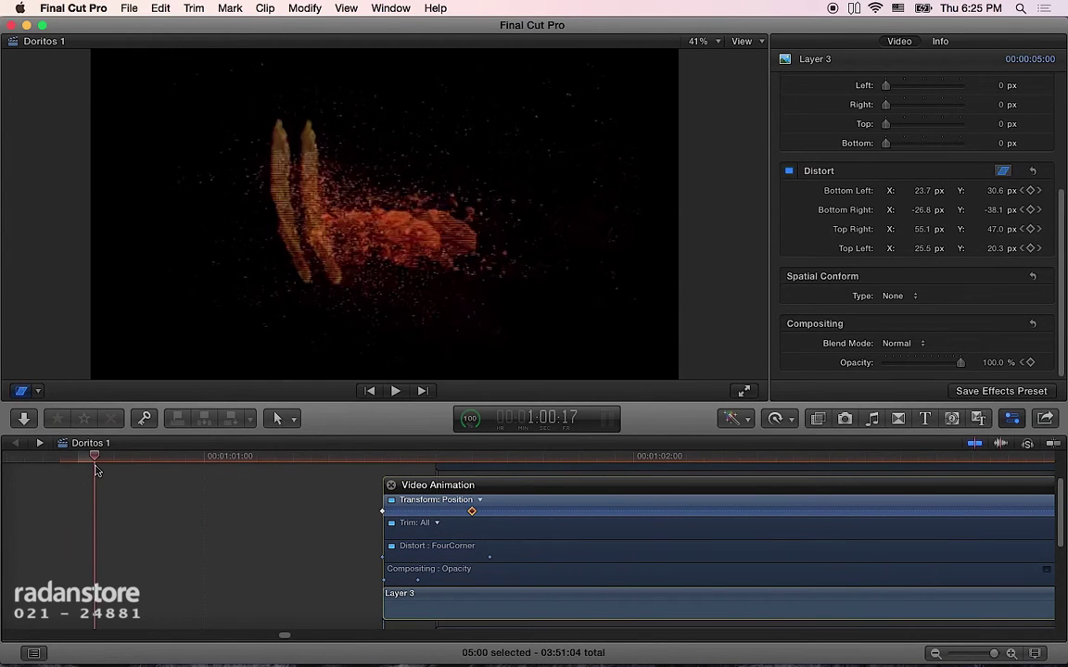
{"action": "key", "text": "space"}
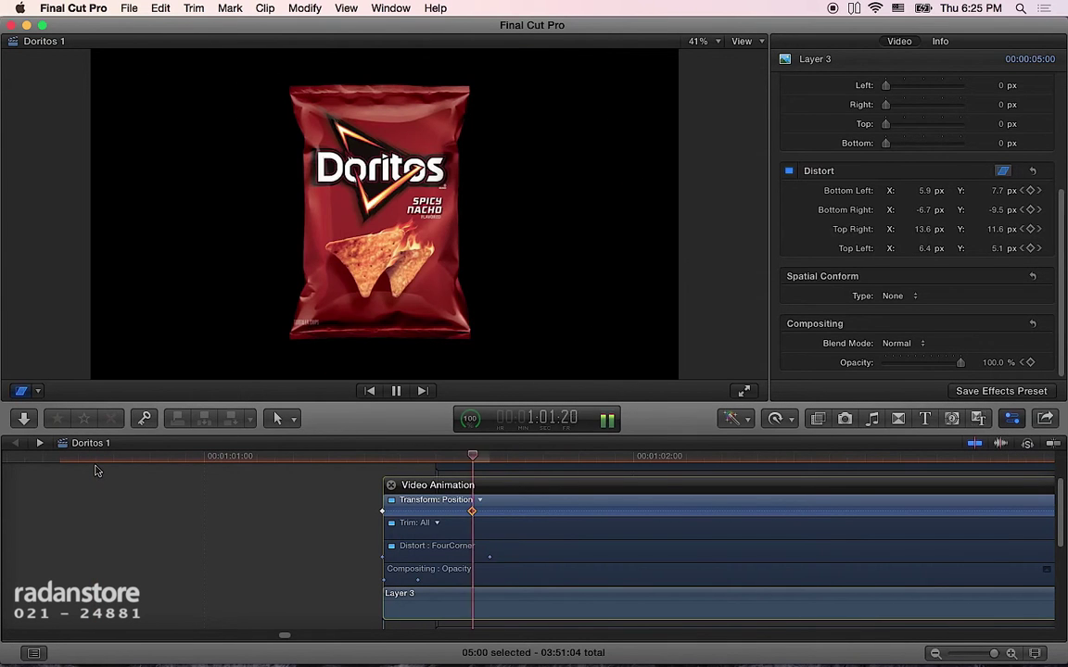
{"action": "left_click_drag", "start_coordinate": [88, 458], "coordinate": [47, 468]}
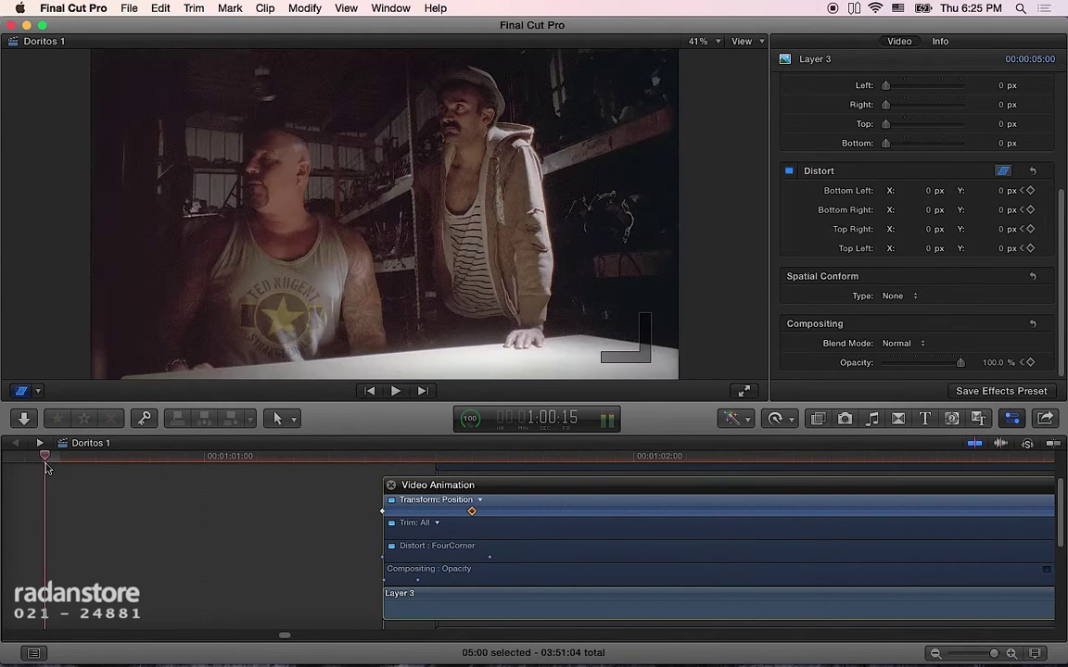
{"action": "key", "text": "space"}
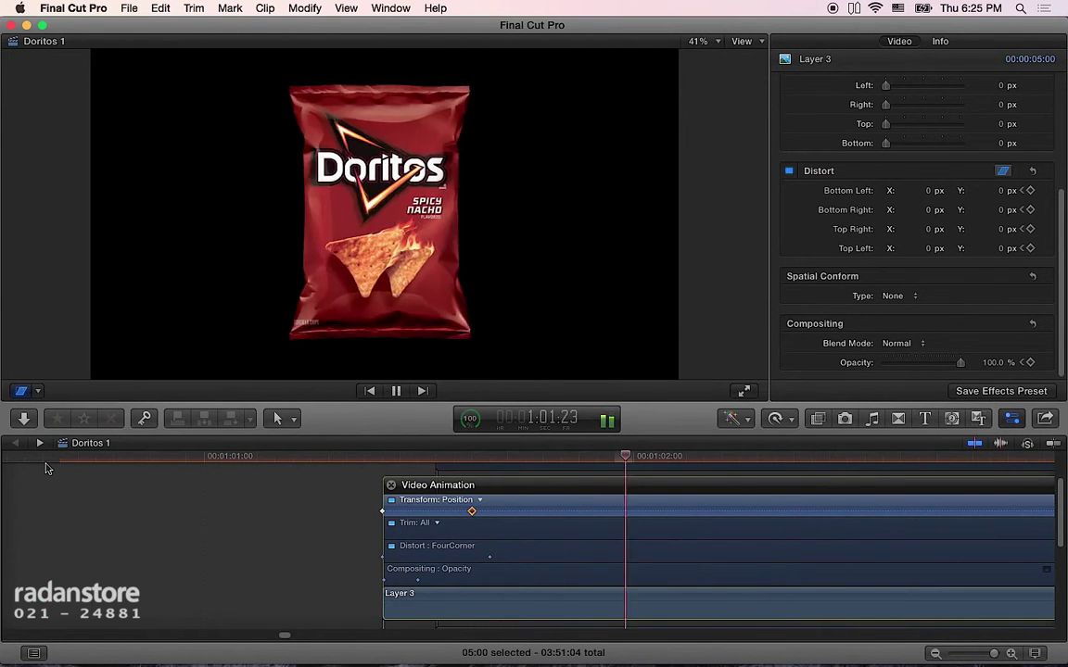
{"action": "mouse_move", "coordinate": [303, 457]}
{"action": "left_mouse_down"}
{"action": "mouse_move", "coordinate": [424, 474]}
{"action": "mouse_move", "coordinate": [444, 489]}
{"action": "mouse_move", "coordinate": [415, 581]}
{"action": "left_mouse_up"}
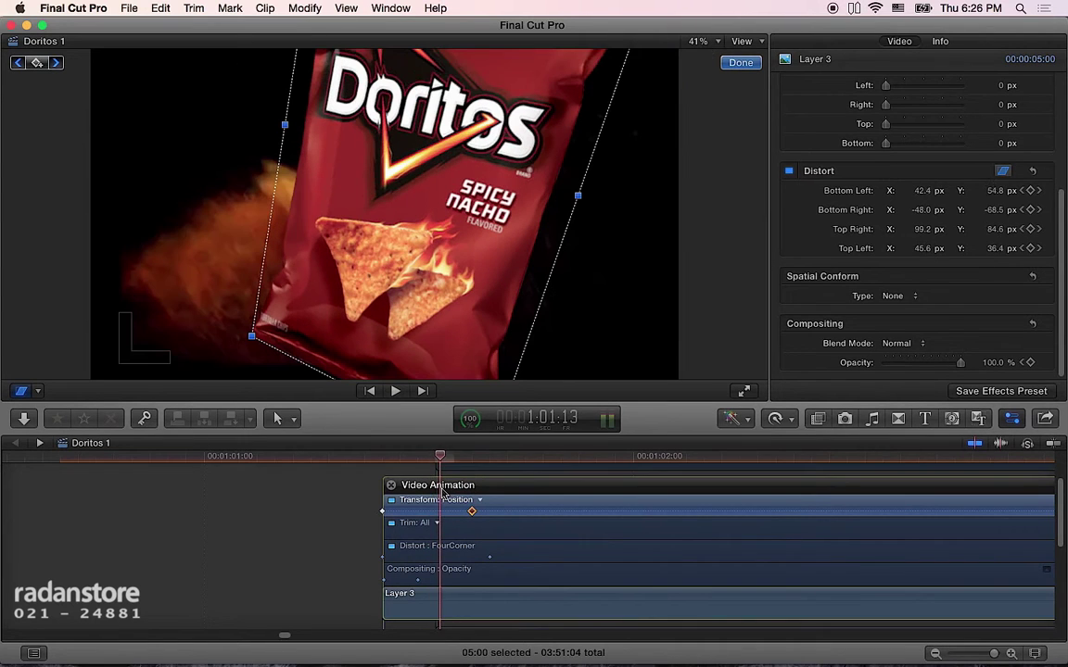
- Shift the Opacity keyframe earlier so the bag is 100% visible by 1:01:14, then play from 1:01:04
{"action": "left_click", "coordinate": [418, 582]}
{"action": "left_click_drag", "start_coordinate": [418, 581], "coordinate": [456, 582]}
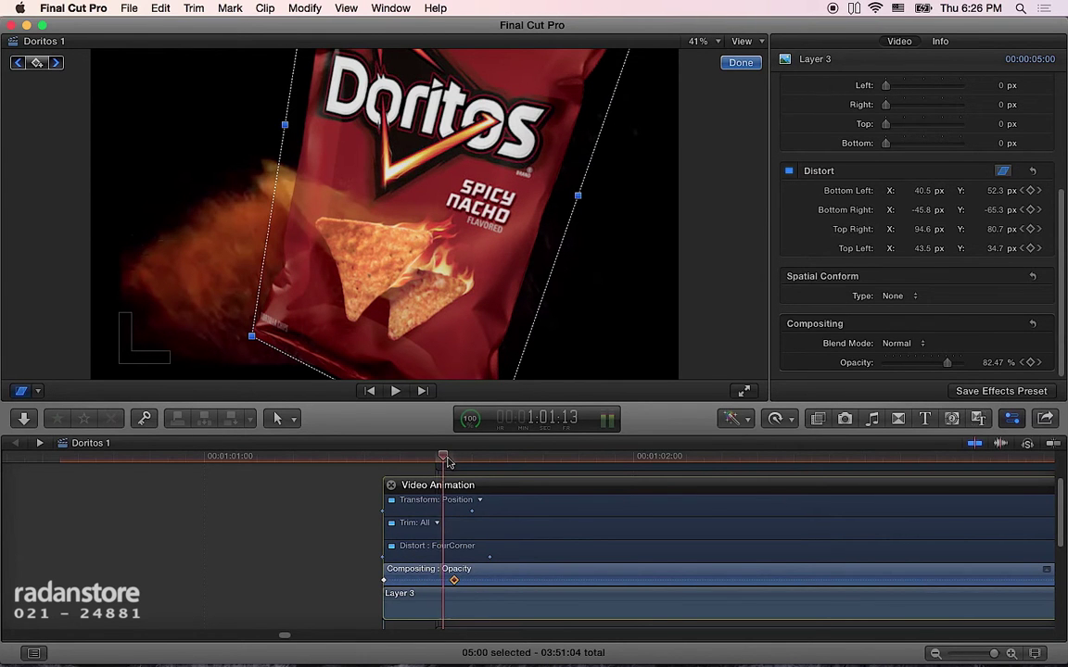
{"action": "left_click_drag", "start_coordinate": [445, 467], "coordinate": [470, 465]}
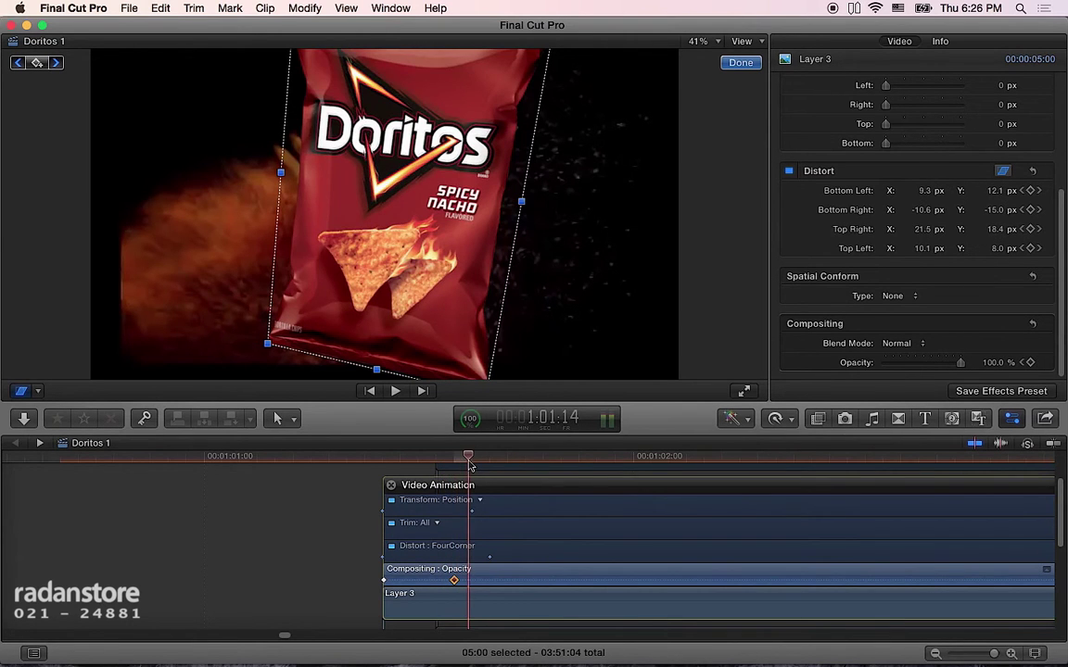
{"action": "left_click", "coordinate": [454, 580]}
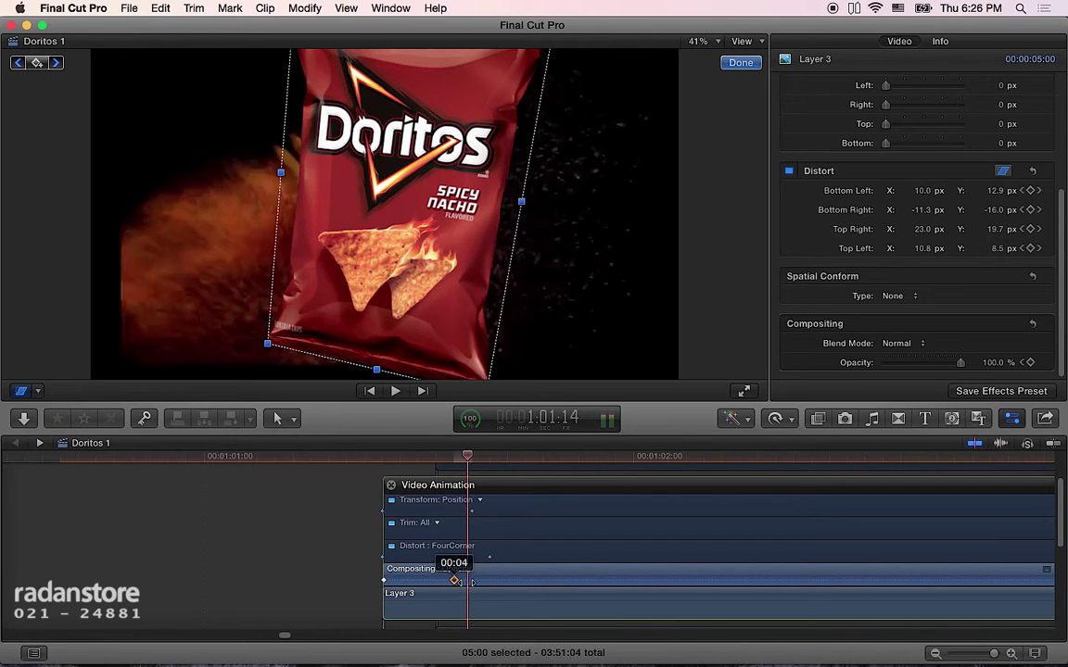
{"action": "left_click_drag", "start_coordinate": [455, 581], "coordinate": [472, 580]}
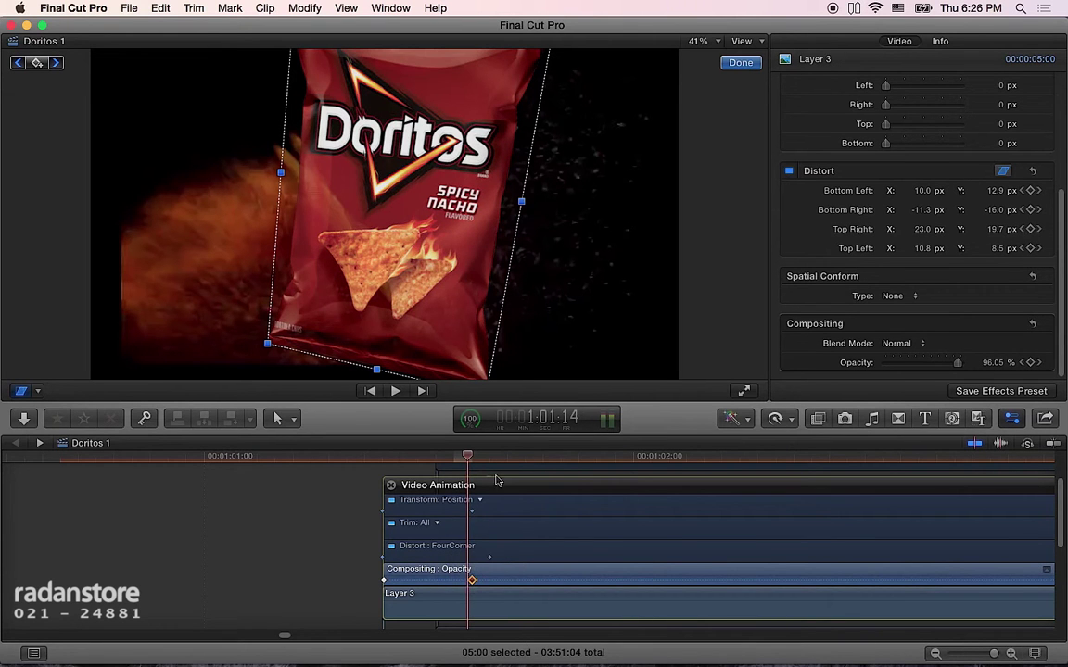
{"action": "mouse_move", "coordinate": [468, 457]}
{"action": "left_mouse_down"}
{"action": "mouse_move", "coordinate": [303, 476]}
{"action": "mouse_move", "coordinate": [468, 496]}
{"action": "mouse_move", "coordinate": [432, 501]}
{"action": "mouse_move", "coordinate": [456, 504]}
{"action": "left_mouse_up"}
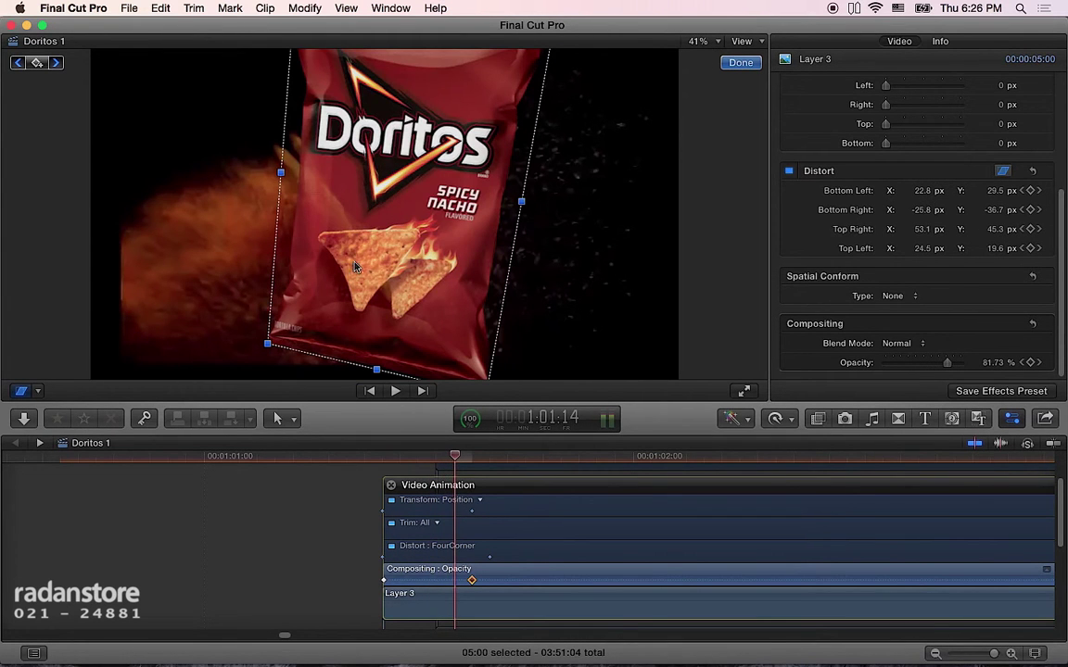
{"action": "left_click", "coordinate": [472, 580]}
{"action": "left_click_drag", "start_coordinate": [455, 466], "coordinate": [459, 466]}
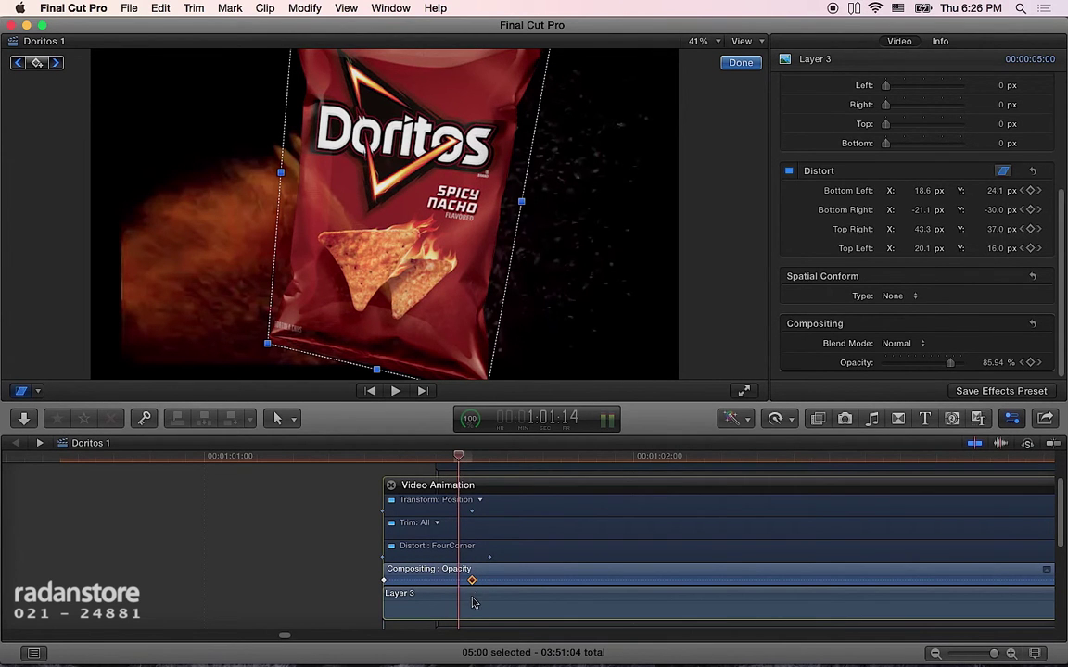
{"action": "left_click_drag", "start_coordinate": [472, 580], "coordinate": [455, 581]}
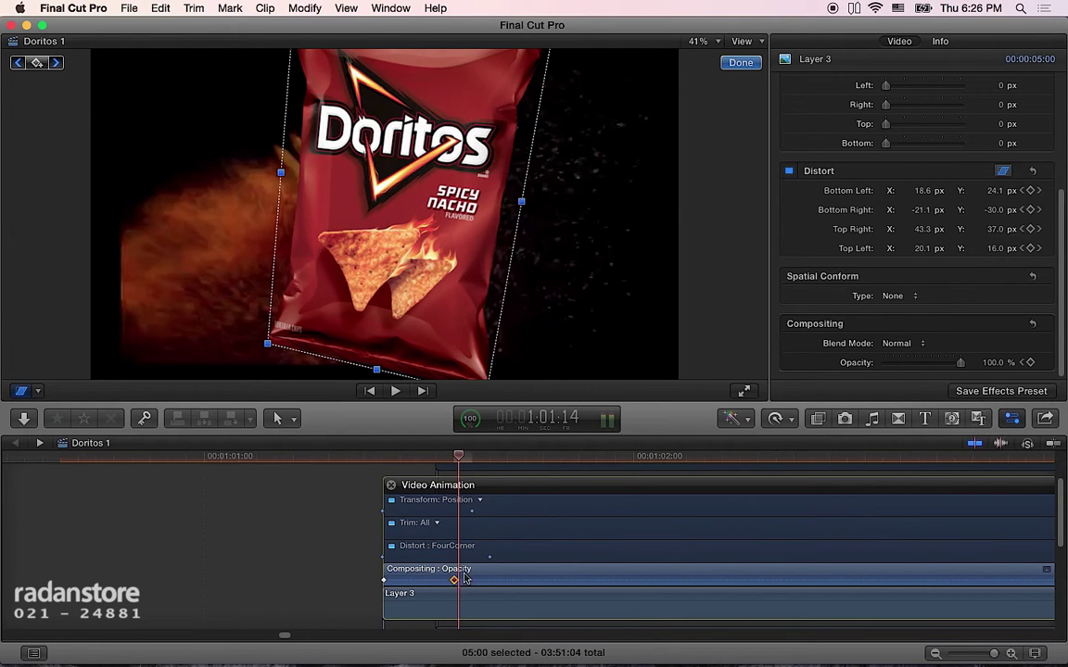
{"action": "left_click", "coordinate": [281, 459]}
{"action": "key", "text": "shift+slash"}
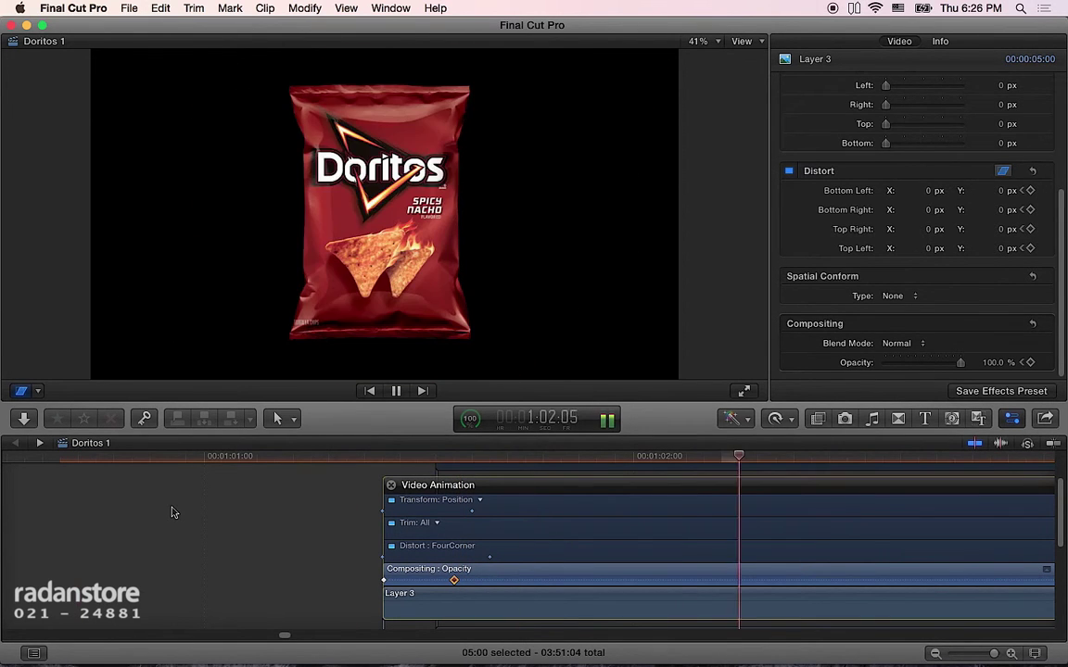
{"action": "left_click_drag", "start_coordinate": [184, 461], "coordinate": [102, 465]}
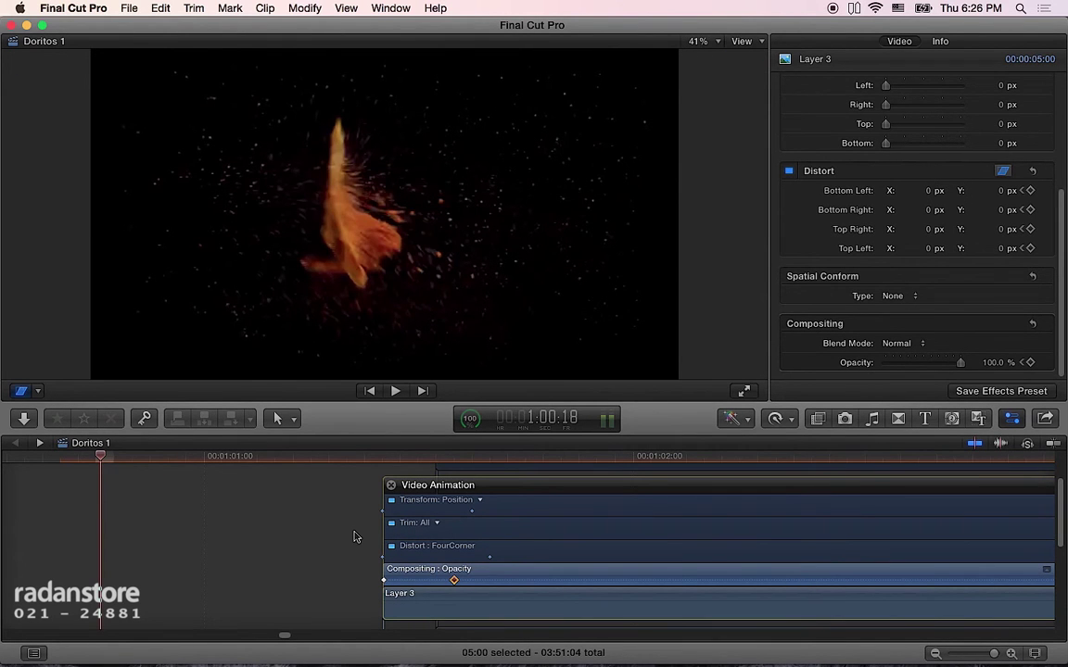
{"action": "left_click", "coordinate": [354, 537]}
{"action": "left_click", "coordinate": [399, 466]}
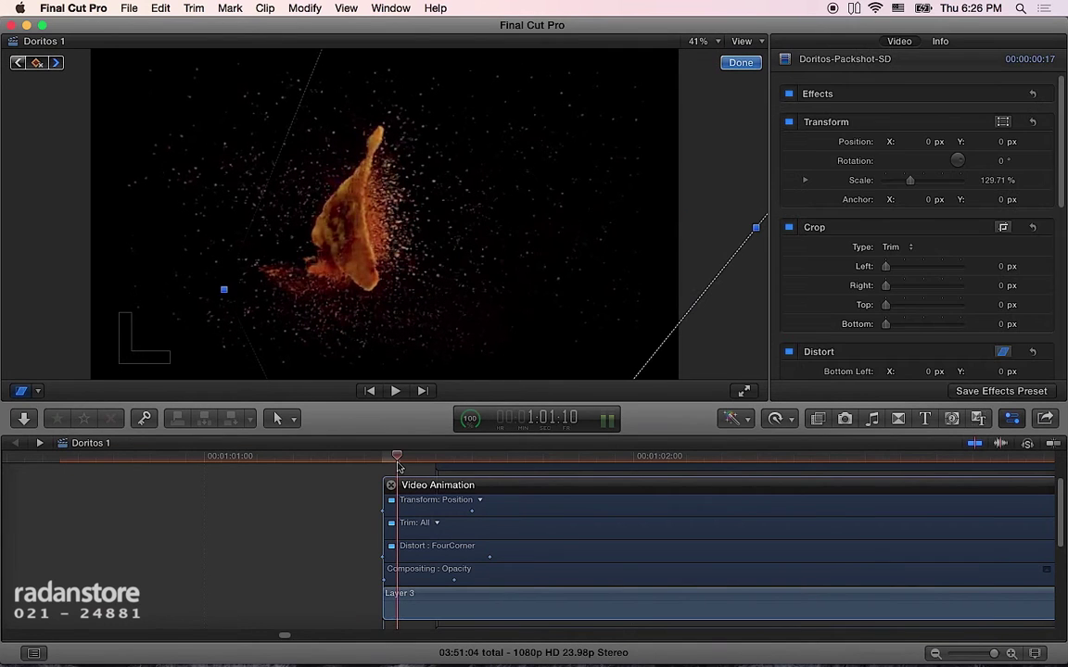
{"action": "left_click_drag", "start_coordinate": [399, 467], "coordinate": [427, 466]}
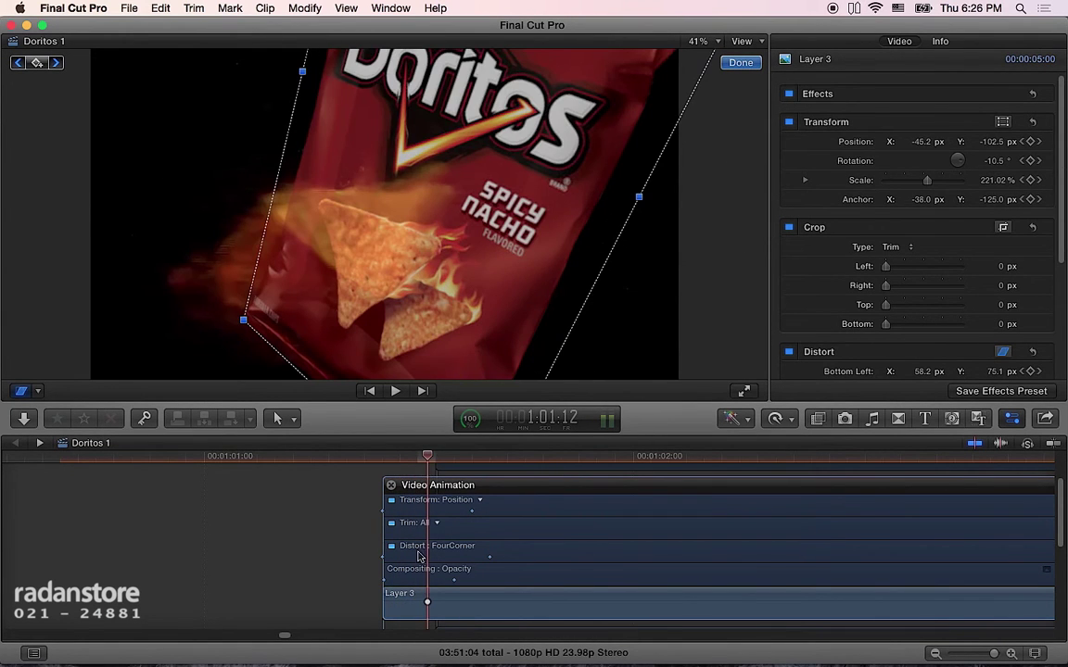
{"action": "left_click", "coordinate": [391, 547]}
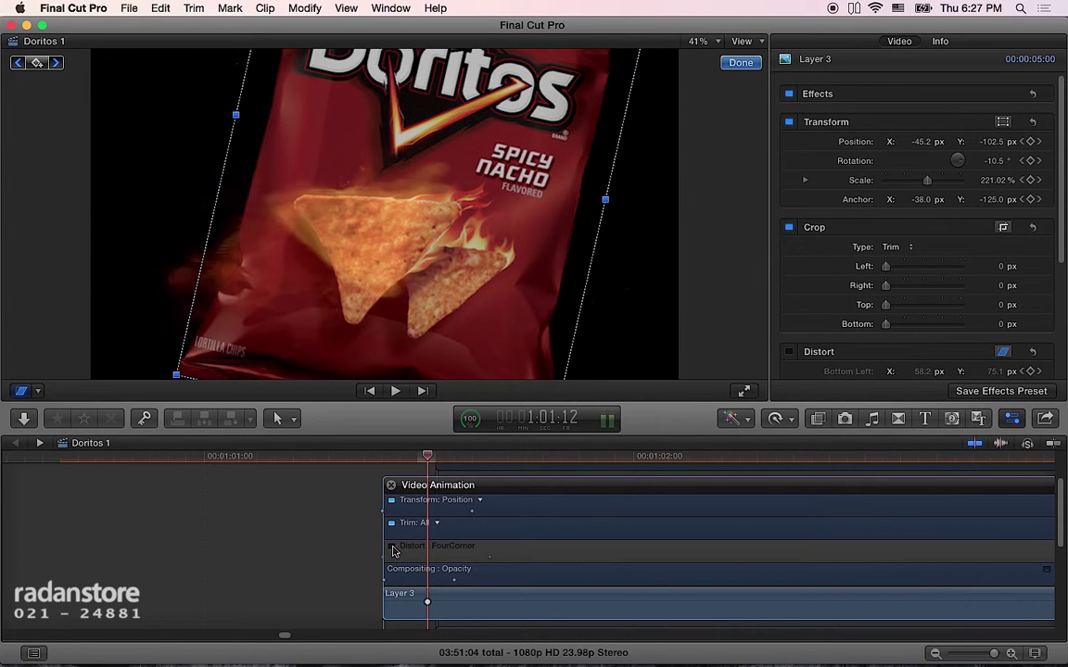
{"action": "left_click_drag", "start_coordinate": [130, 461], "coordinate": [96, 460]}
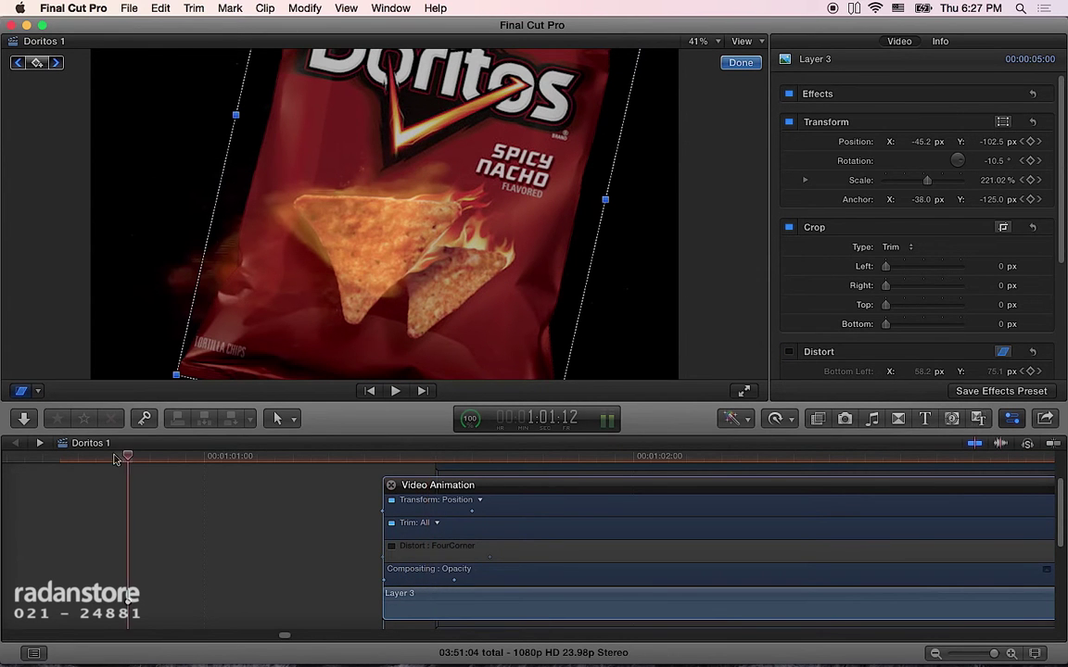
{"action": "key", "text": "space"}
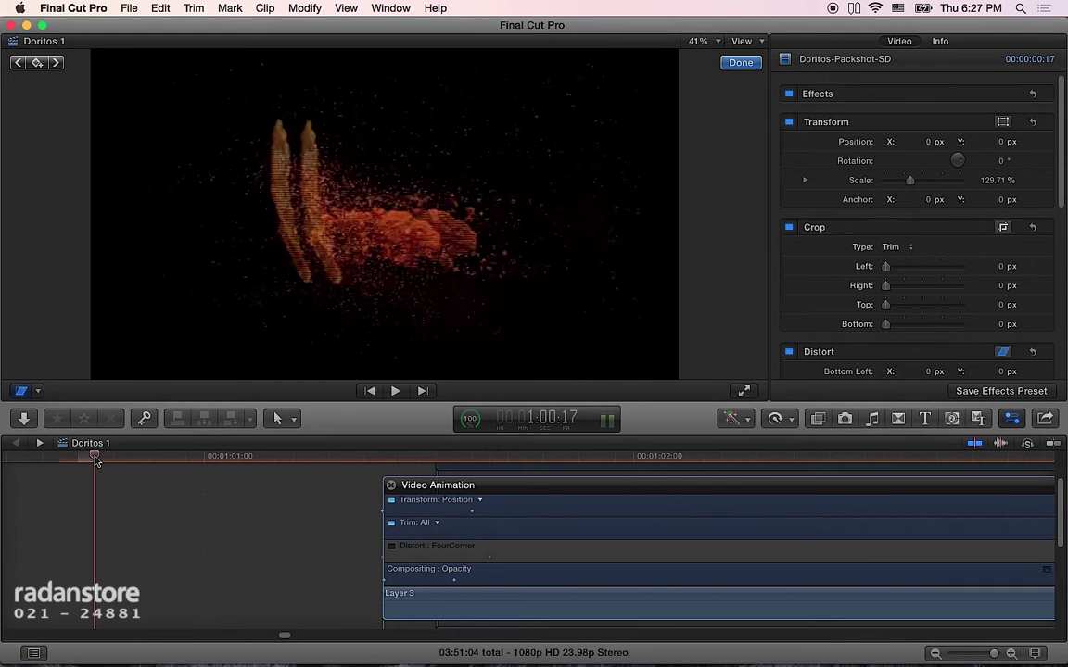
{"action": "key", "text": "space"}
{"action": "left_click", "coordinate": [392, 548]}
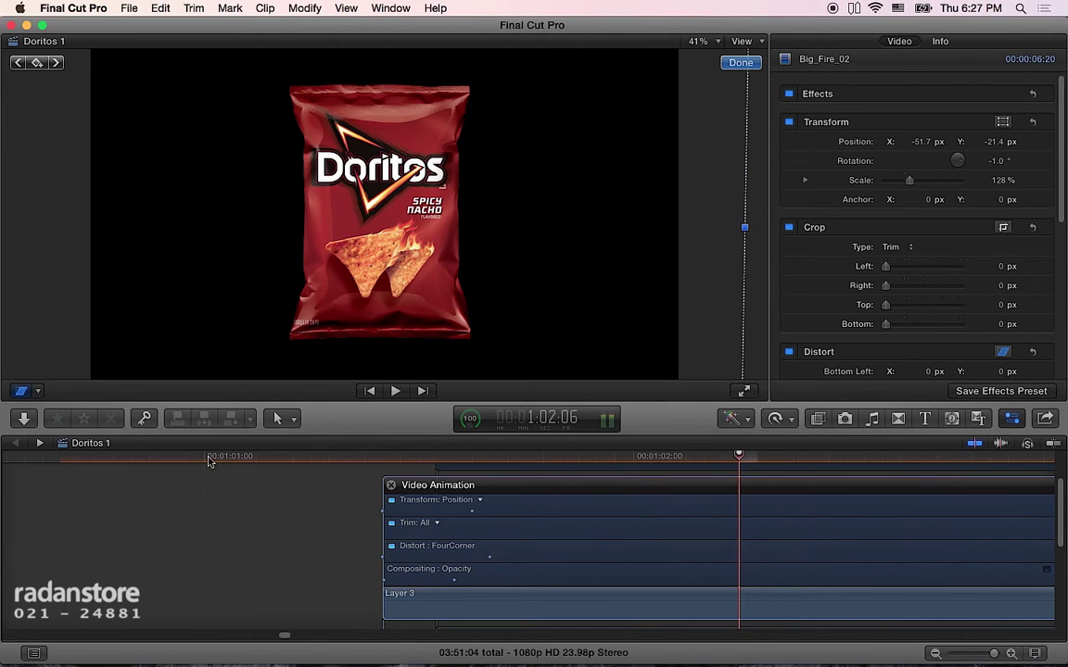
{"action": "left_click", "coordinate": [110, 462]}
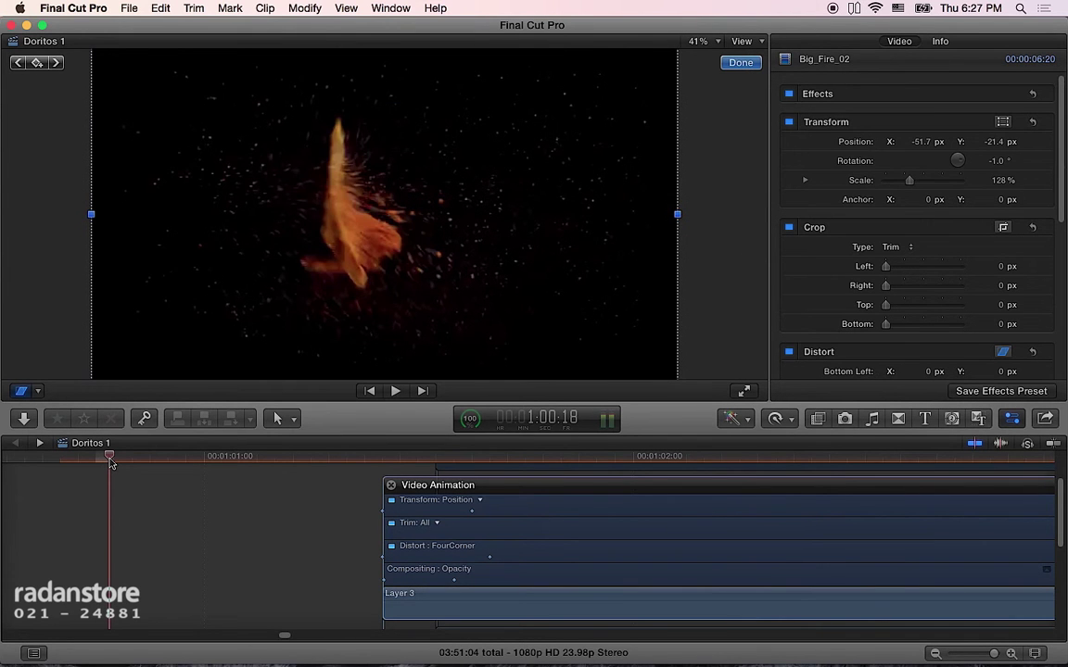
{"action": "key", "text": "space"}
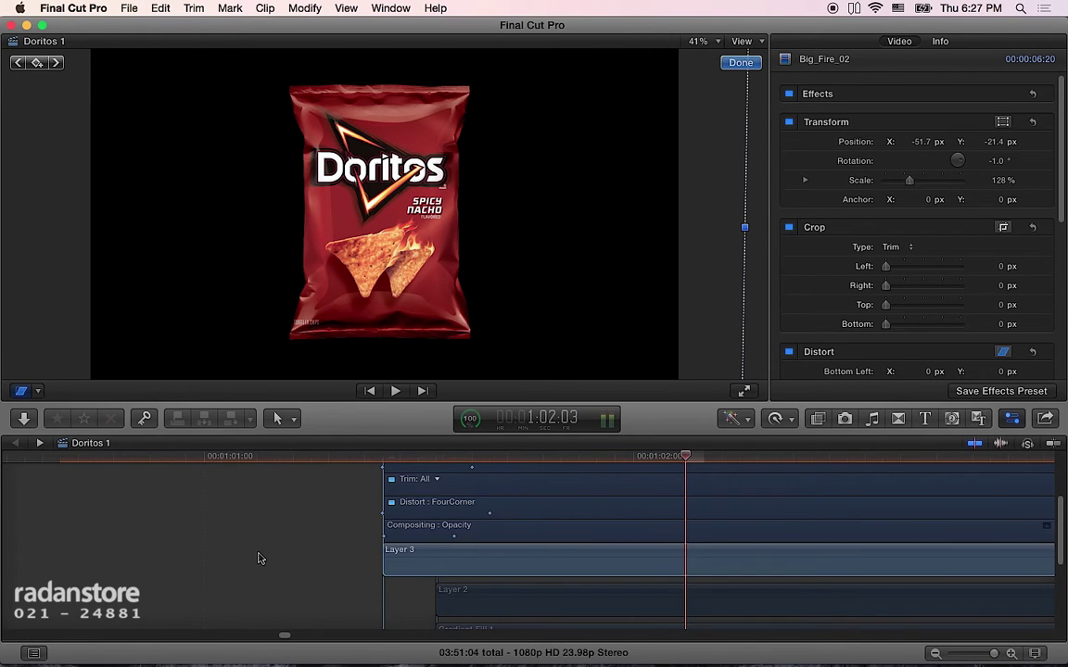
- Close the animation lanes and apply the Color category's Colorize effect to the Layer 3 clip
{"action": "scroll", "coordinate": [364, 527], "scroll_direction": "down", "scroll_amount": 2}
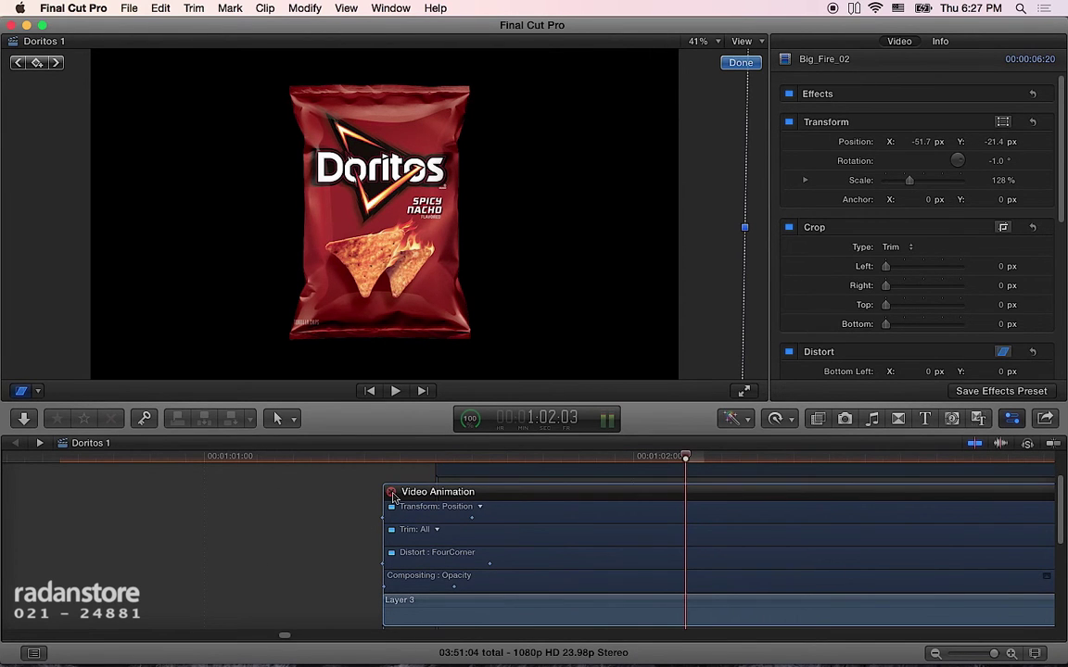
{"action": "left_click", "coordinate": [390, 492]}
{"action": "scroll", "coordinate": [399, 558], "scroll_direction": "right", "scroll_amount": 5}
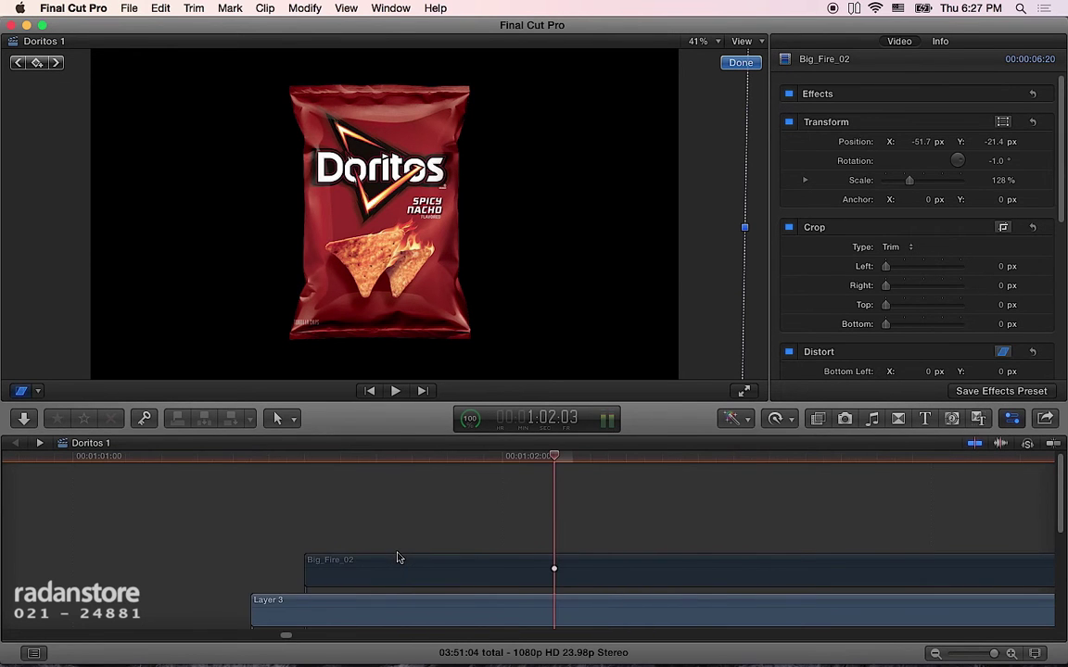
{"action": "scroll", "coordinate": [398, 558], "scroll_direction": "down", "scroll_amount": 10}
{"action": "scroll", "coordinate": [398, 558], "scroll_direction": "up", "scroll_amount": 4}
{"action": "left_click", "coordinate": [817, 419]}
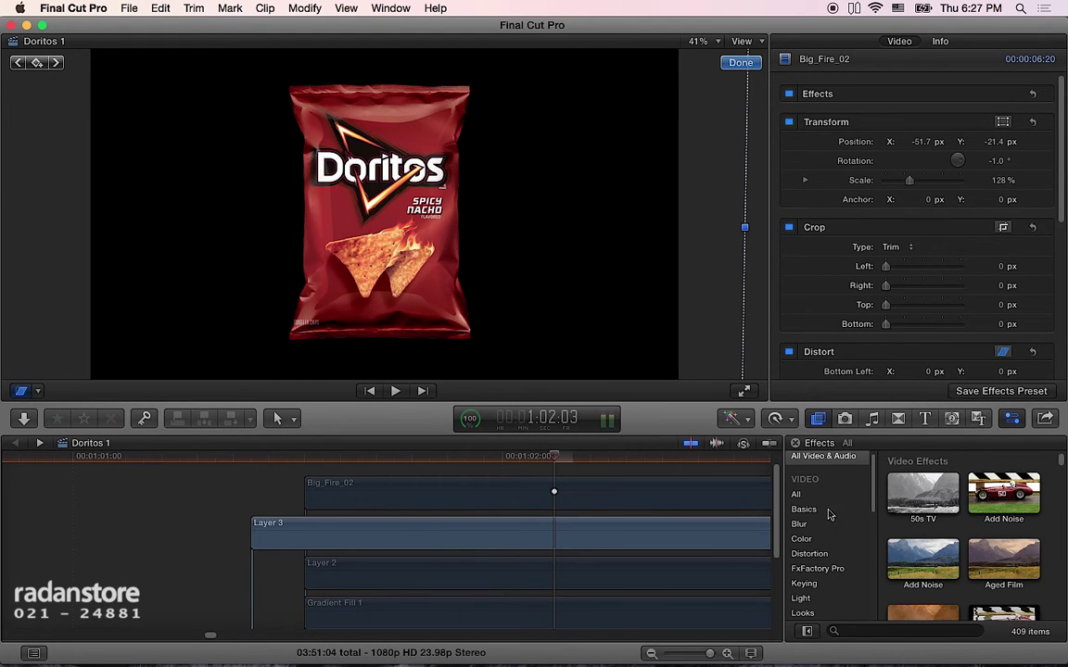
{"action": "left_click", "coordinate": [828, 510]}
{"action": "scroll", "coordinate": [946, 543], "scroll_direction": "down", "scroll_amount": 2}
{"action": "scroll", "coordinate": [946, 543], "scroll_direction": "down", "scroll_amount": 1}
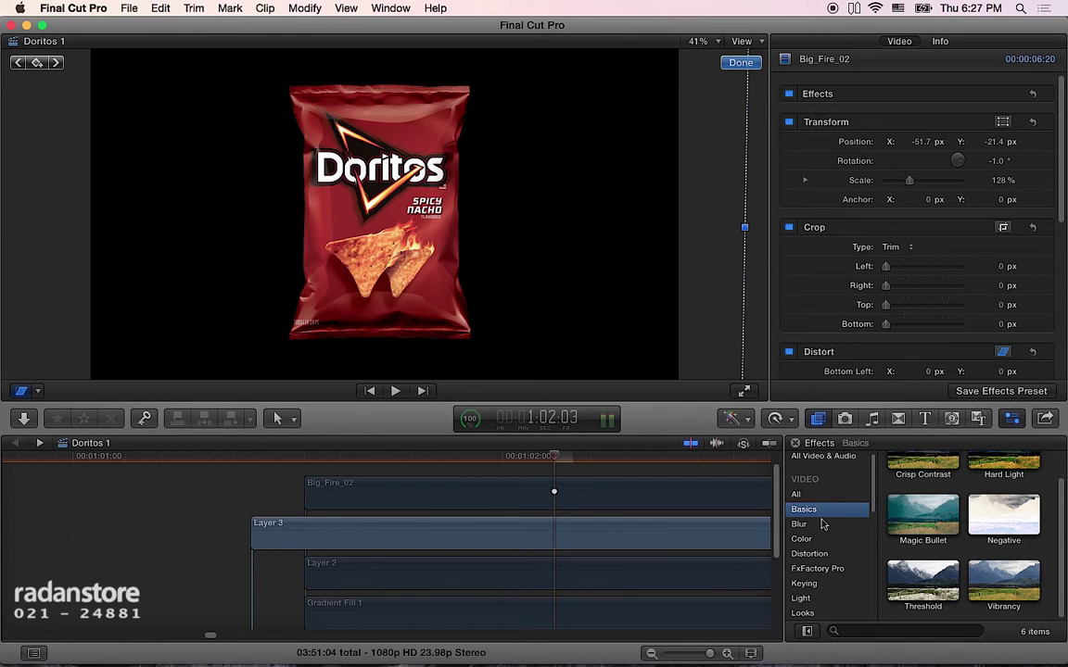
{"action": "scroll", "coordinate": [828, 543], "scroll_direction": "down", "scroll_amount": 1}
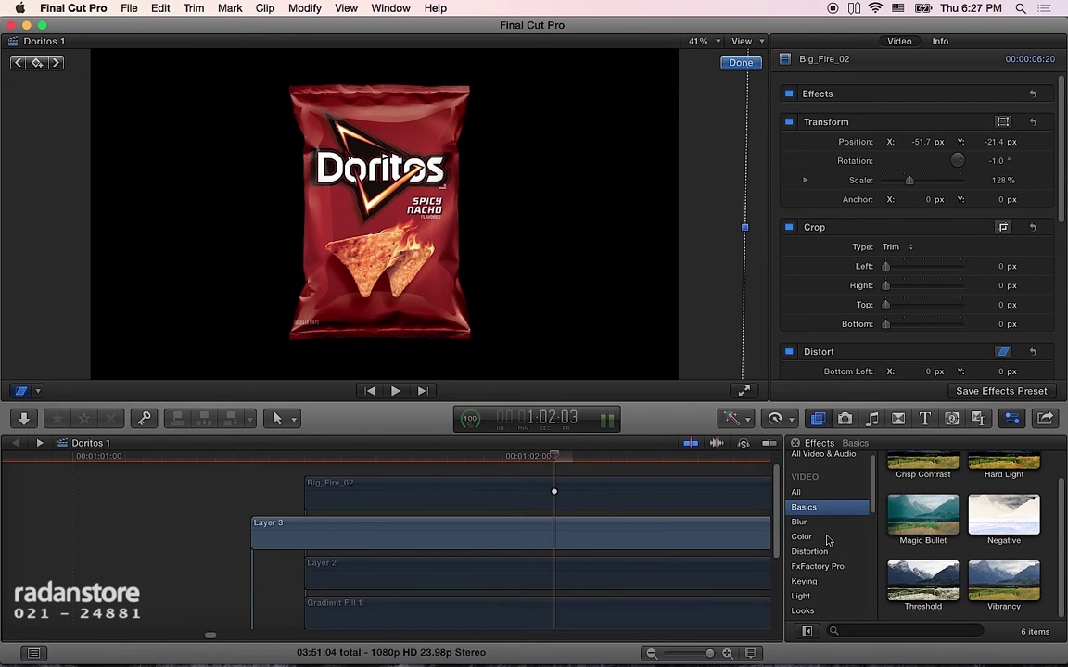
{"action": "left_click", "coordinate": [829, 537]}
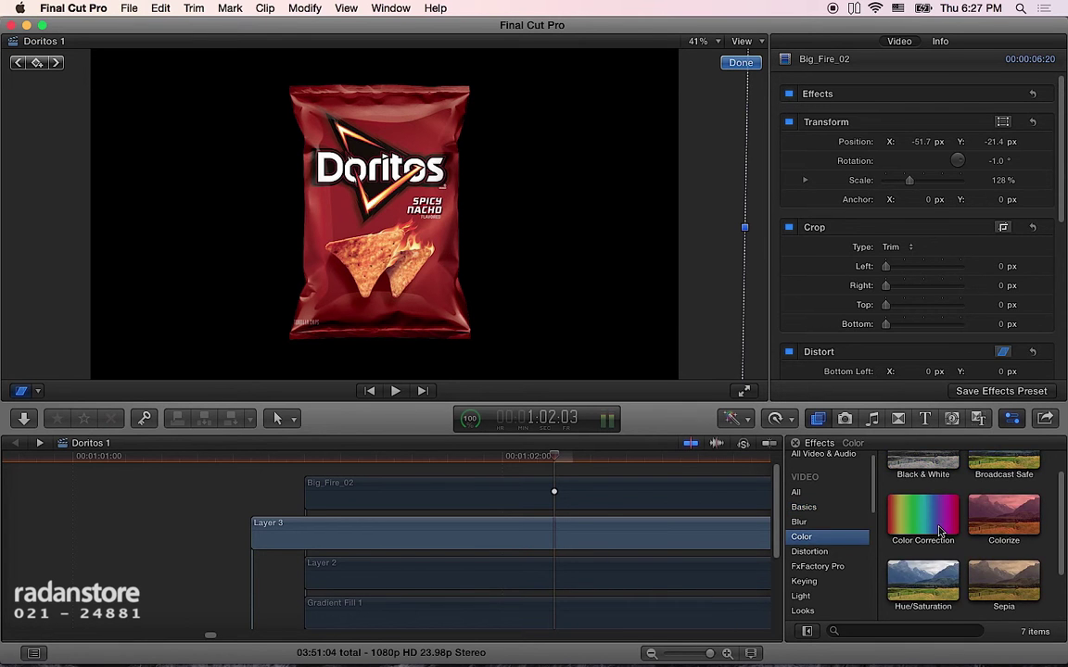
{"action": "scroll", "coordinate": [939, 531], "scroll_direction": "up", "scroll_amount": 2}
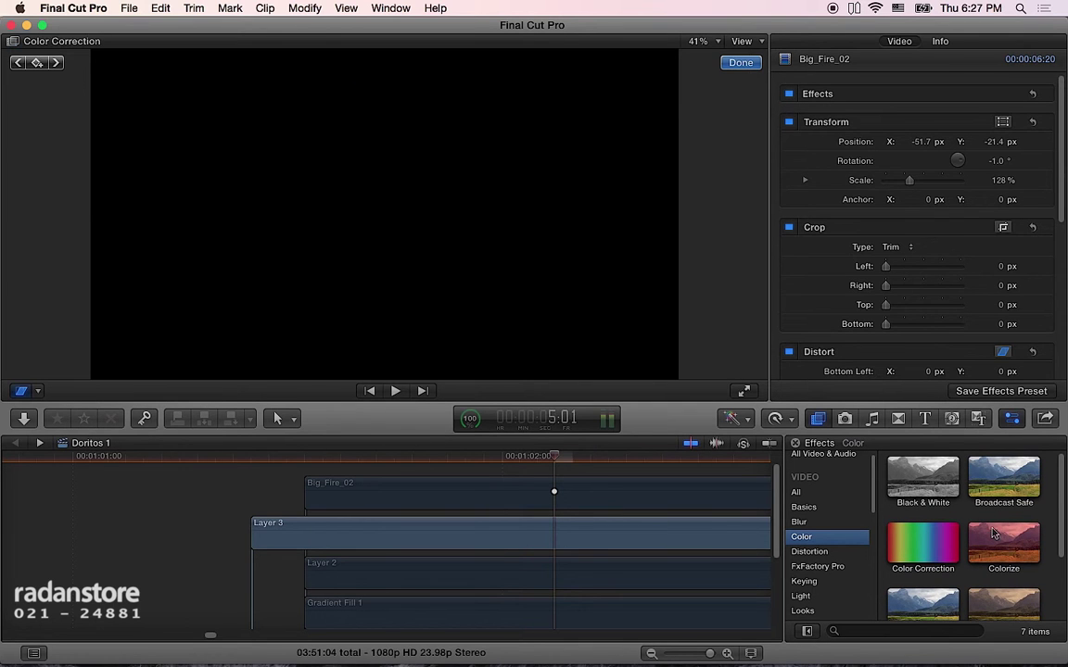
{"action": "left_click_drag", "start_coordinate": [1004, 543], "coordinate": [387, 525]}
- Preview the colorized bag, set Colorize Intensity to 100 and switch the effect off
{"action": "left_click", "coordinate": [275, 456]}
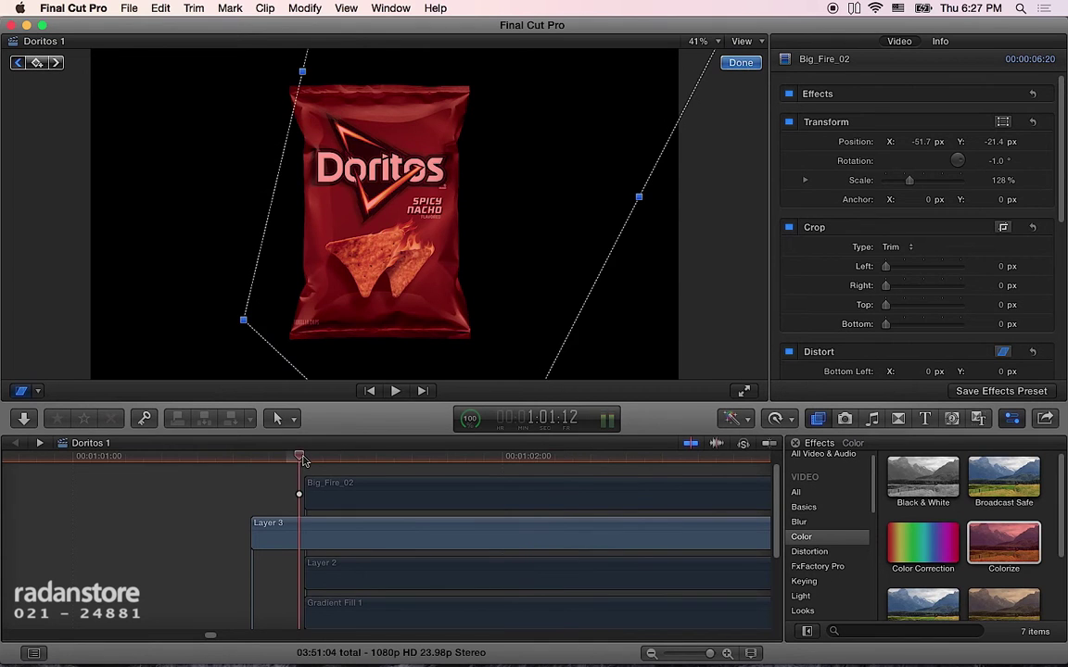
{"action": "key", "text": "space"}
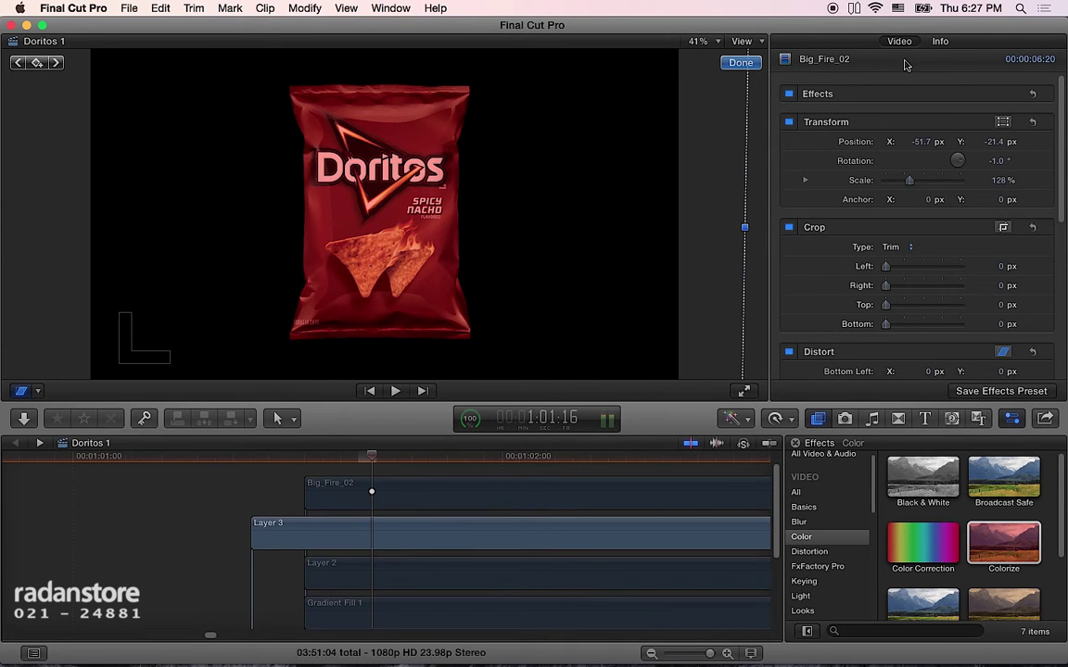
{"action": "left_click", "coordinate": [494, 532]}
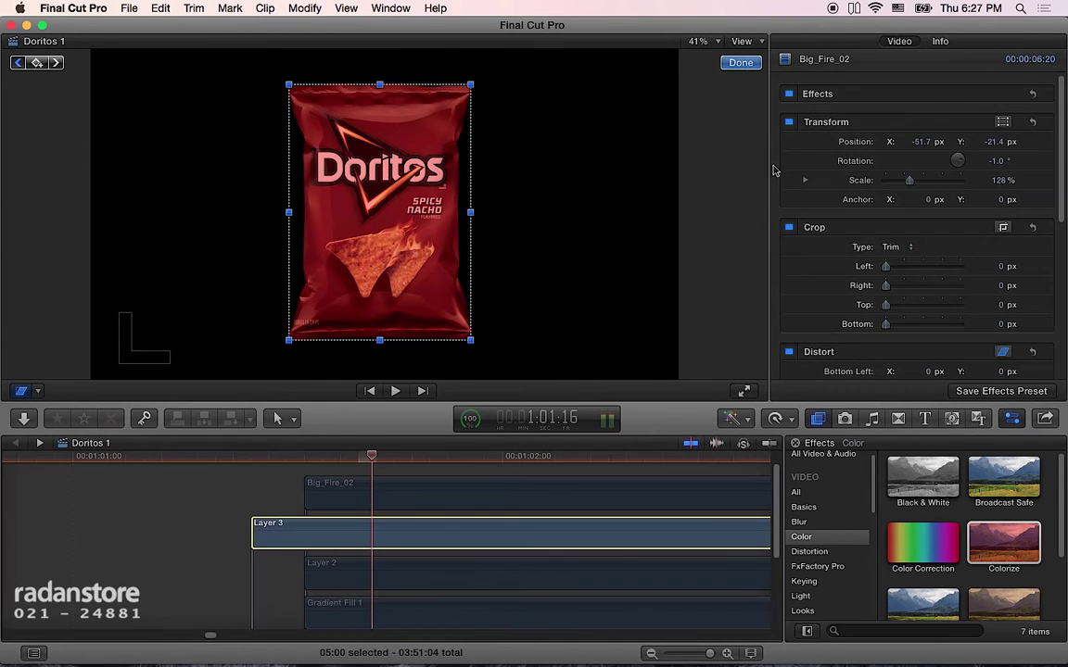
{"action": "scroll", "coordinate": [866, 250], "scroll_direction": "down", "scroll_amount": 5}
{"action": "scroll", "coordinate": [867, 241], "scroll_direction": "up", "scroll_amount": 5}
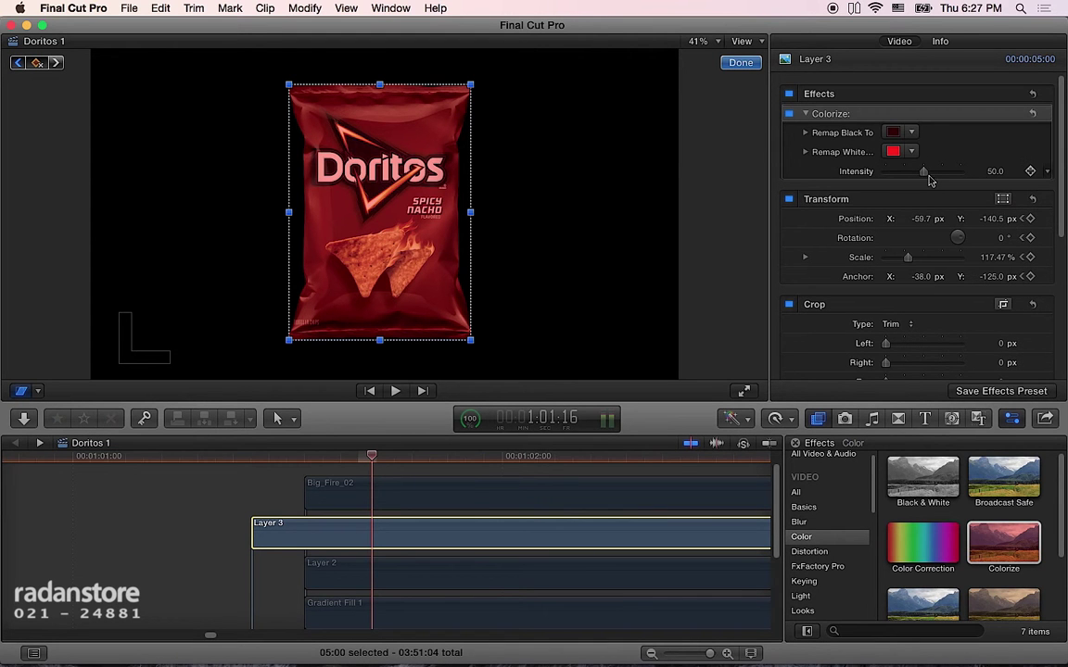
{"action": "left_click_drag", "start_coordinate": [925, 172], "coordinate": [989, 181]}
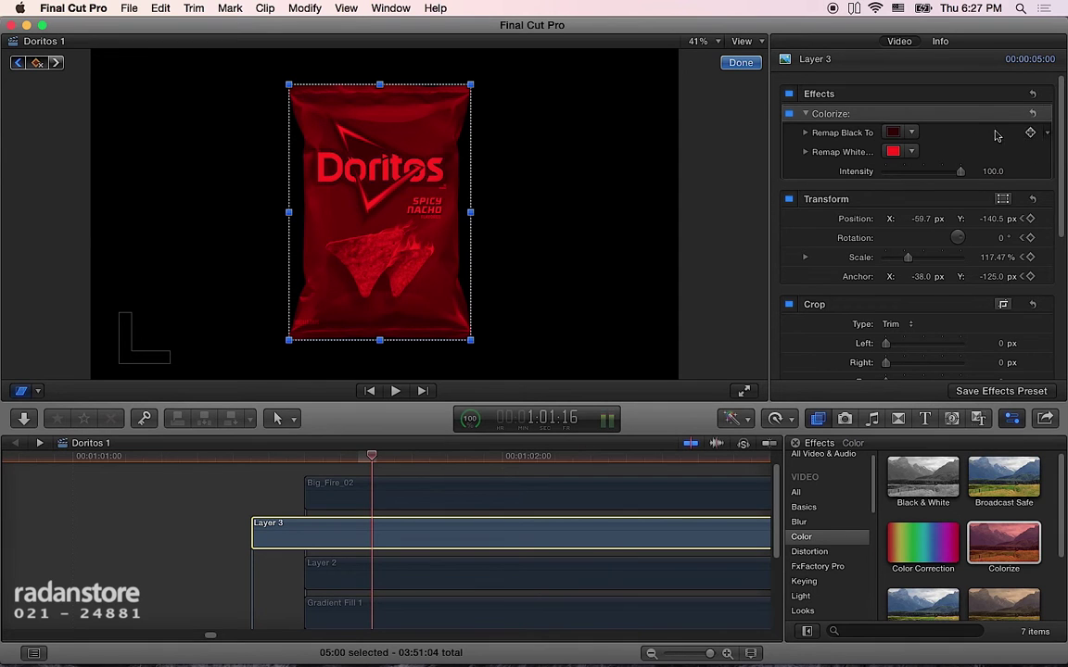
{"action": "left_click", "coordinate": [789, 115]}
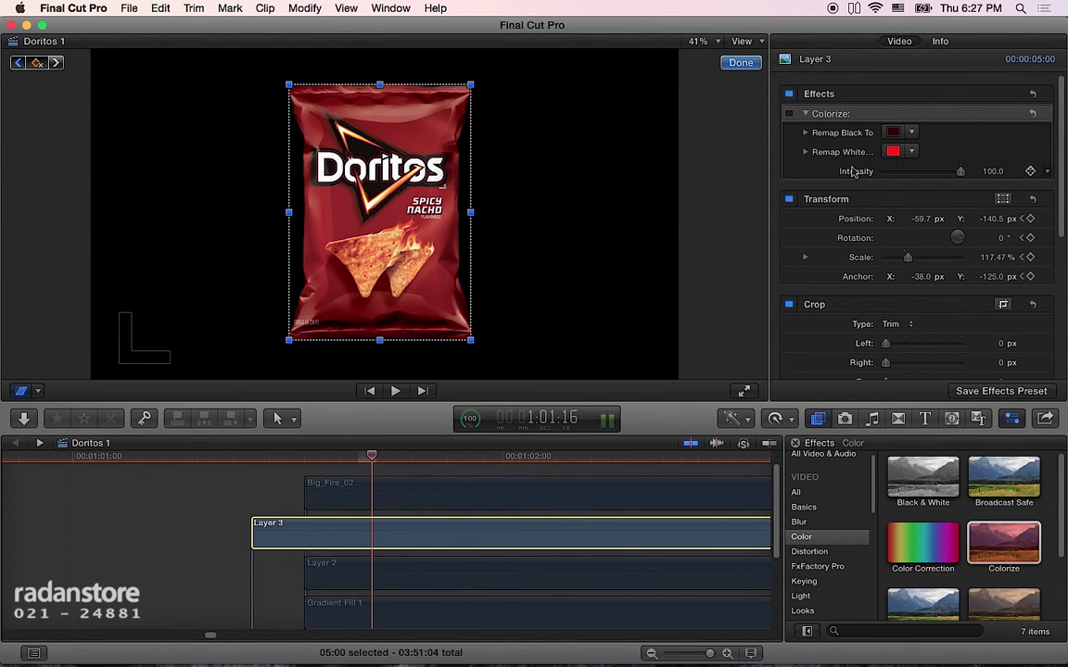
{"action": "mouse_move", "coordinate": [257, 460]}
{"action": "left_mouse_down"}
{"action": "mouse_move", "coordinate": [197, 468]}
{"action": "mouse_move", "coordinate": [225, 475]}
{"action": "left_mouse_up"}
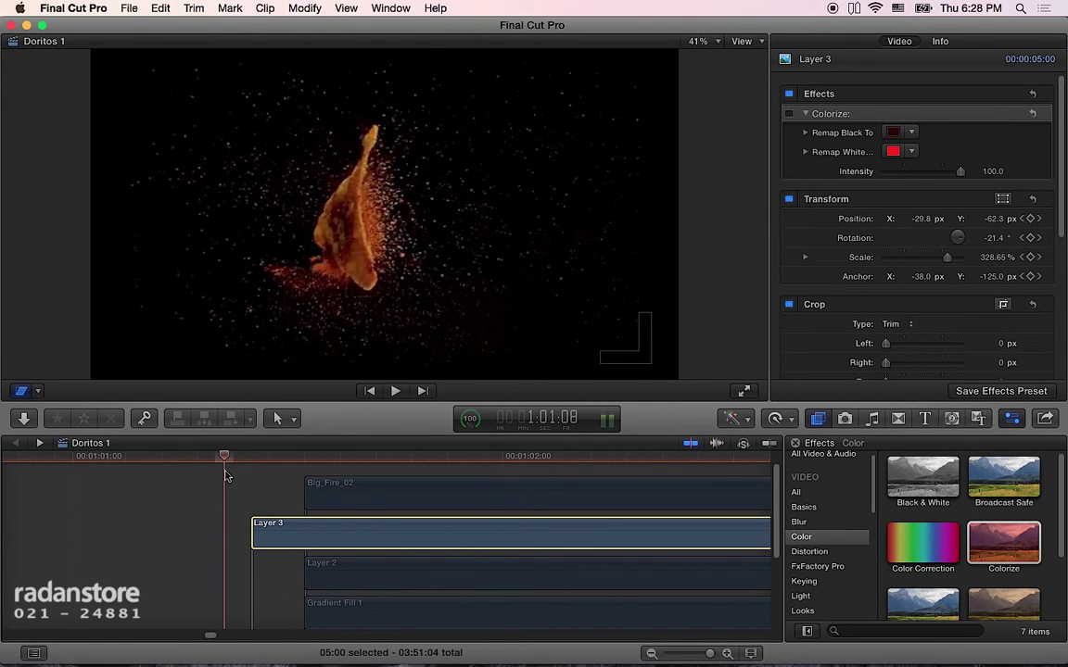
- Set Colorize's Remap Black To colour by sampling the fire in the frame
{"action": "left_click", "coordinate": [893, 132]}
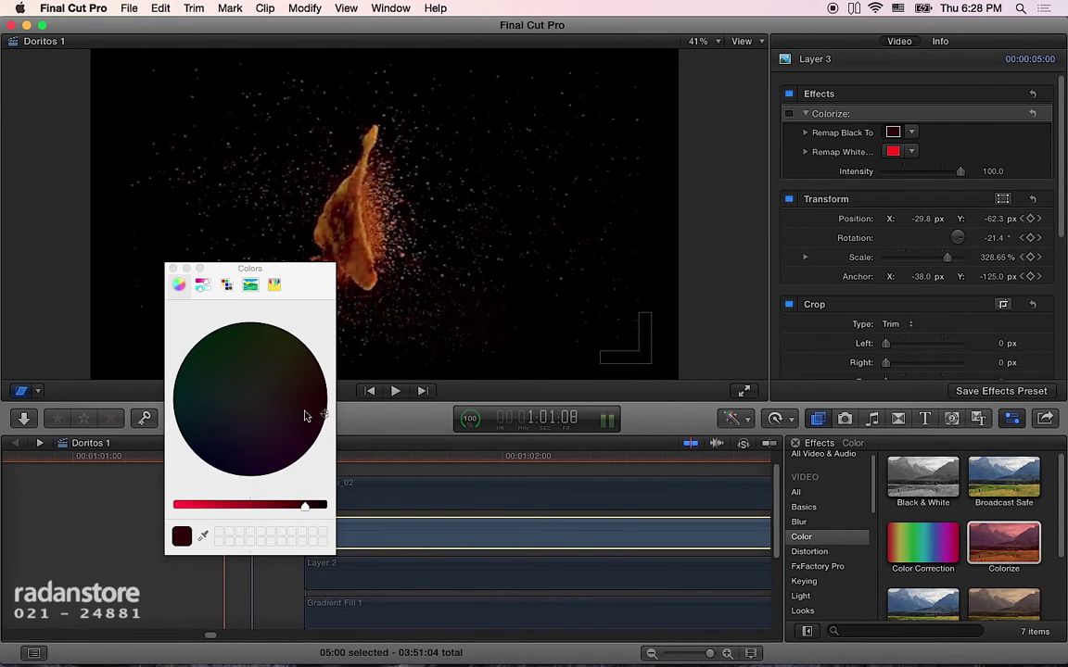
{"action": "left_click", "coordinate": [203, 537]}
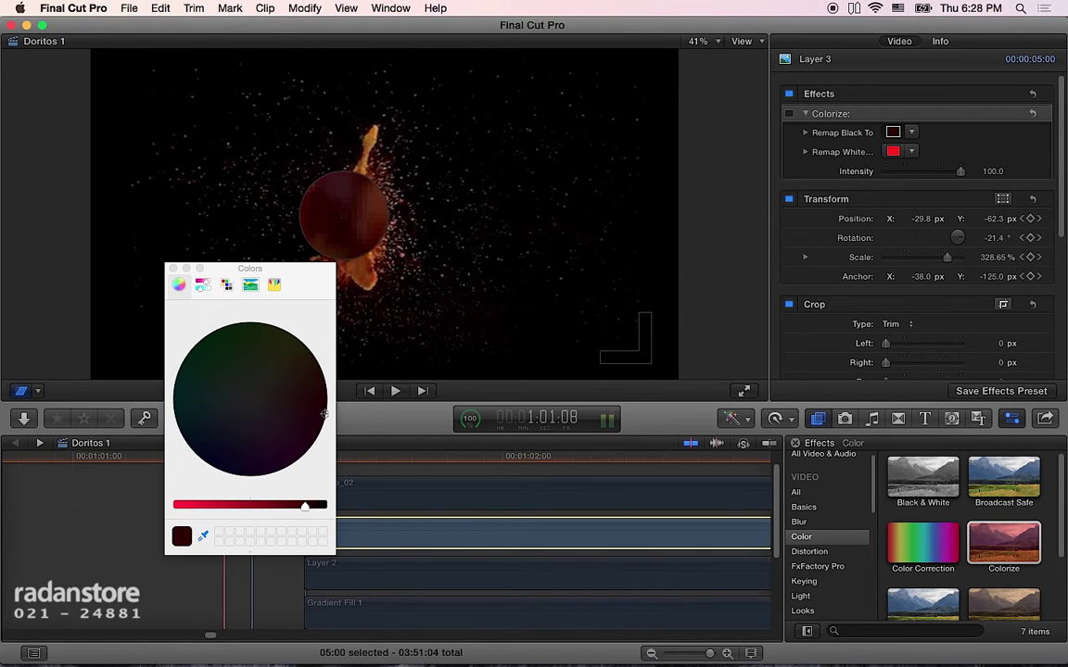
{"action": "left_click", "coordinate": [356, 204]}
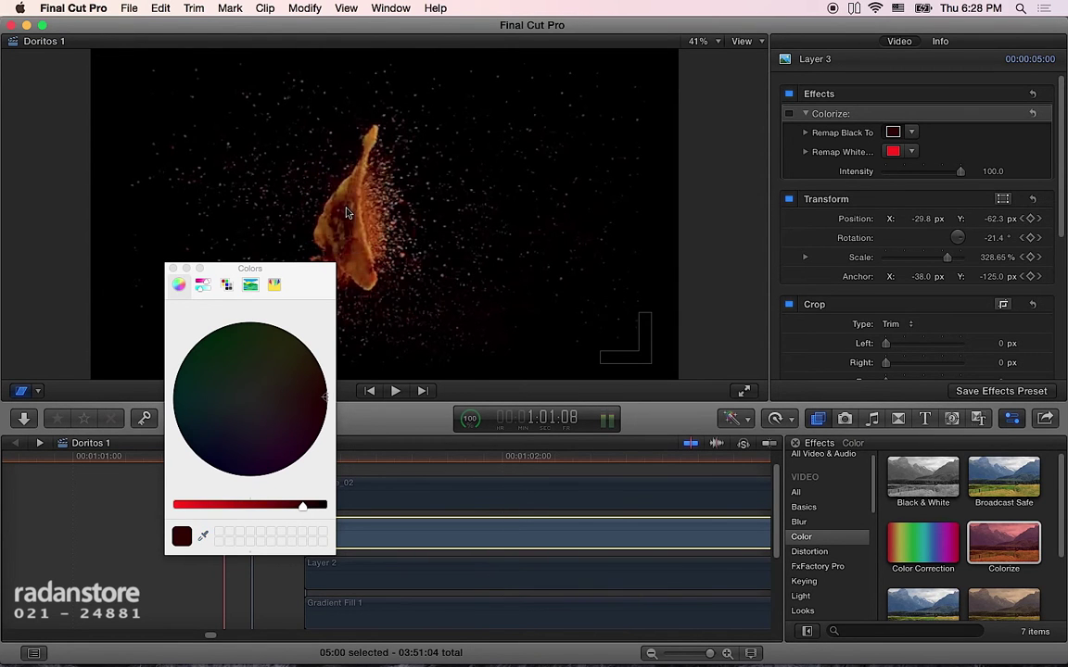
- Set Remap White To a lightened orange sampled from the chip, then close the Colors window
{"action": "left_click", "coordinate": [892, 151]}
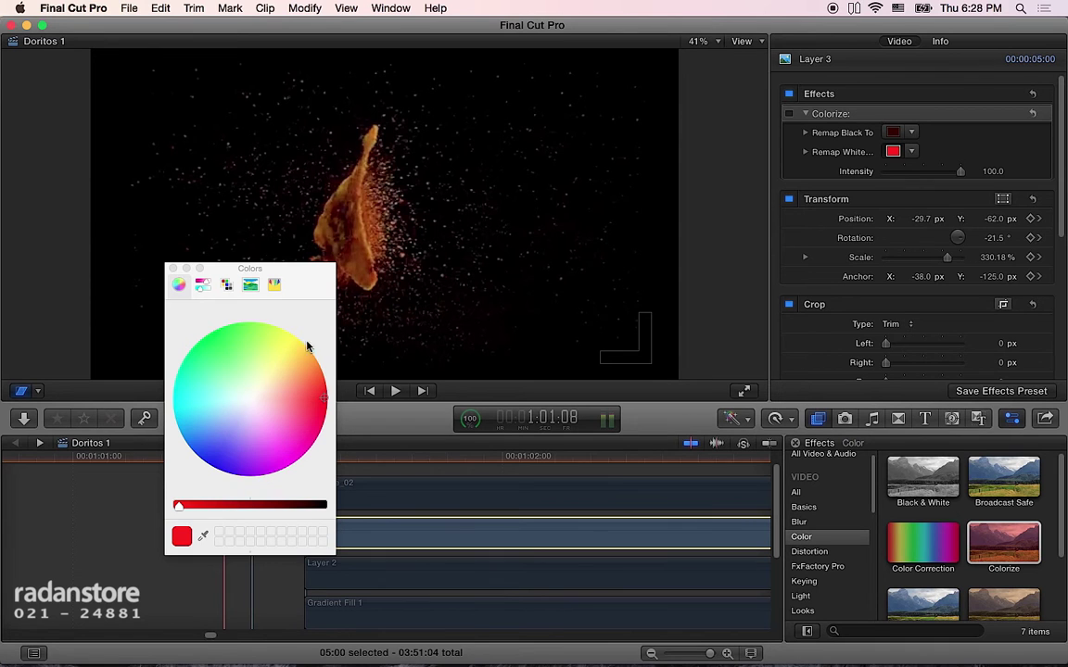
{"action": "left_click", "coordinate": [205, 538]}
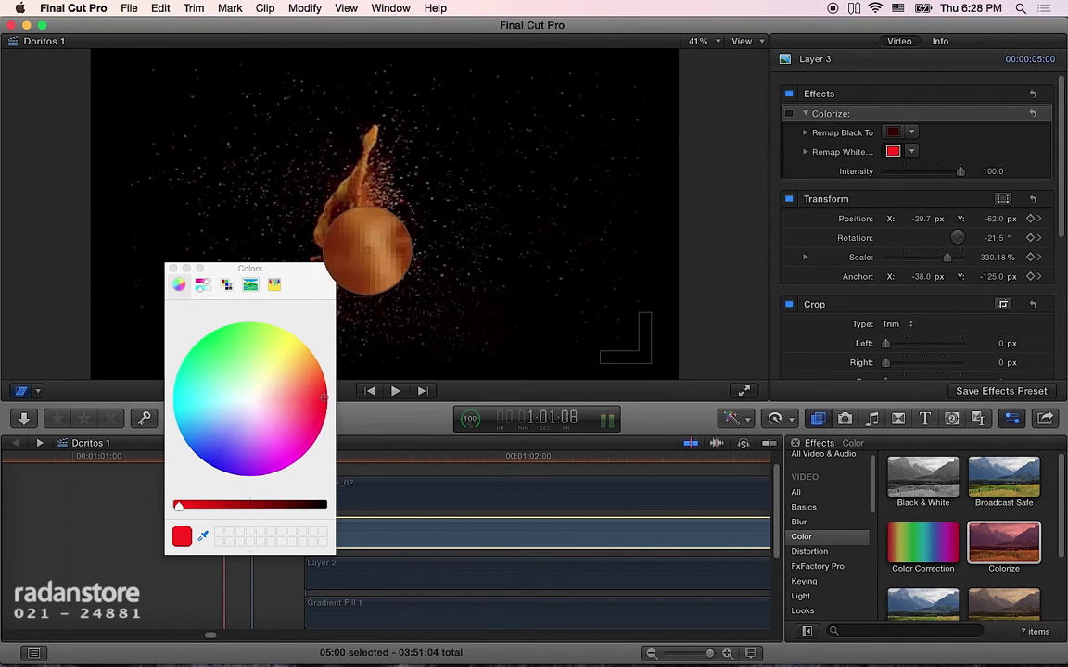
{"action": "left_click", "coordinate": [362, 243]}
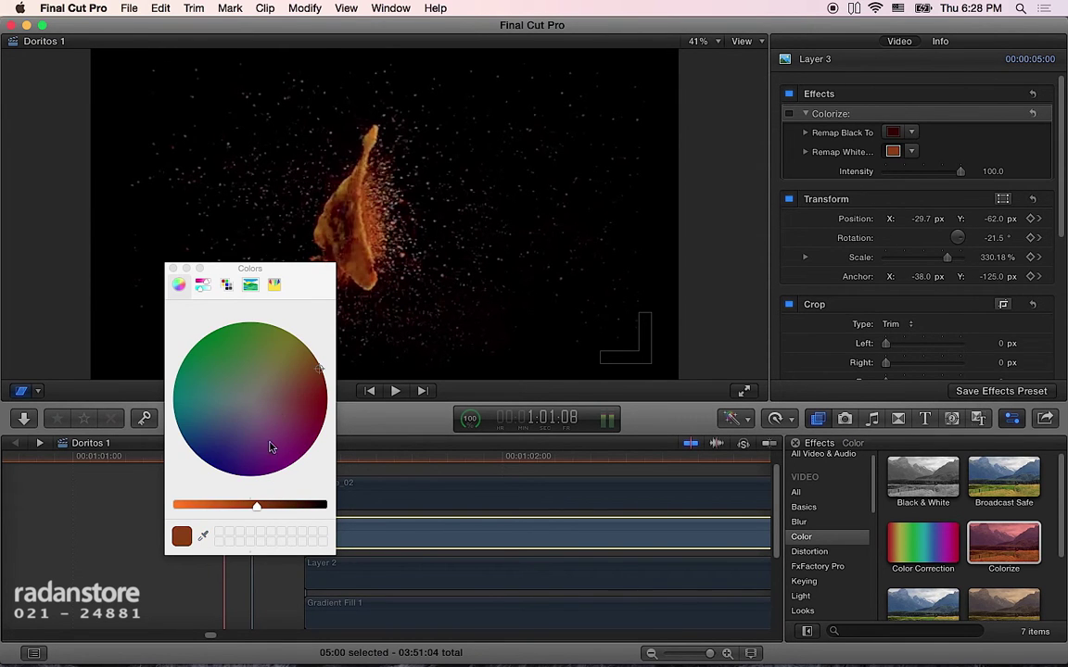
{"action": "left_click_drag", "start_coordinate": [257, 506], "coordinate": [231, 506]}
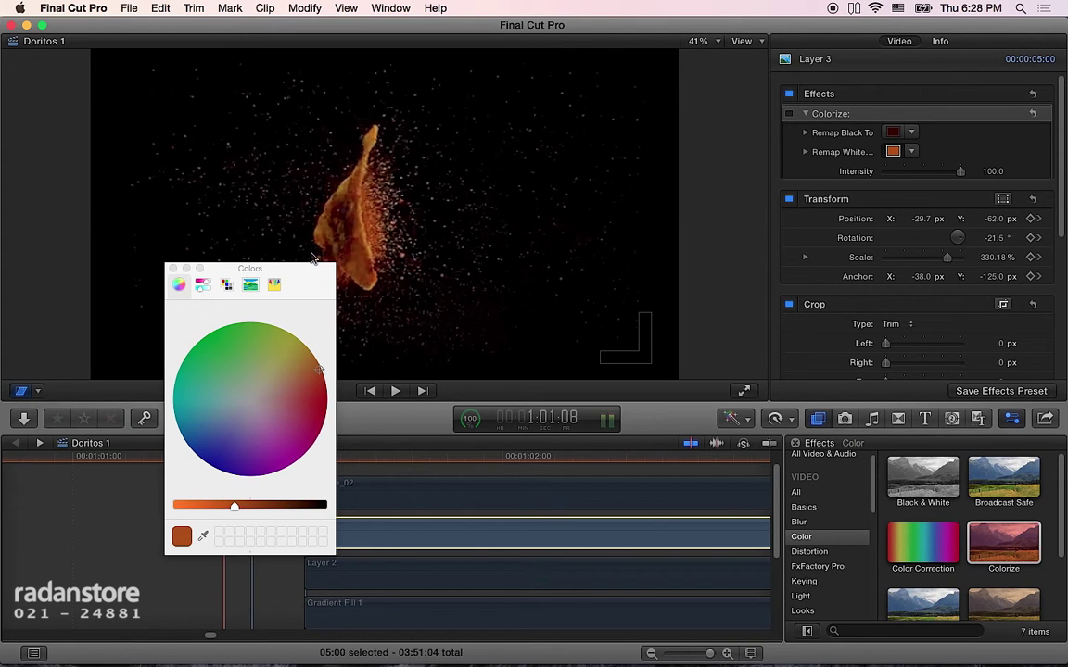
{"action": "left_click", "coordinate": [204, 535]}
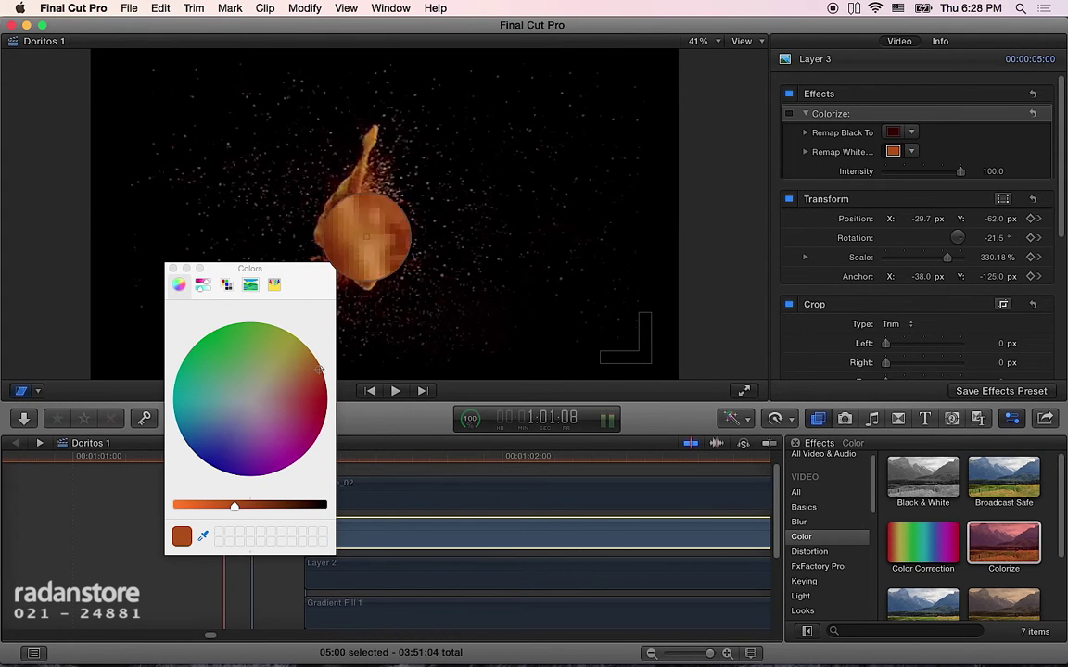
{"action": "left_click", "coordinate": [360, 223]}
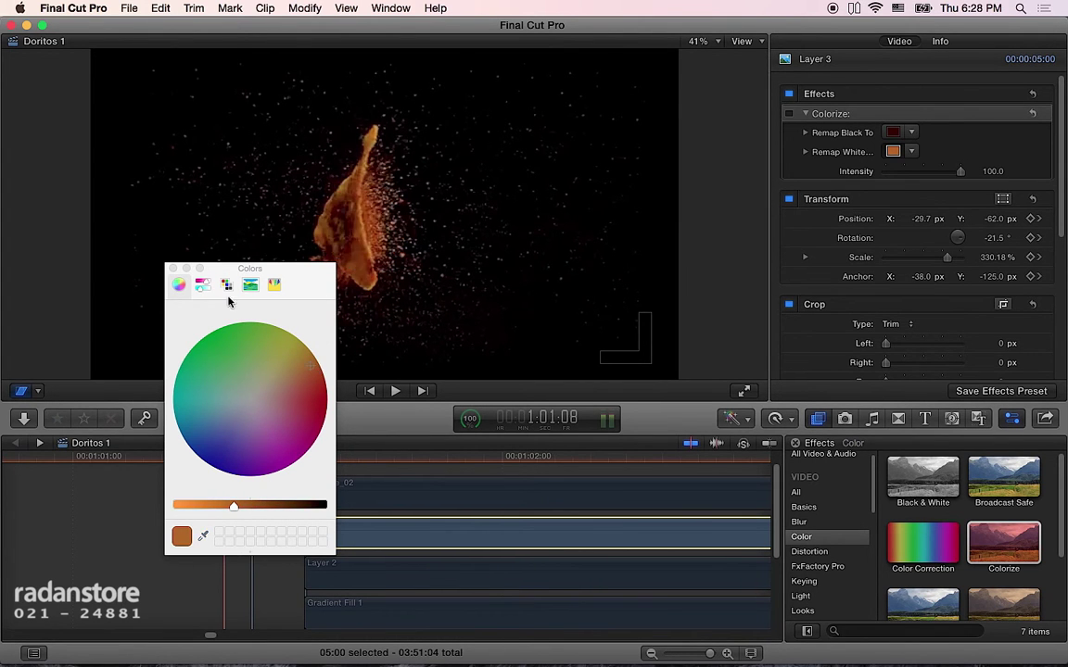
{"action": "left_click", "coordinate": [172, 269]}
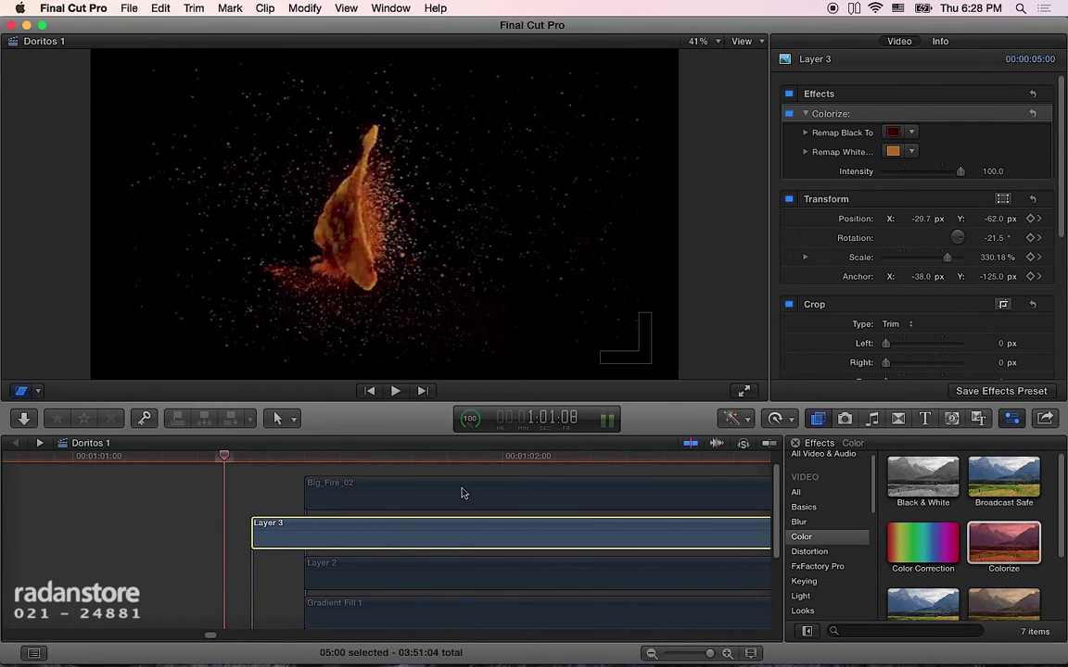
- Show Layer 3's video animation lanes from the Clip menu
{"action": "mouse_move", "coordinate": [284, 459]}
{"action": "left_mouse_down"}
{"action": "mouse_move", "coordinate": [307, 466]}
{"action": "mouse_move", "coordinate": [290, 462]}
{"action": "left_mouse_up"}
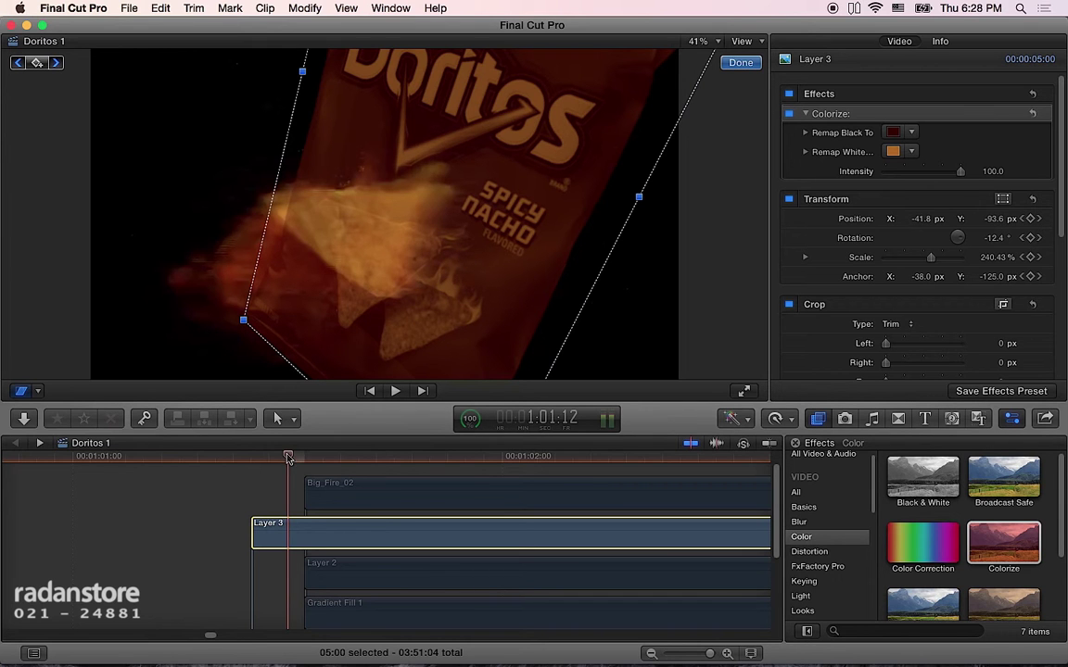
{"action": "left_click", "coordinate": [227, 7]}
{"action": "mouse_move", "coordinate": [267, 7]}
{"action": "left_click", "coordinate": [306, 114]}
- Keyframe Colorize intensity at 0 on 1:01:14 and 100 on 1:01:11
{"action": "left_click_drag", "start_coordinate": [314, 464], "coordinate": [324, 465]}
{"action": "scroll", "coordinate": [376, 544], "scroll_direction": "up", "scroll_amount": 3}
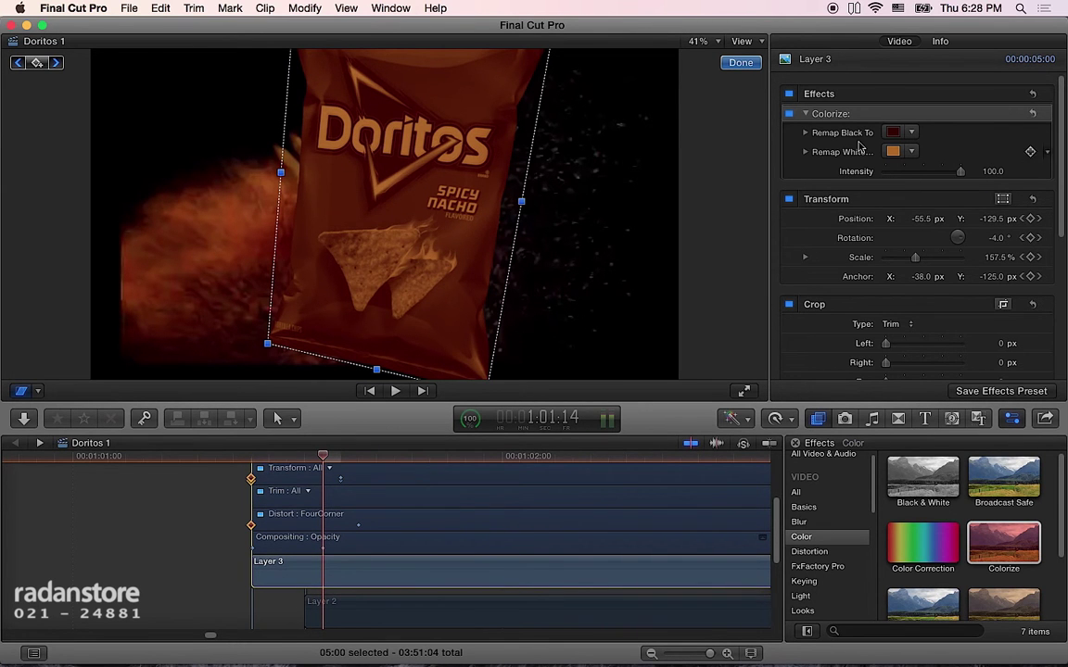
{"action": "left_click", "coordinate": [1030, 172]}
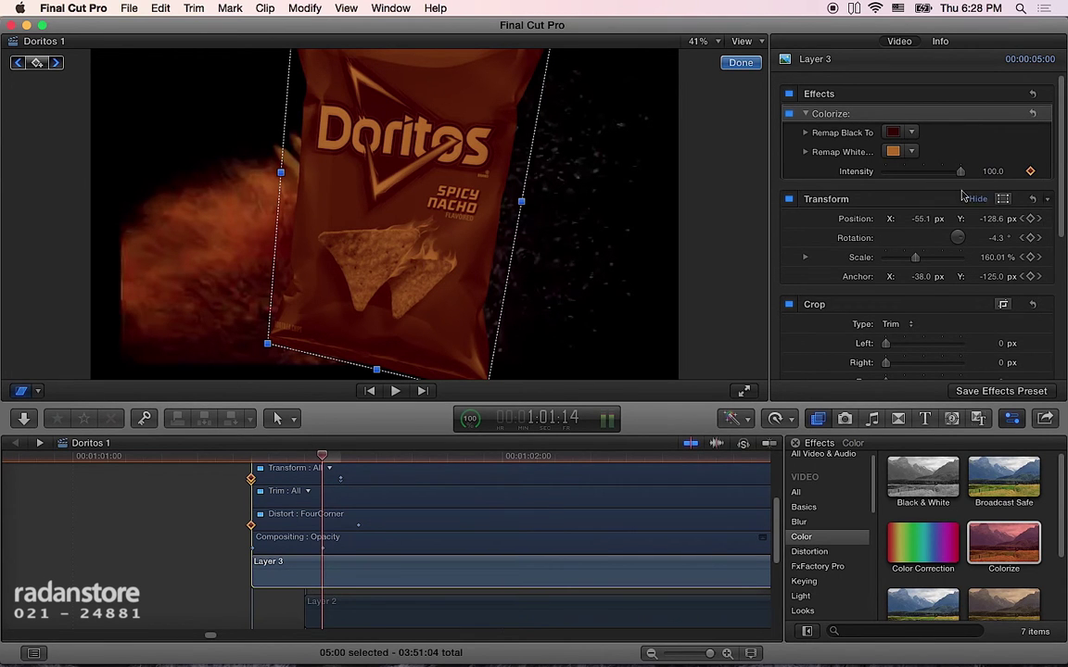
{"action": "mouse_move", "coordinate": [961, 171]}
{"action": "left_mouse_down"}
{"action": "mouse_move", "coordinate": [916, 171]}
{"action": "mouse_move", "coordinate": [885, 189]}
{"action": "left_mouse_up"}
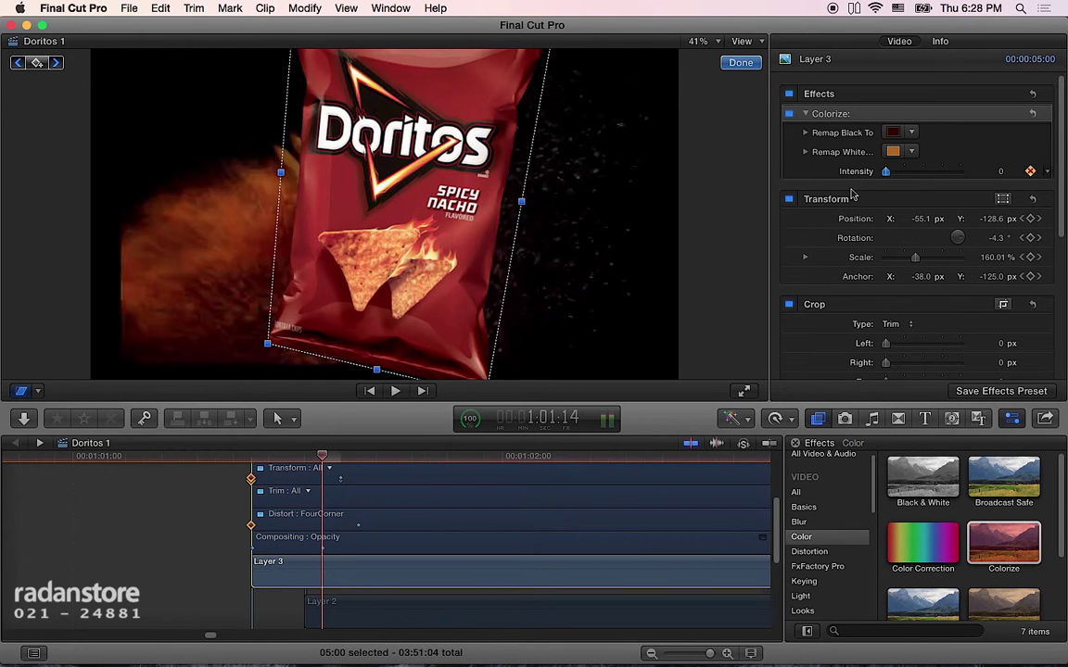
{"action": "left_click_drag", "start_coordinate": [321, 460], "coordinate": [273, 468]}
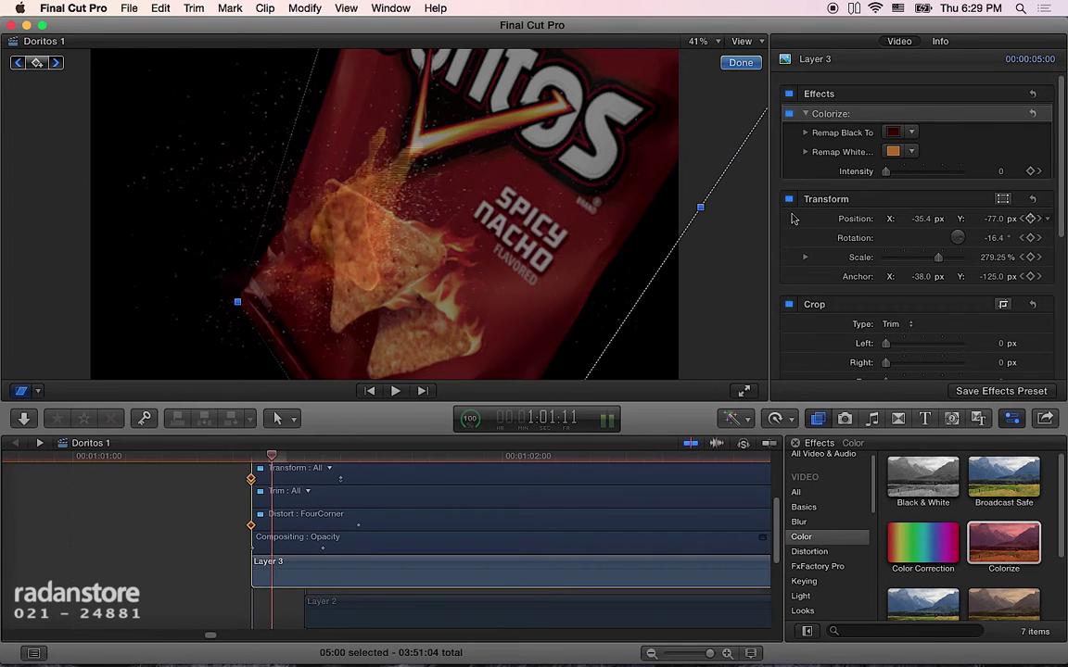
{"action": "left_click_drag", "start_coordinate": [885, 172], "coordinate": [1024, 193]}
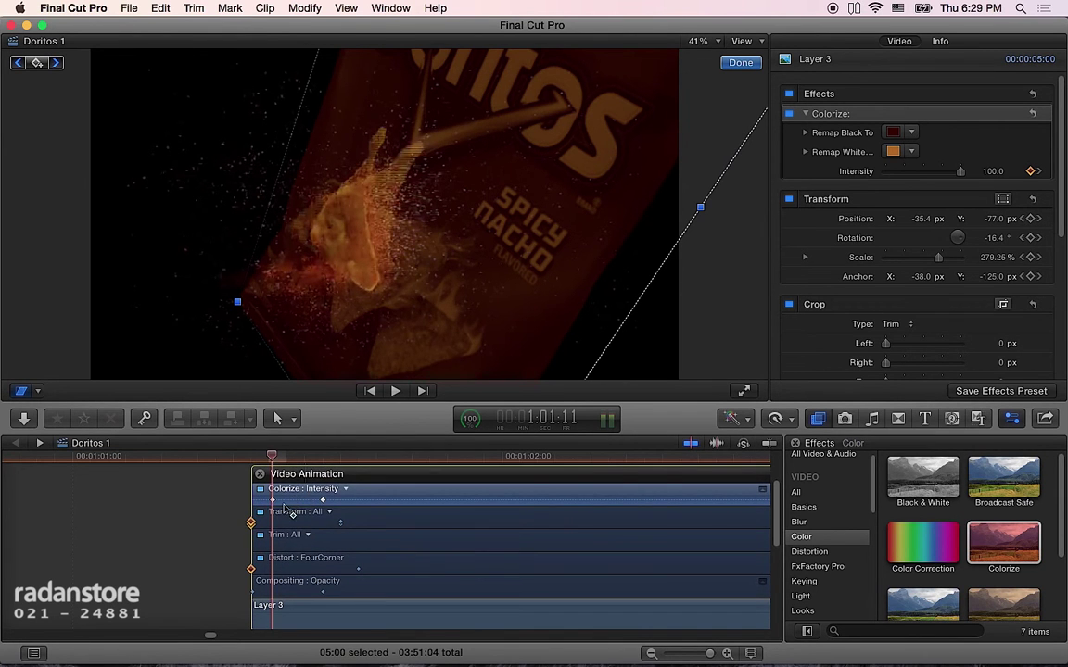
- Drag the 100-intensity Colorize keyframe to Layer 3's first frame at 1:01:09
{"action": "left_click_drag", "start_coordinate": [273, 503], "coordinate": [269, 501]}
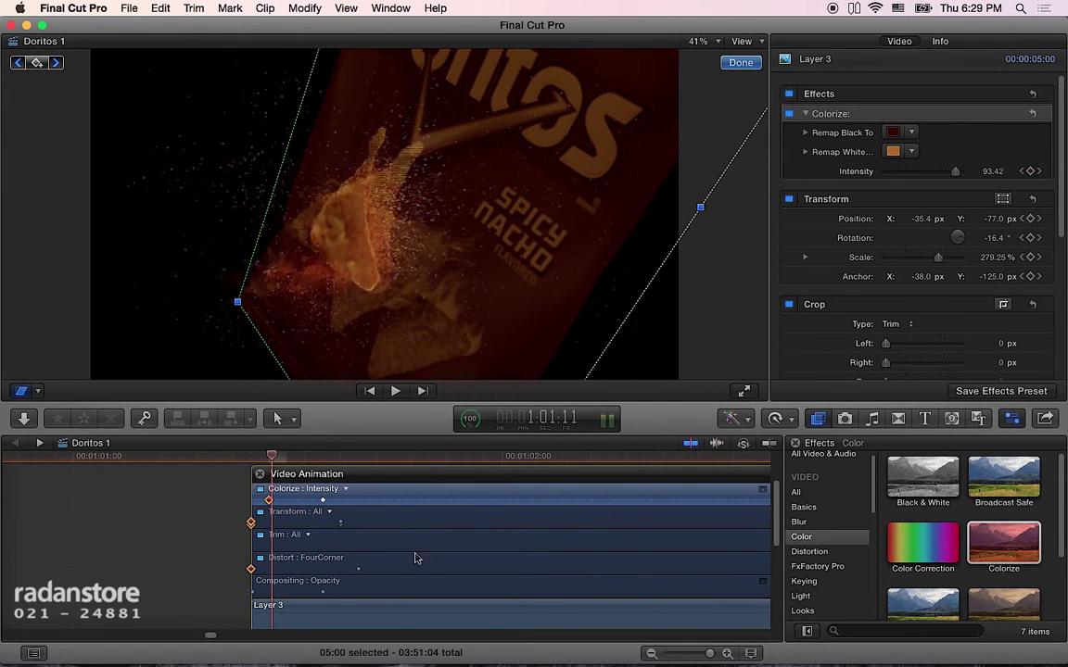
{"action": "key", "text": "super+equal"}
{"action": "left_click_drag", "start_coordinate": [277, 513], "coordinate": [228, 517]}
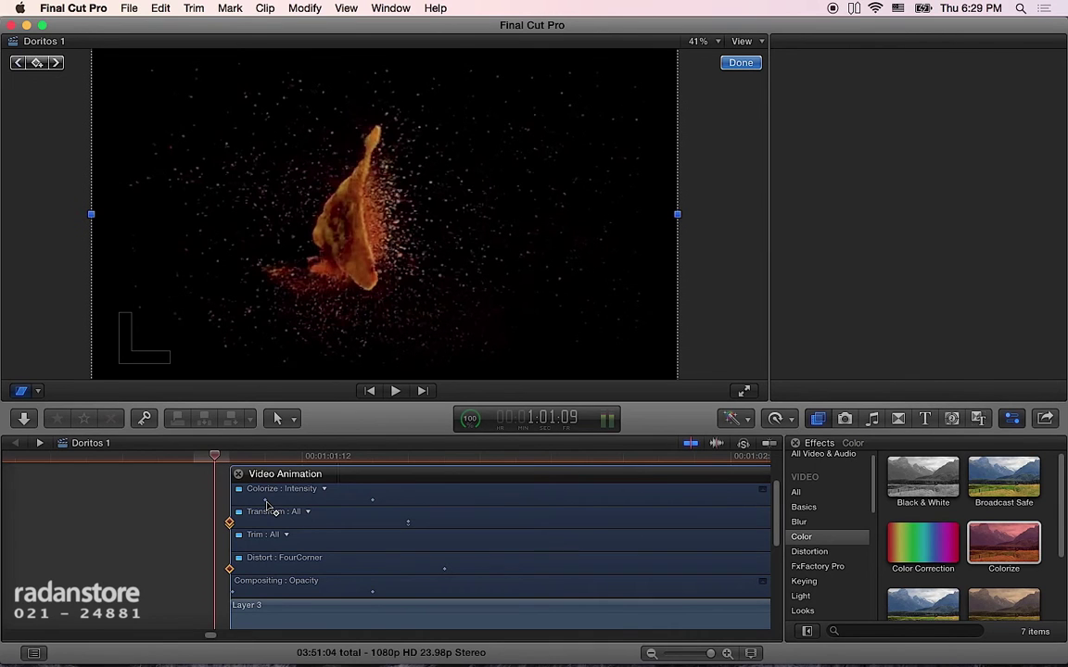
{"action": "left_click_drag", "start_coordinate": [266, 505], "coordinate": [223, 525]}
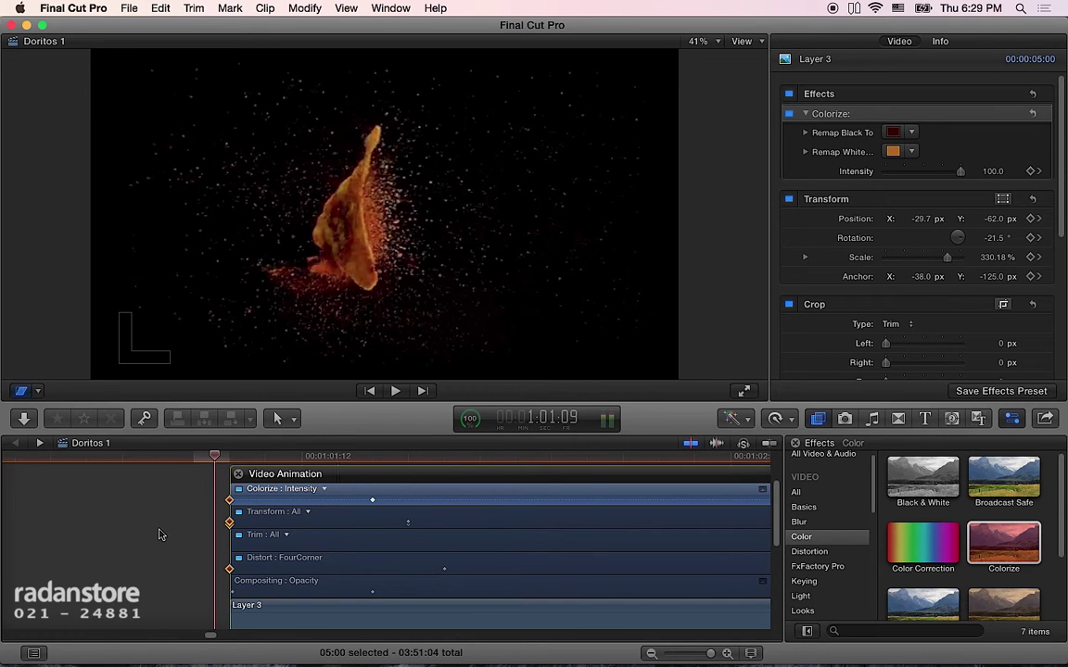
{"action": "key", "text": "super+minus"}
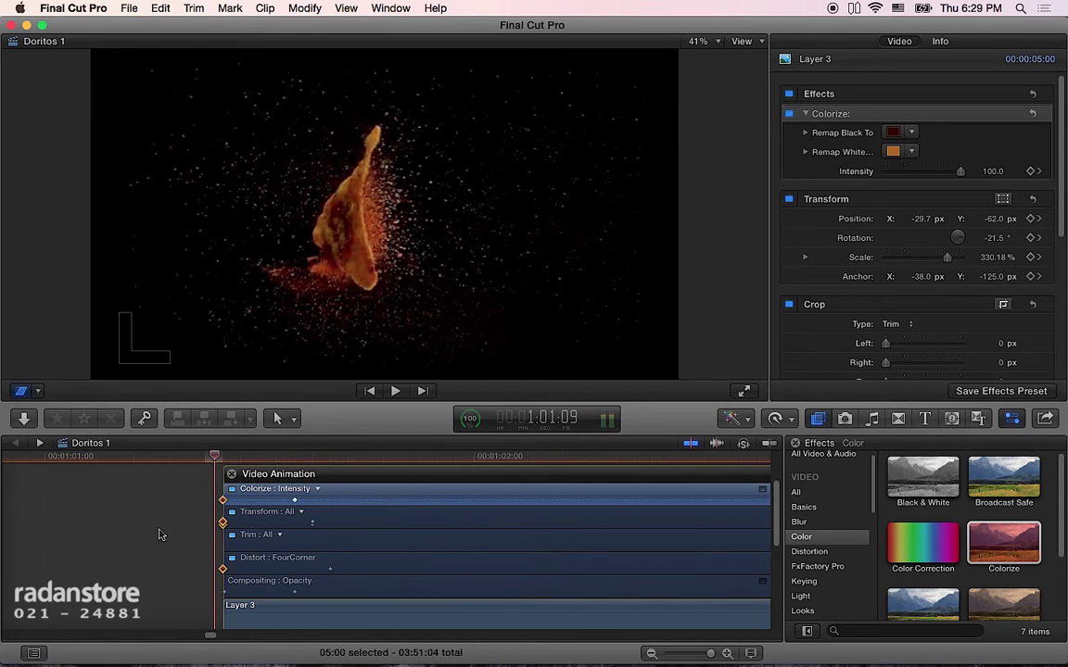
{"action": "key", "text": "super+minus"}
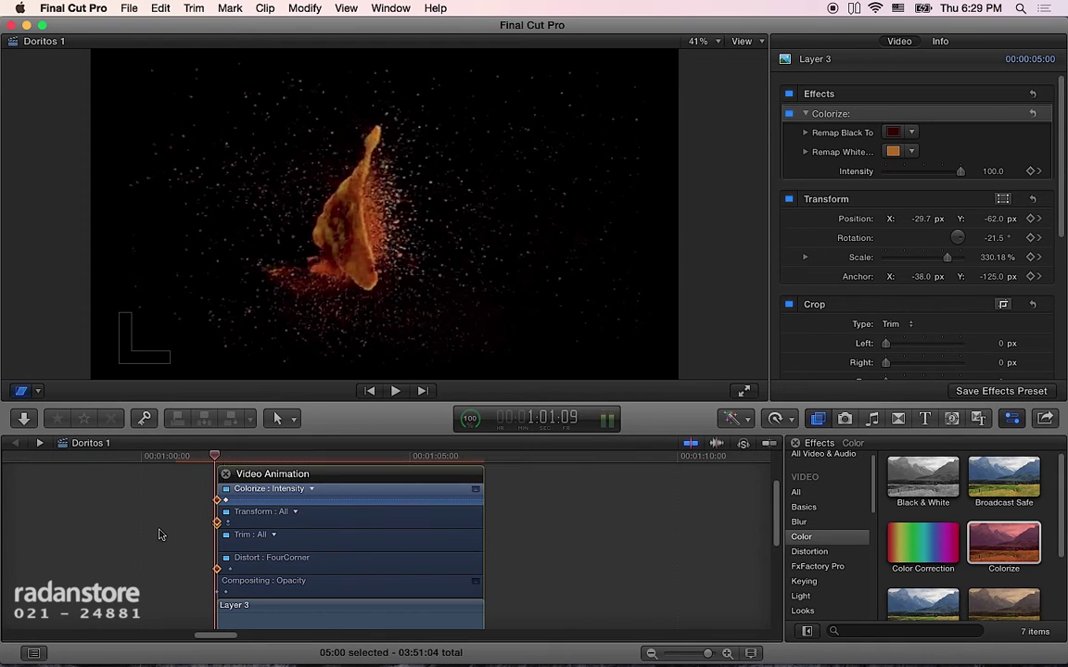
{"action": "scroll", "coordinate": [214, 556], "scroll_direction": "left", "scroll_amount": 5}
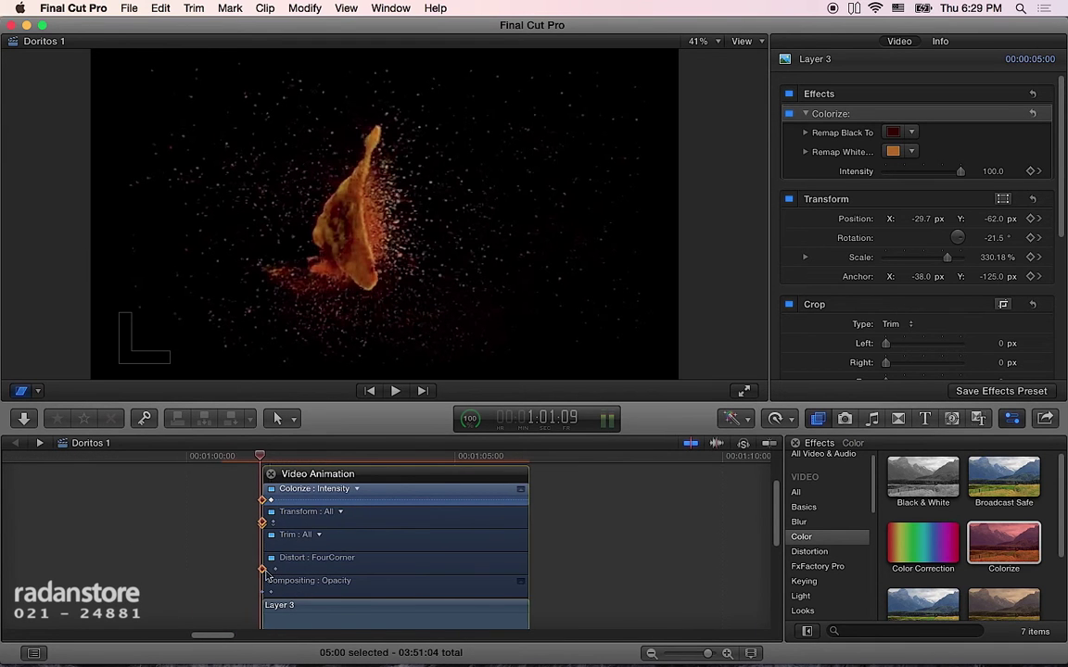
{"action": "scroll", "coordinate": [266, 577], "scroll_direction": "down", "scroll_amount": 3}
{"action": "key", "text": "shift+c"}
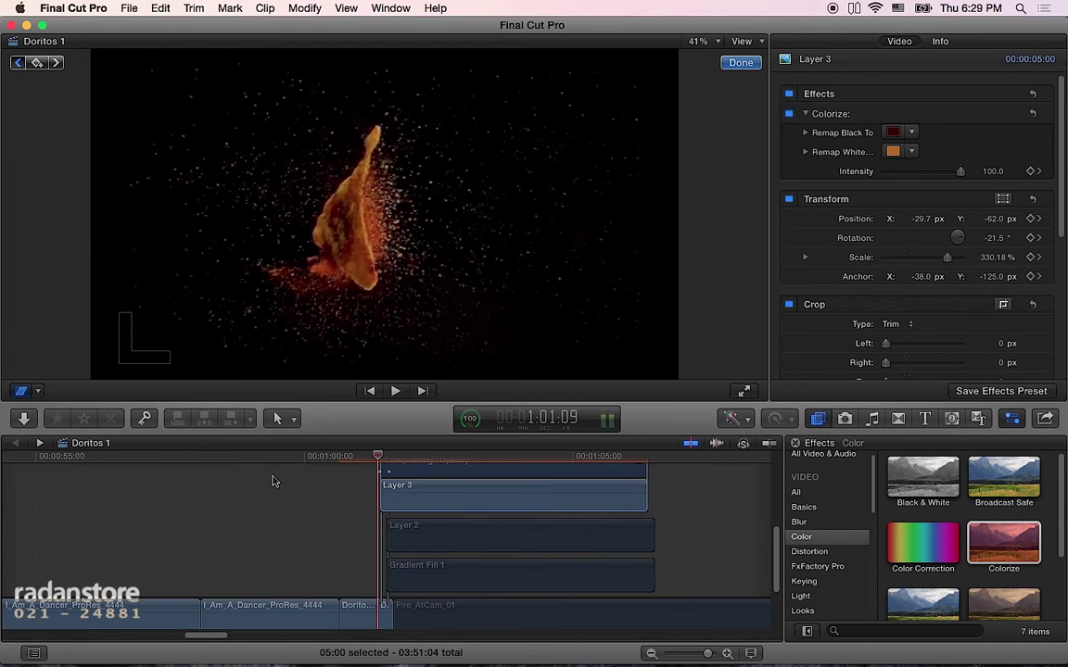
- Leave crop mode and hide the Effects Browser with Cmd+5
{"action": "left_click", "coordinate": [271, 457]}
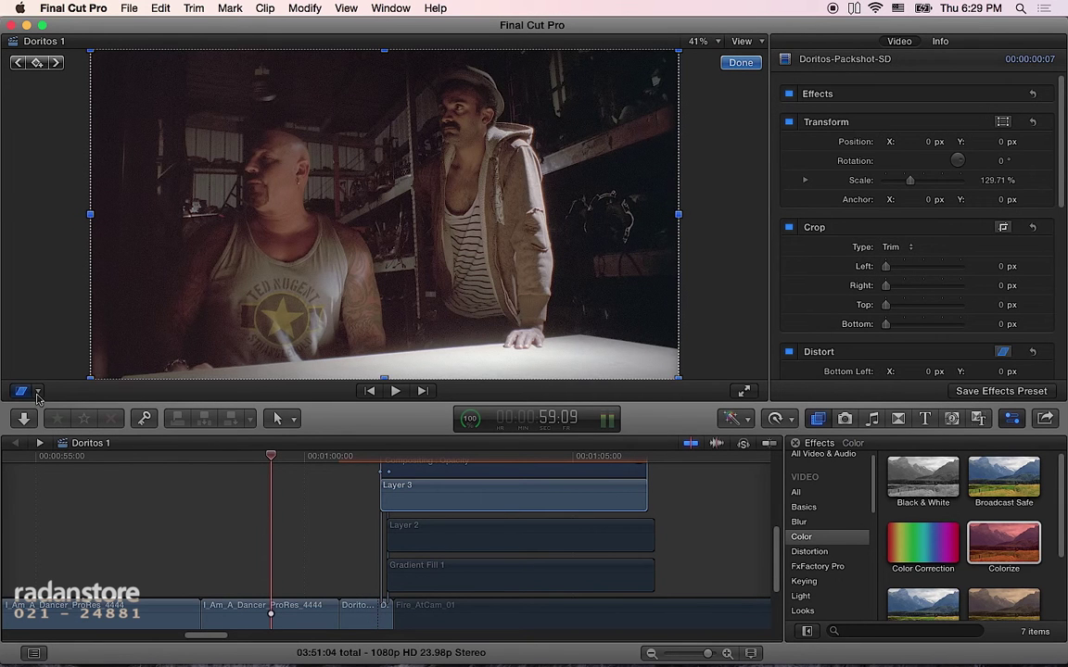
{"action": "left_click", "coordinate": [26, 393]}
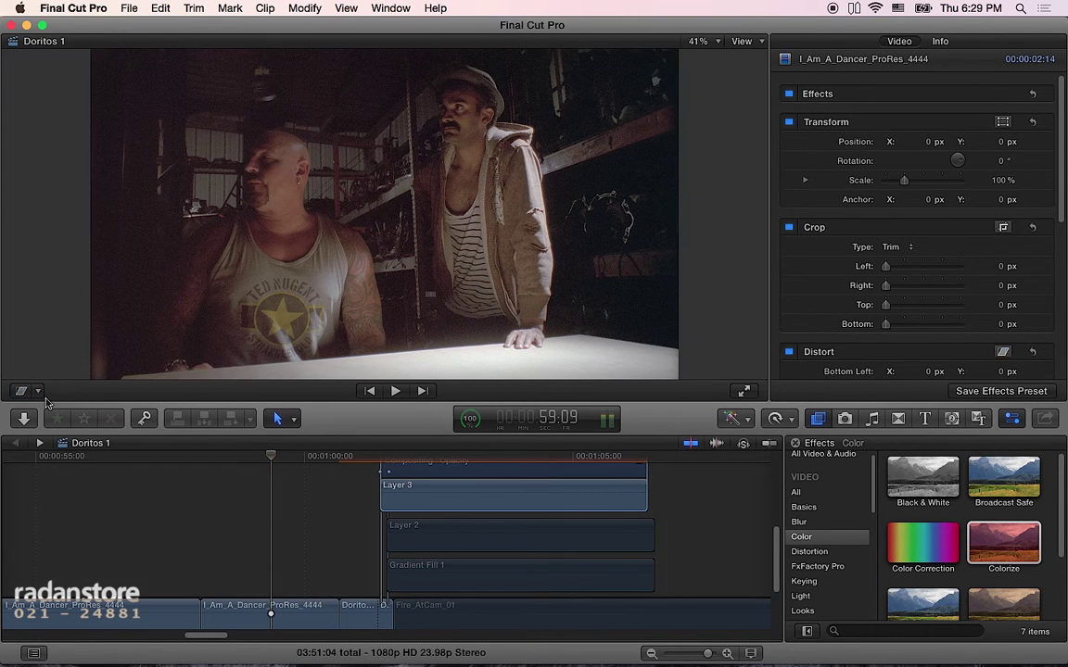
{"action": "left_click", "coordinate": [178, 468]}
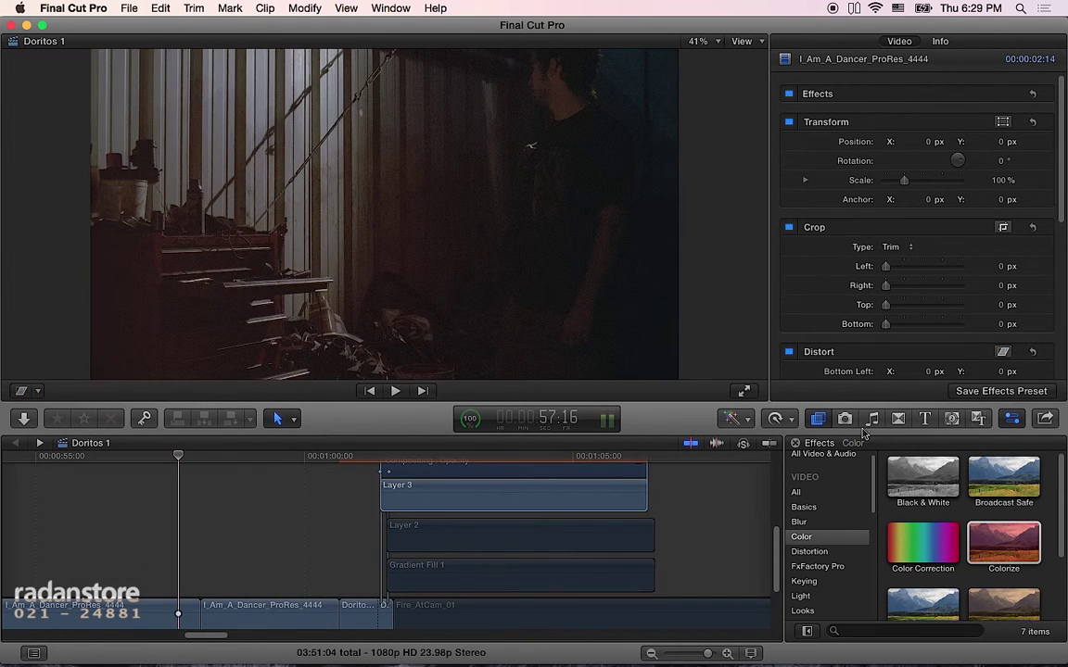
{"action": "key", "text": "super+5"}
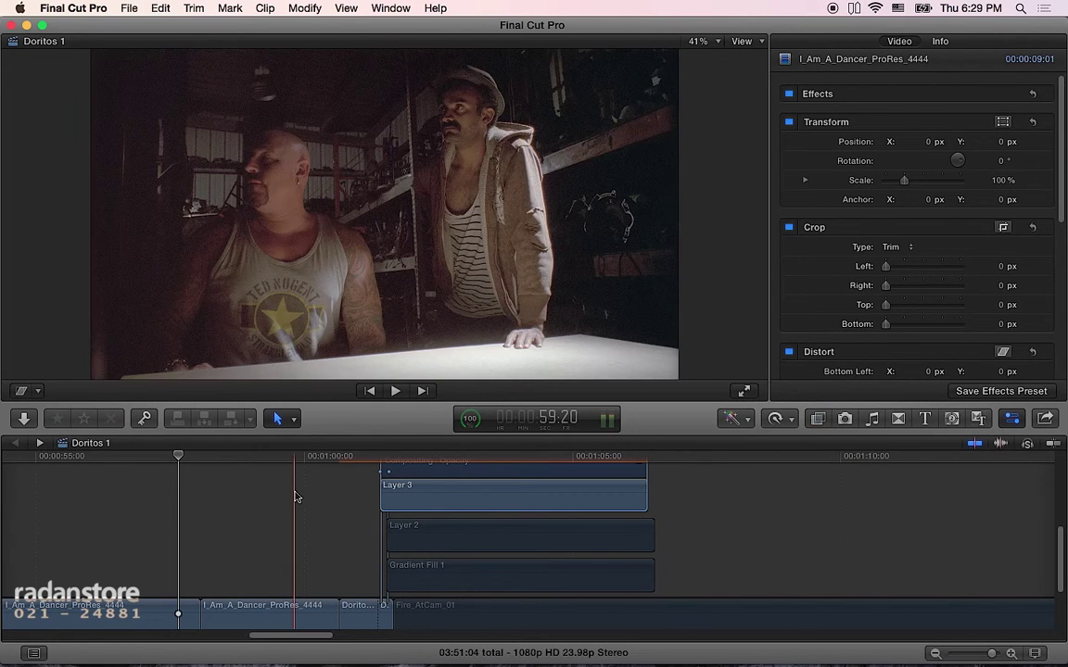
- Play the edit from before the dark shed scene and stop on the Doritos packshot
{"action": "left_click", "coordinate": [92, 470]}
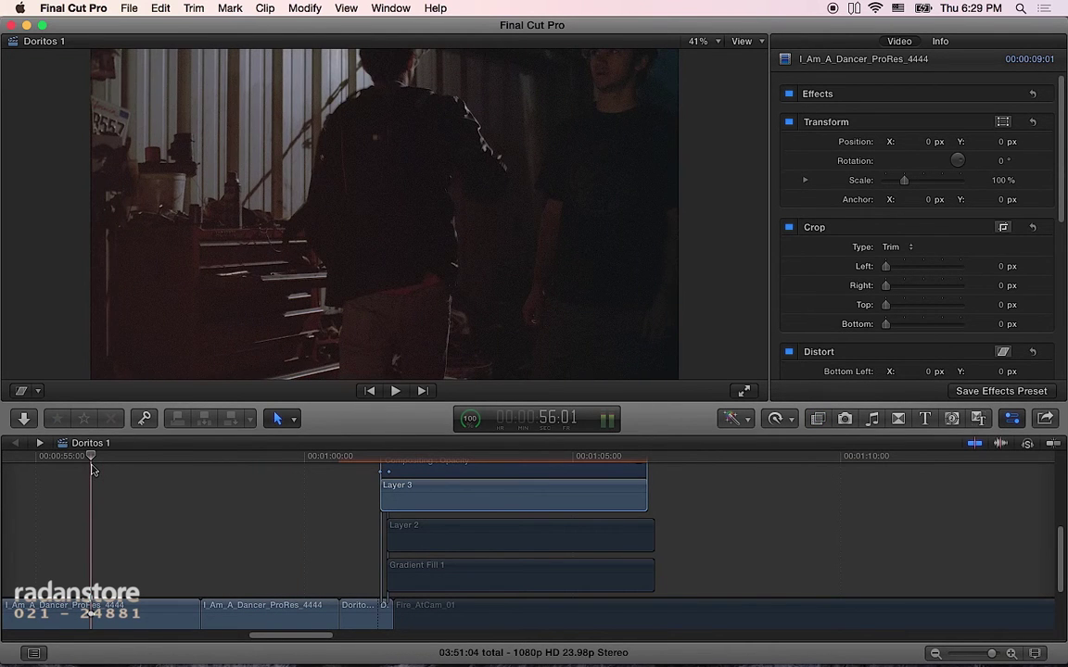
{"action": "key", "text": "space"}
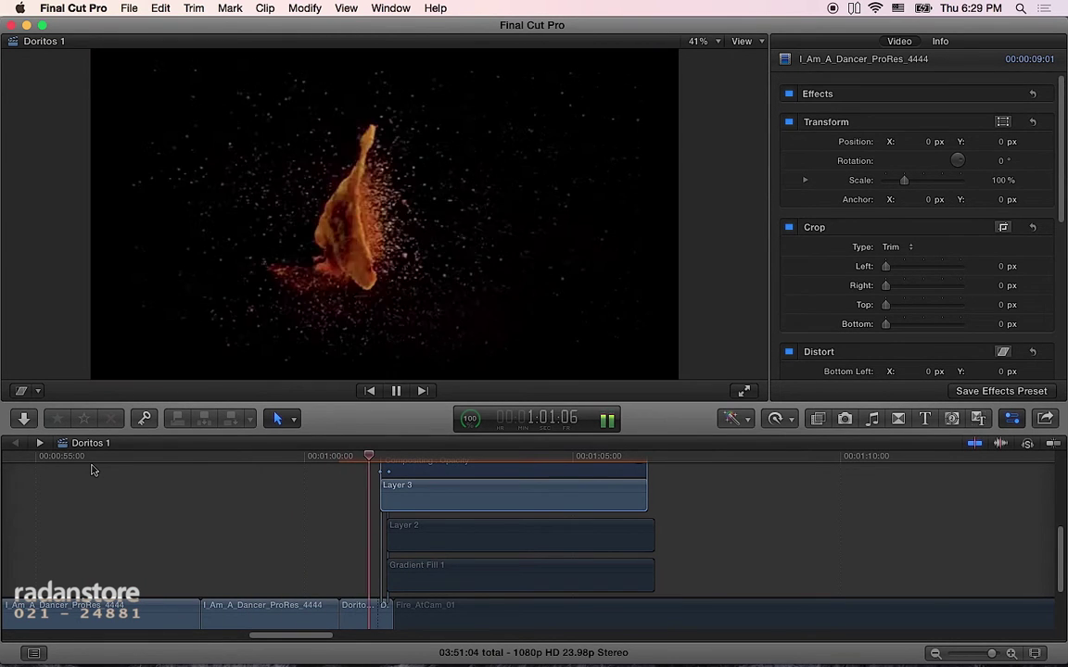
{"action": "key", "text": "space"}
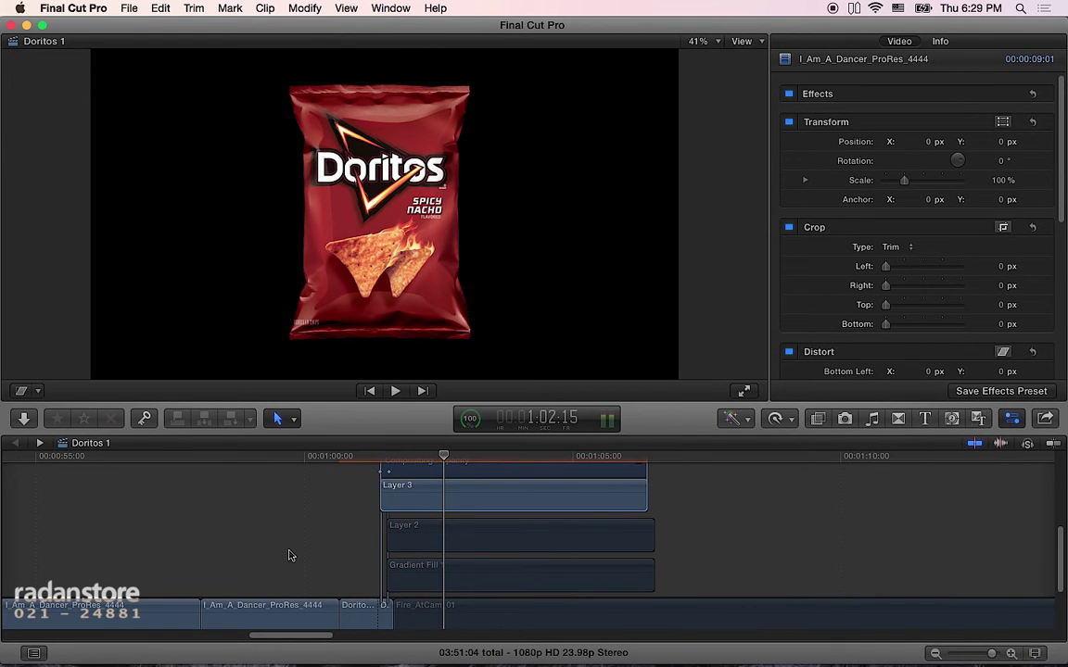
{"action": "key", "text": "ctrl+v"}
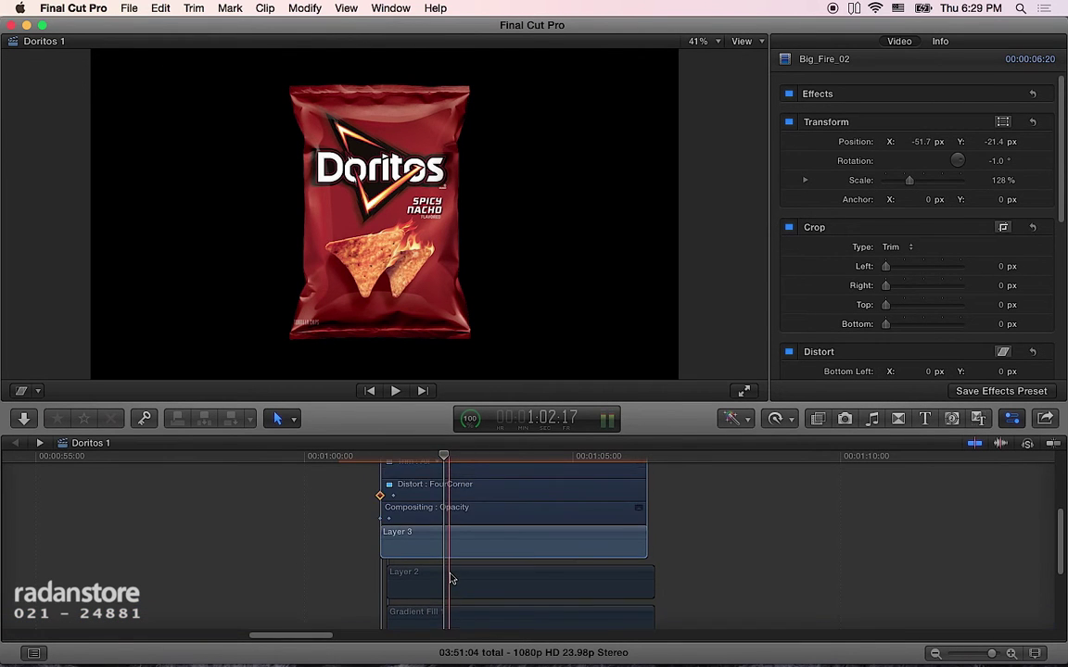
- Select the Big_Fire_02 clip, then the Layer 2 bag clip in the timeline
{"action": "scroll", "coordinate": [452, 579], "scroll_direction": "up", "scroll_amount": 2}
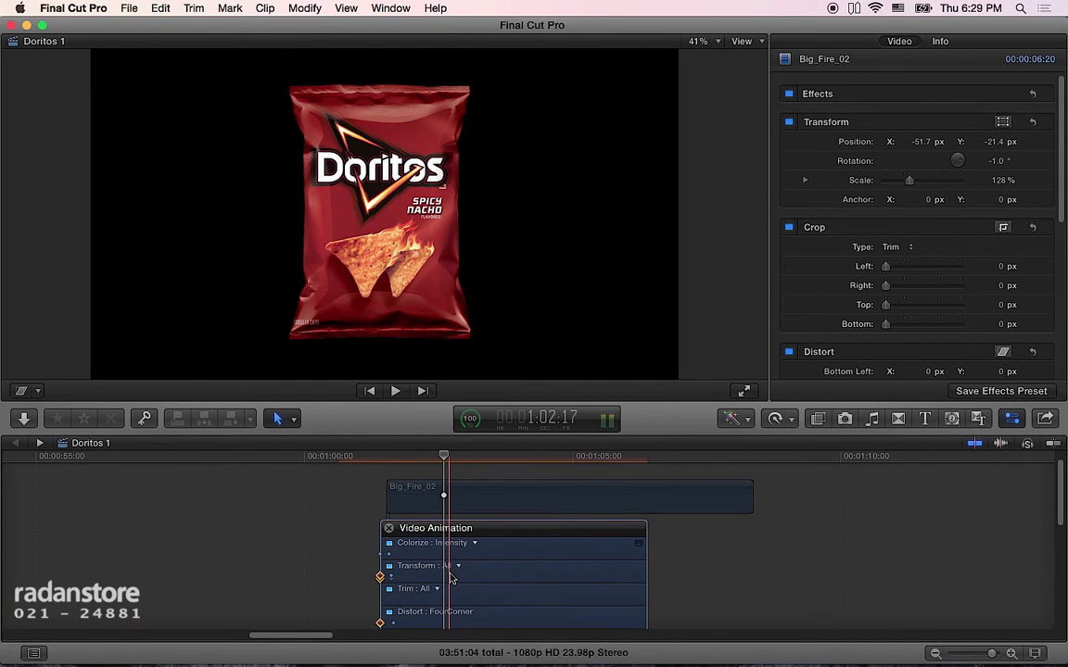
{"action": "left_click", "coordinate": [480, 505]}
{"action": "scroll", "coordinate": [459, 553], "scroll_direction": "down", "scroll_amount": 4}
{"action": "scroll", "coordinate": [461, 554], "scroll_direction": "down", "scroll_amount": 2}
{"action": "scroll", "coordinate": [463, 553], "scroll_direction": "down", "scroll_amount": 3}
{"action": "scroll", "coordinate": [462, 552], "scroll_direction": "down", "scroll_amount": 3}
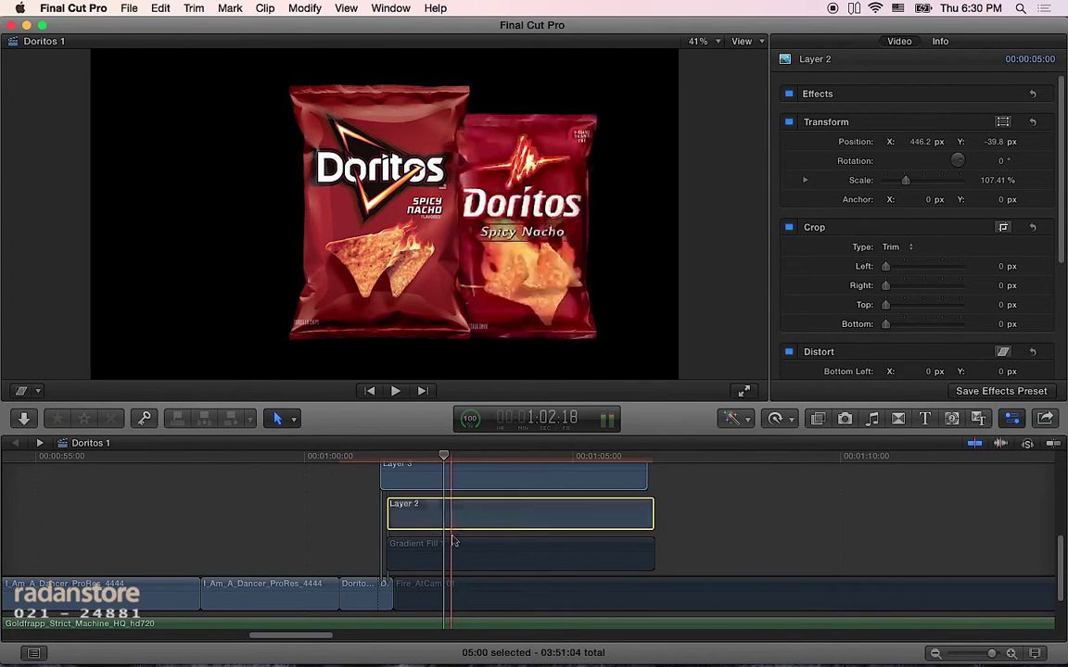
{"action": "left_click", "coordinate": [453, 559]}
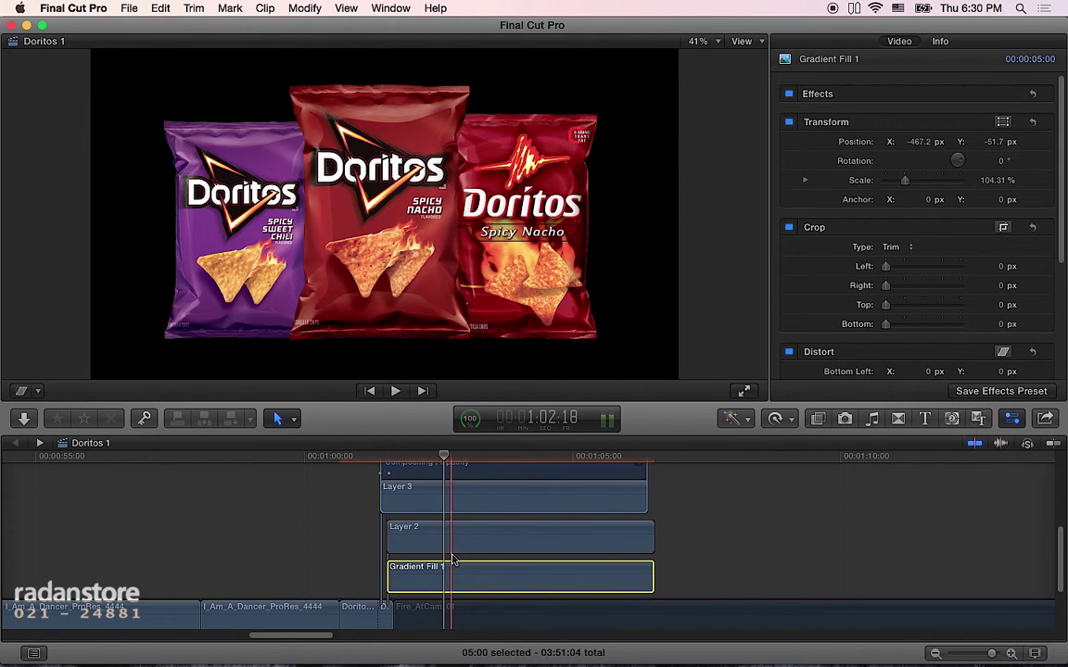
- Show Fire_AtCam's keyframe animation lanes and select the Big_Fire_02 flame clip above
{"action": "scroll", "coordinate": [453, 559], "scroll_direction": "down", "scroll_amount": 2}
{"action": "left_click", "coordinate": [455, 568]}
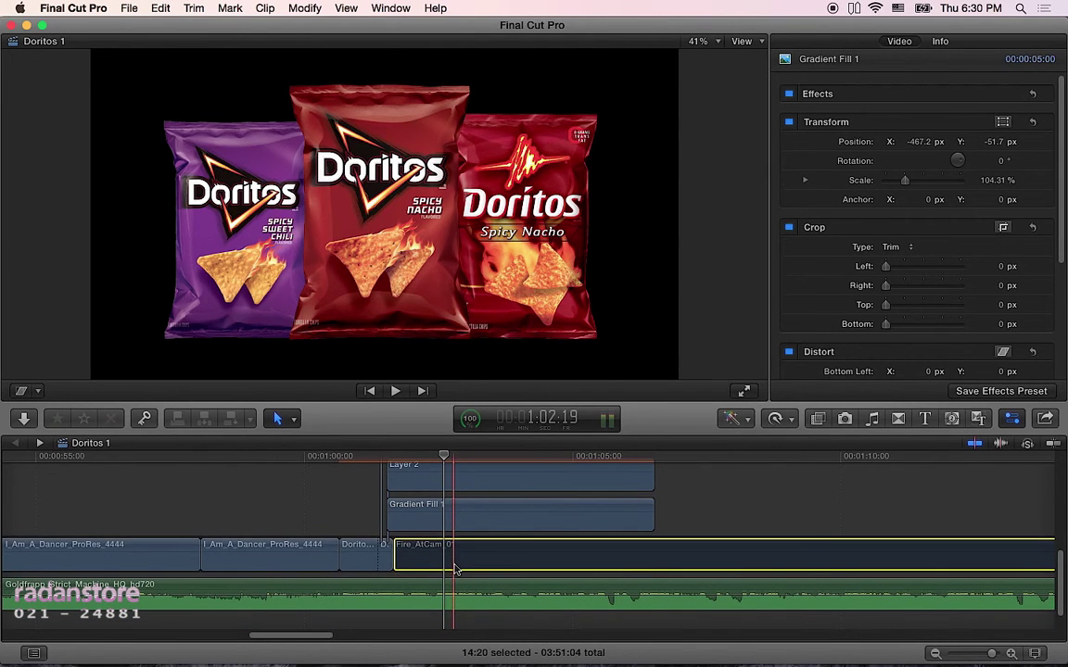
{"action": "key", "text": "ctrl+v"}
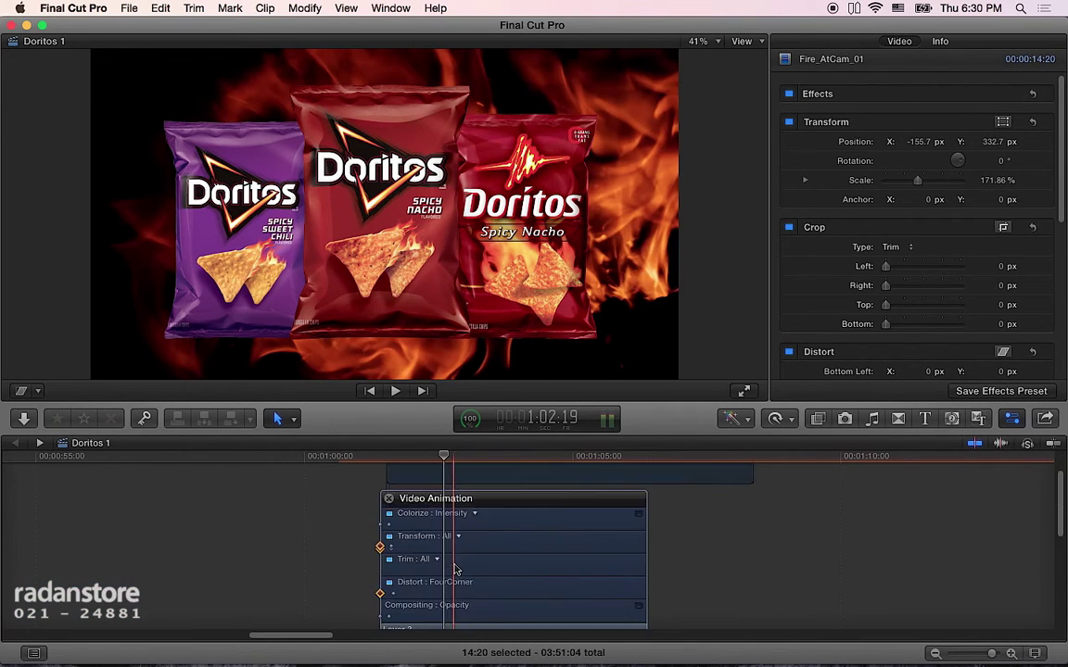
{"action": "left_click", "coordinate": [442, 475]}
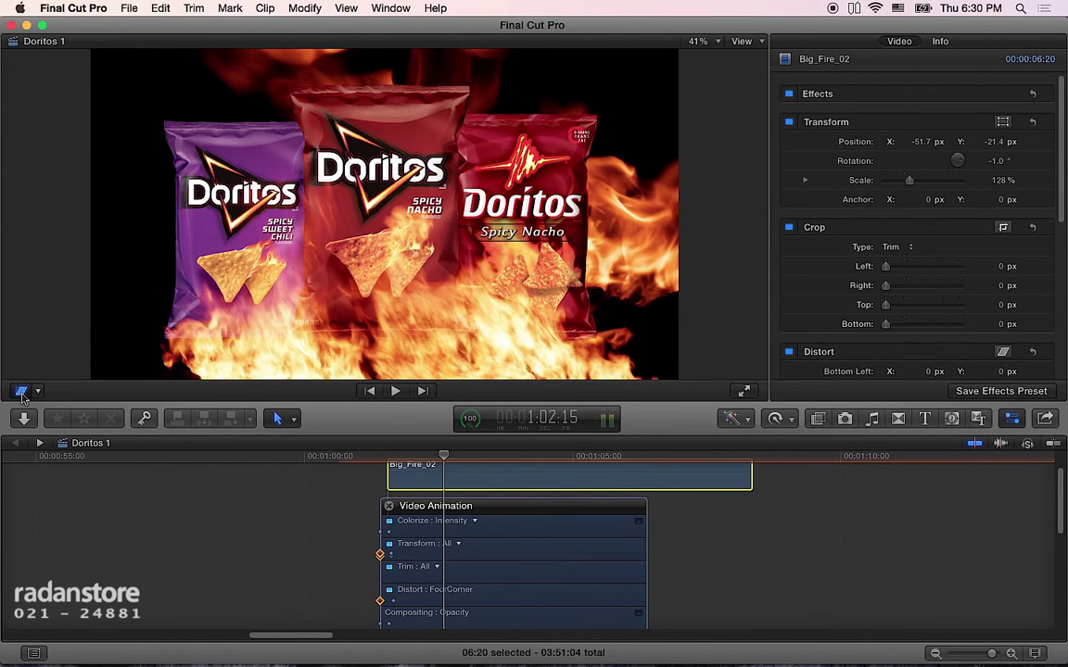
- Move Big_Fire_02 to -83.4, 157.5 px and scale it to 173.29% with on-screen Transform
{"action": "left_click", "coordinate": [39, 392]}
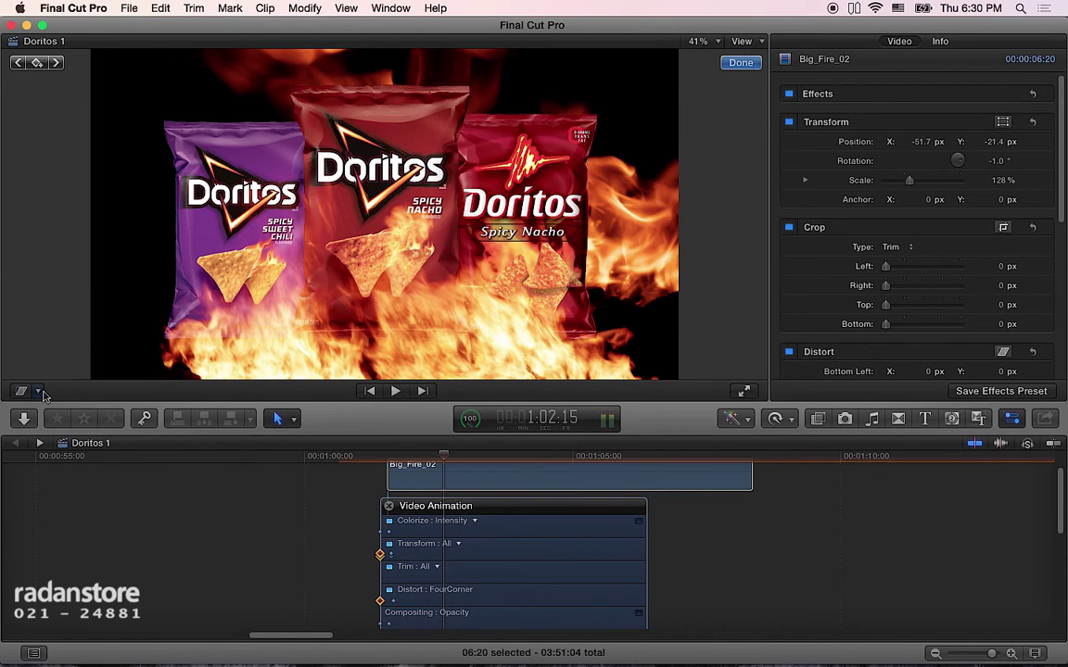
{"action": "left_click", "coordinate": [39, 392]}
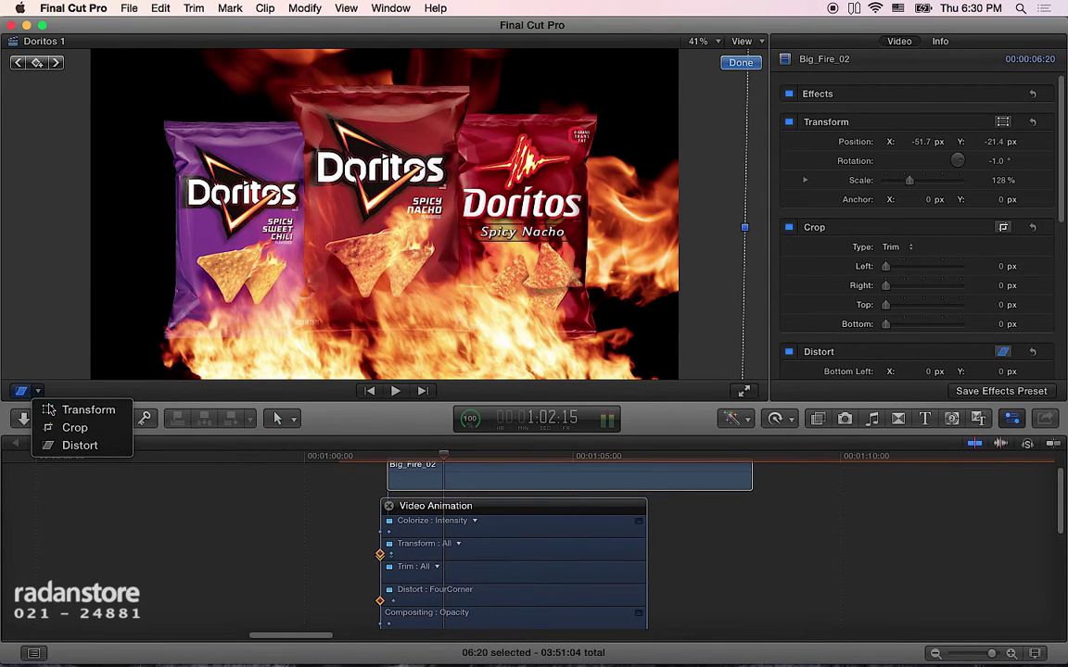
{"action": "left_click", "coordinate": [79, 409]}
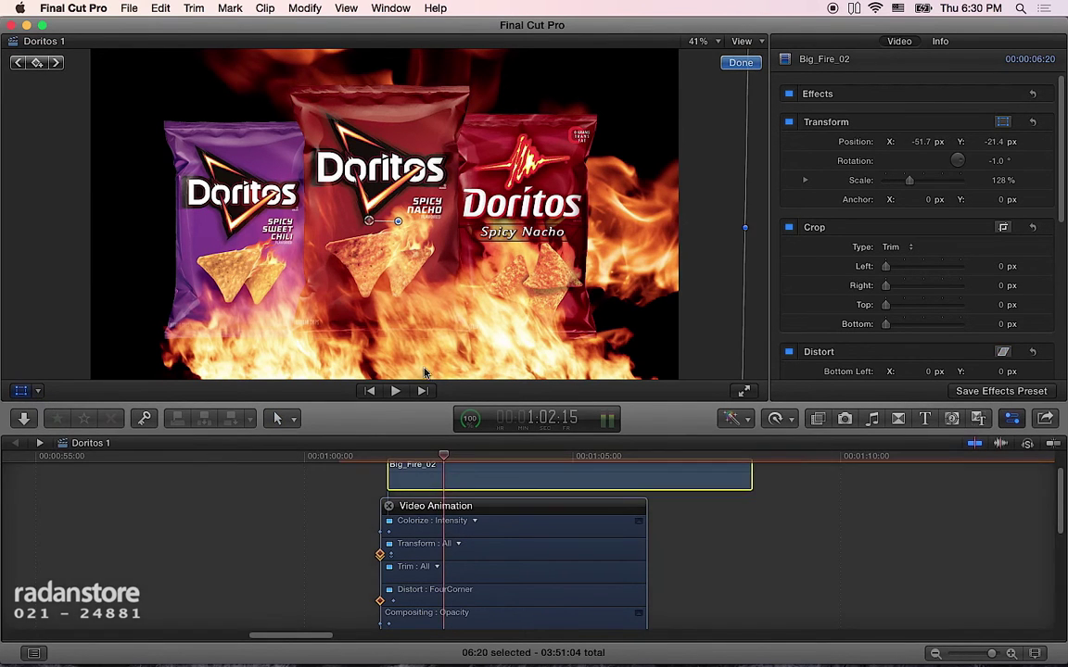
{"action": "left_click_drag", "start_coordinate": [424, 365], "coordinate": [401, 317]}
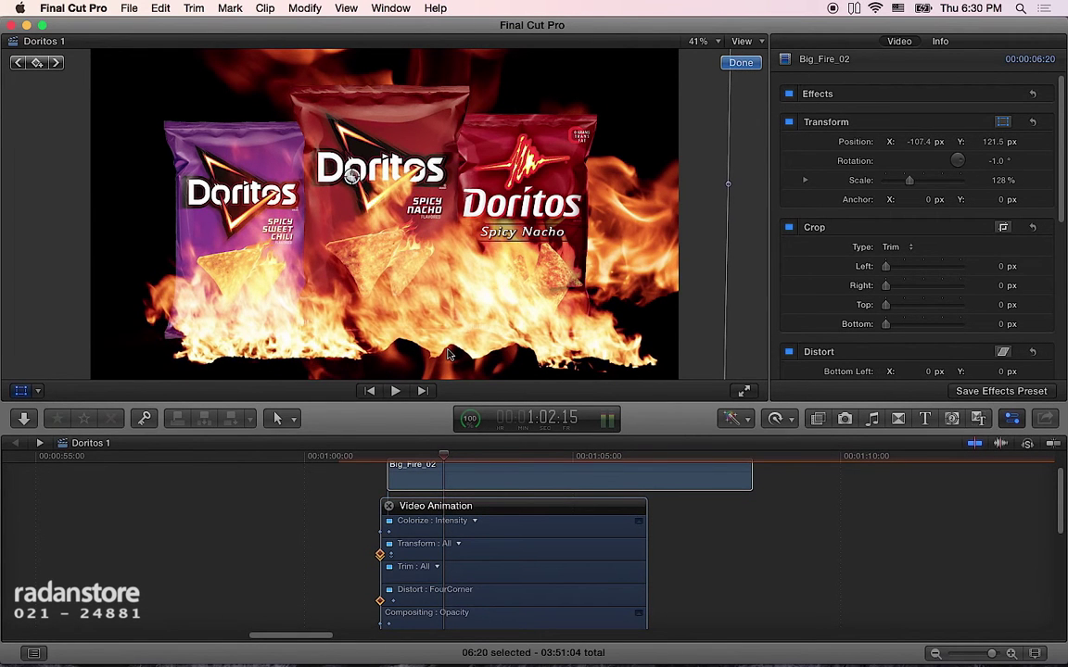
{"action": "key", "text": "super+minus"}
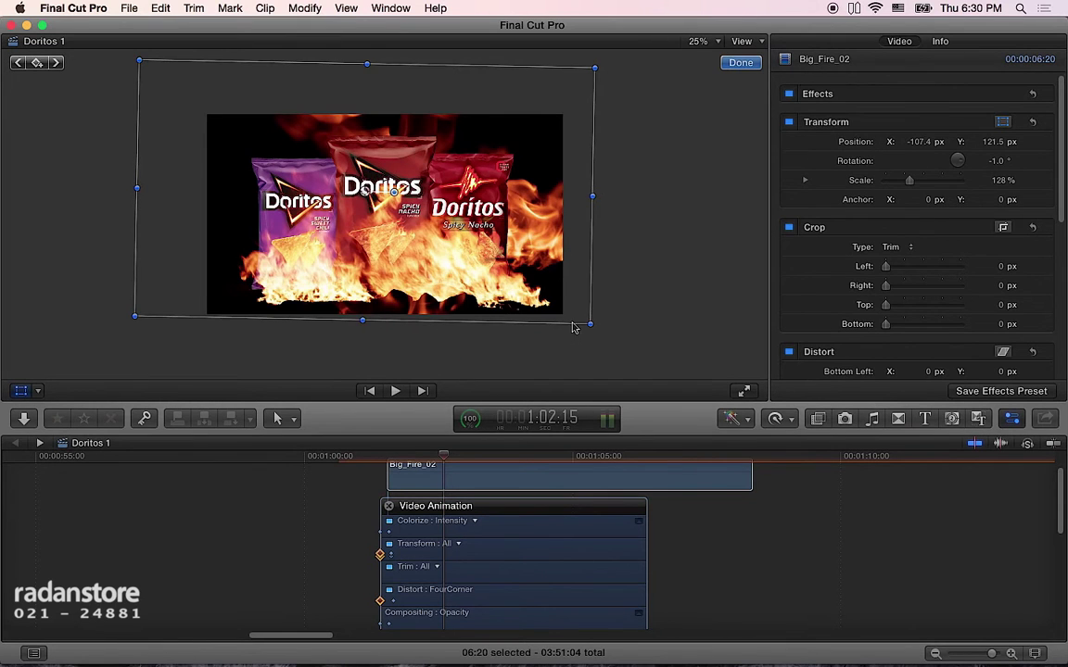
{"action": "mouse_move", "coordinate": [586, 326]}
{"action": "left_mouse_down"}
{"action": "mouse_move", "coordinate": [633, 371]}
{"action": "mouse_move", "coordinate": [579, 315]}
{"action": "left_mouse_up"}
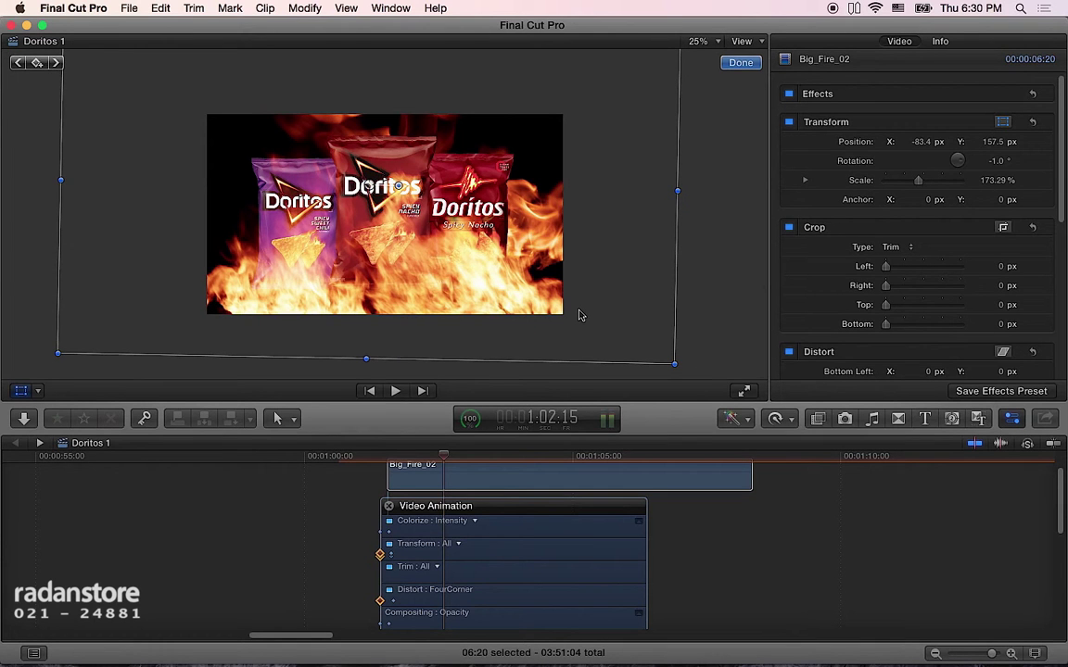
{"action": "left_click", "coordinate": [740, 63]}
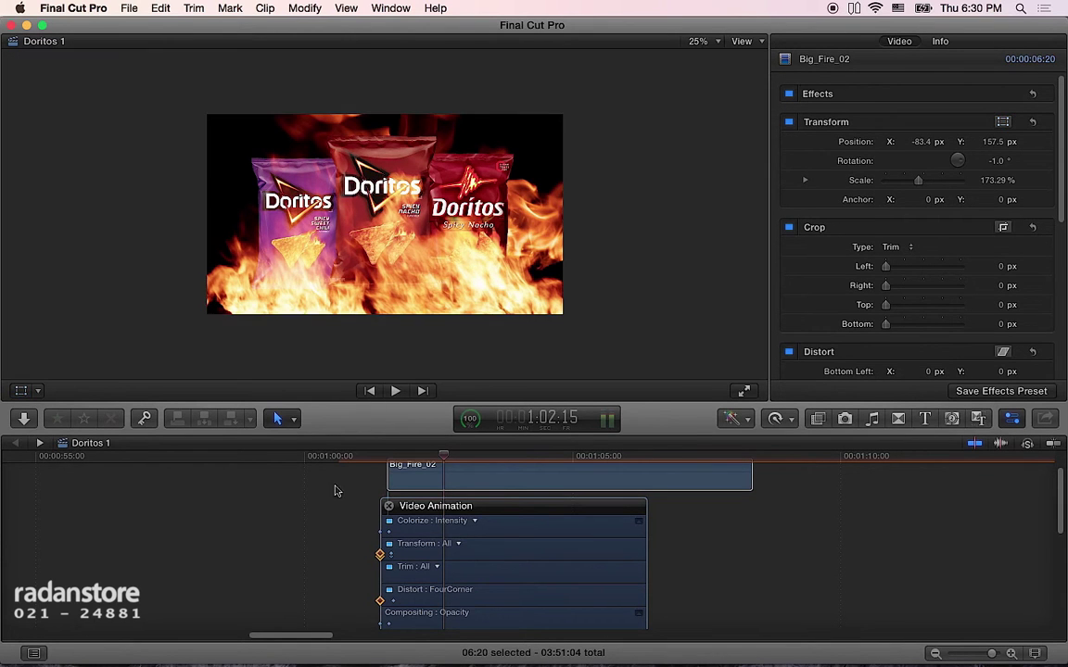
- Play from an earlier shot and make the viewer taller to fit the image
{"action": "left_click", "coordinate": [239, 457]}
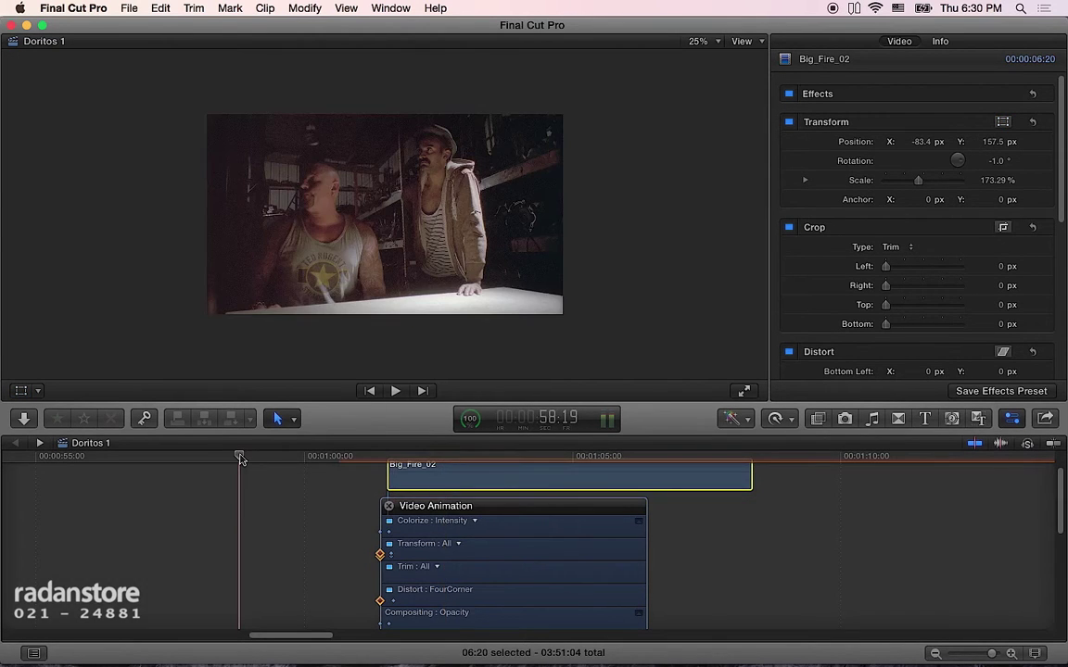
{"action": "left_click", "coordinate": [189, 464]}
{"action": "key", "text": "shift+z"}
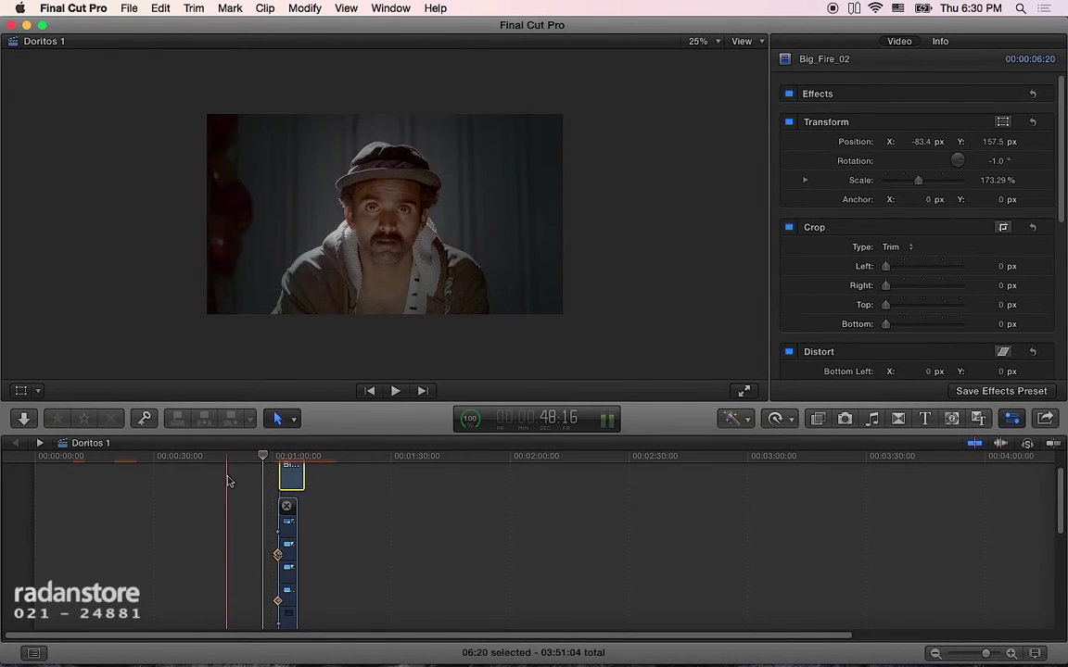
{"action": "key", "text": "super+equal"}
{"action": "key", "text": "super+equal"}
{"action": "key", "text": "super+equal"}
{"action": "key", "text": "space"}
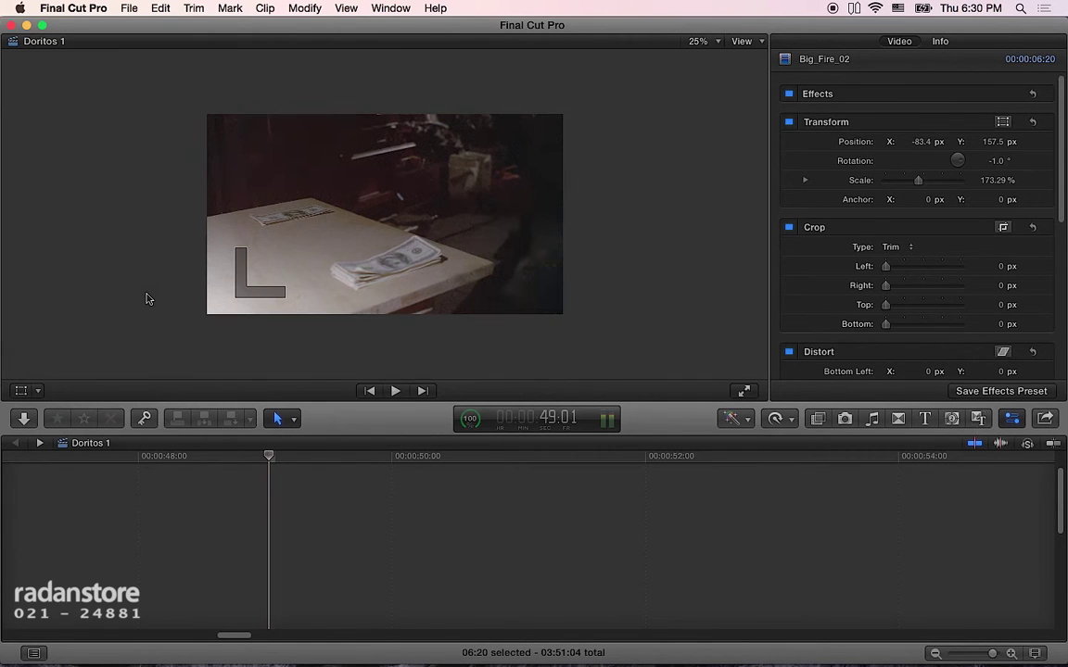
{"action": "key", "text": "shift+z"}
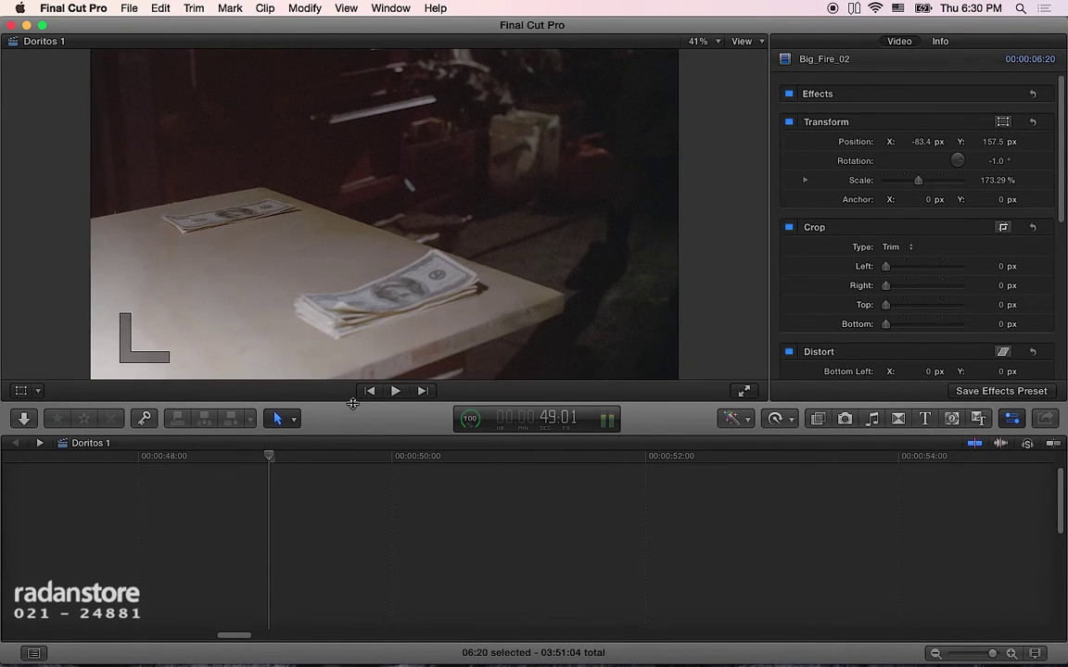
{"action": "left_click_drag", "start_coordinate": [359, 431], "coordinate": [359, 462]}
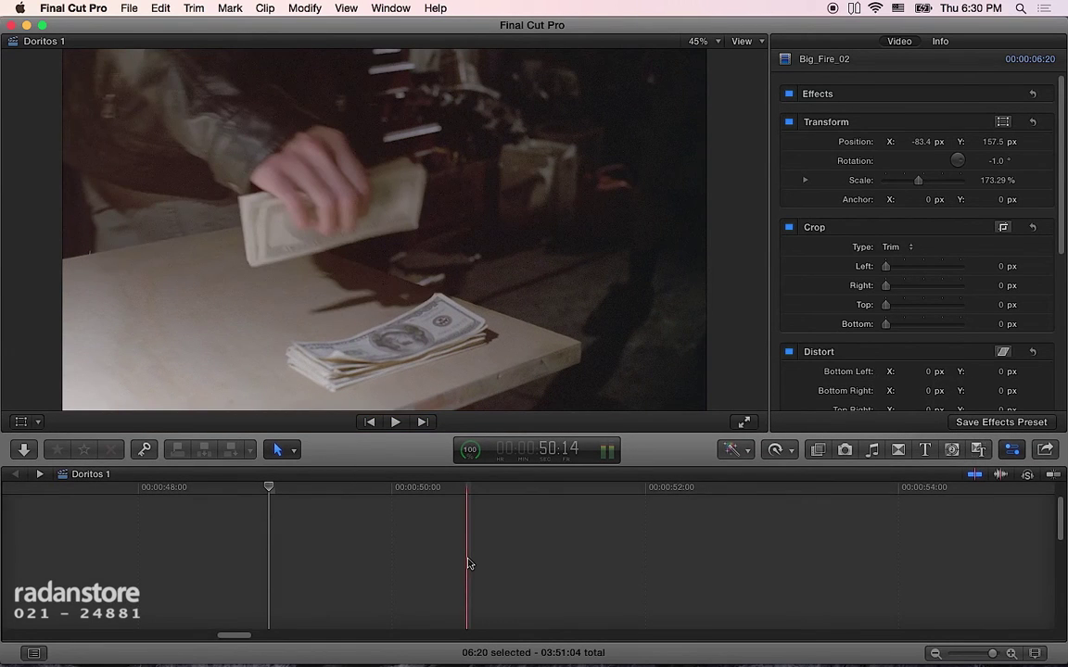
{"action": "scroll", "coordinate": [468, 565], "scroll_direction": "down", "scroll_amount": 3}
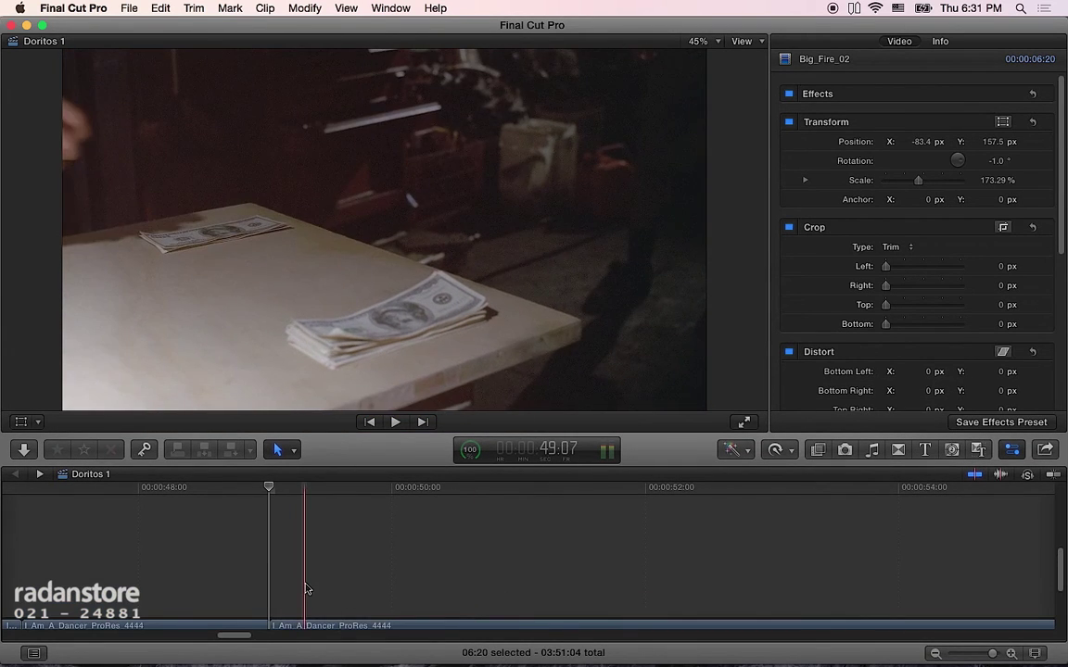
- Hide the fire clip's animation lanes and play through the Doritos fire composite to review it
{"action": "key", "text": "super+minus"}
{"action": "key", "text": "super+minus"}
{"action": "key", "text": "super+minus"}
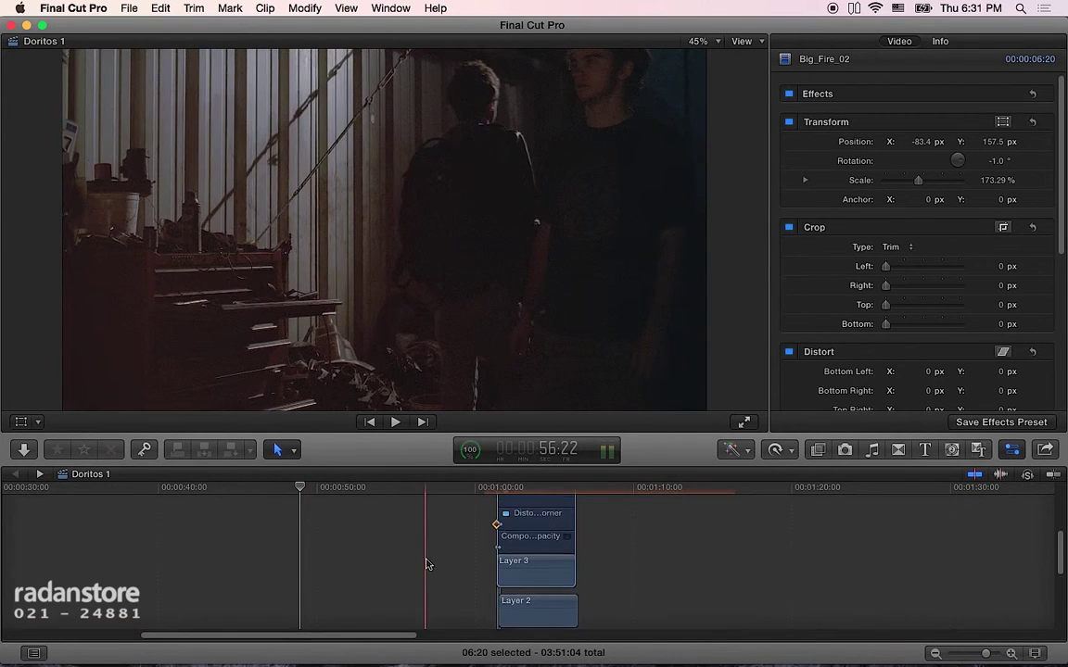
{"action": "key", "text": "ctrl+v"}
{"action": "scroll", "coordinate": [455, 617], "scroll_direction": "down", "scroll_amount": 5}
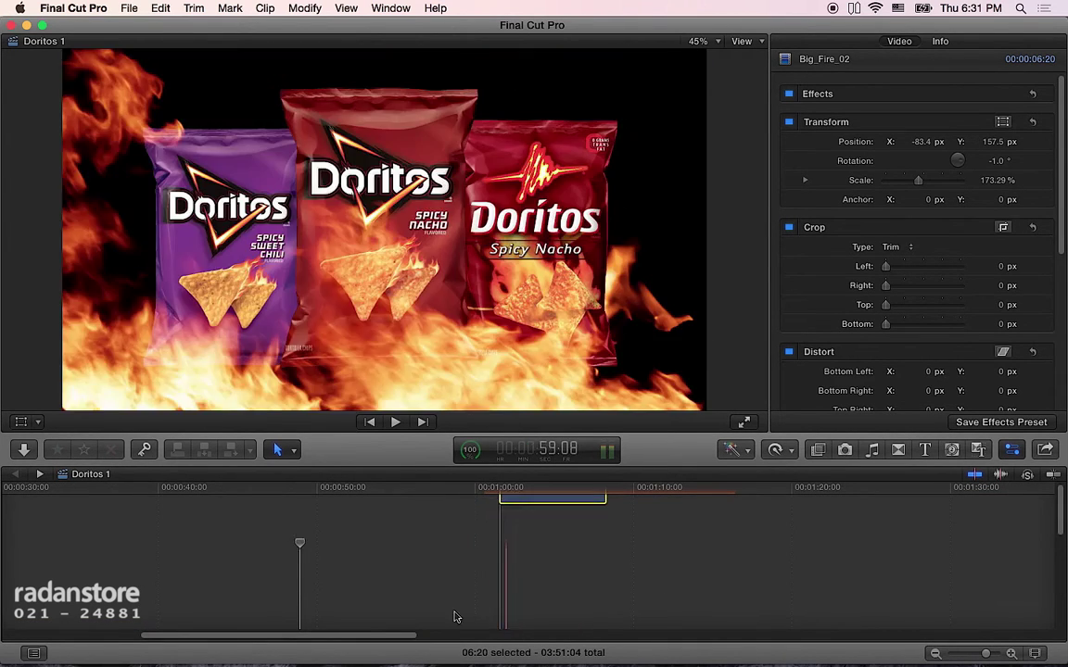
{"action": "scroll", "coordinate": [374, 584], "scroll_direction": "up", "scroll_amount": 4}
{"action": "scroll", "coordinate": [375, 584], "scroll_direction": "down", "scroll_amount": 2}
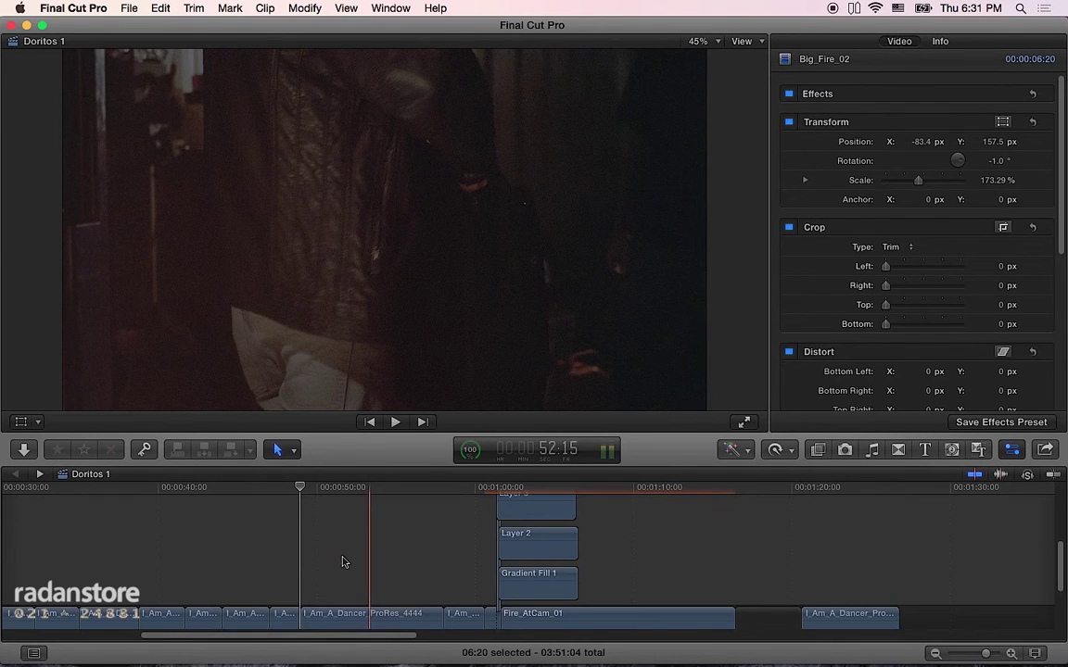
{"action": "left_click", "coordinate": [344, 545]}
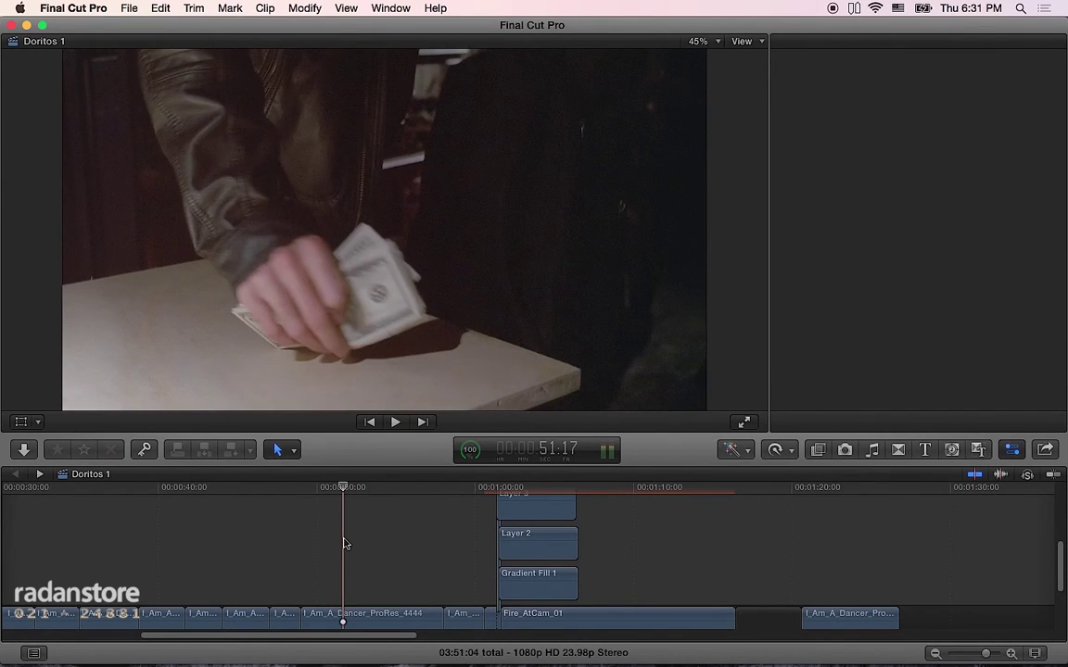
{"action": "key", "text": "space"}
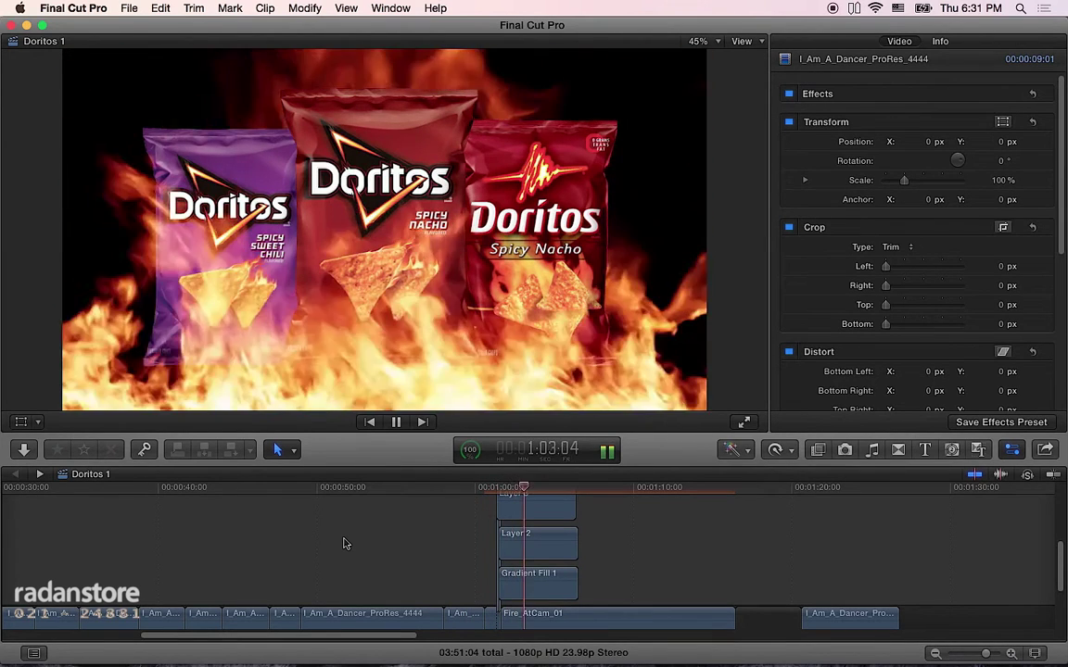
{"action": "key", "text": "space"}
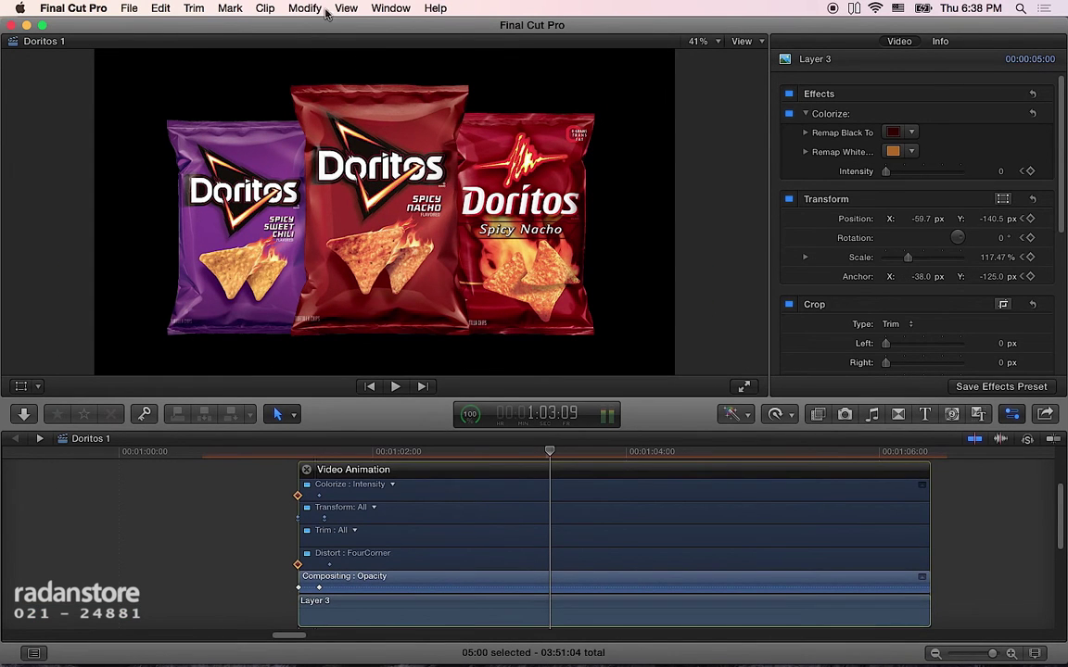
- Enlarge the Colorize: Intensity lane and expand Layer 3's Compositing: Opacity lane
{"action": "left_click", "coordinate": [265, 8]}
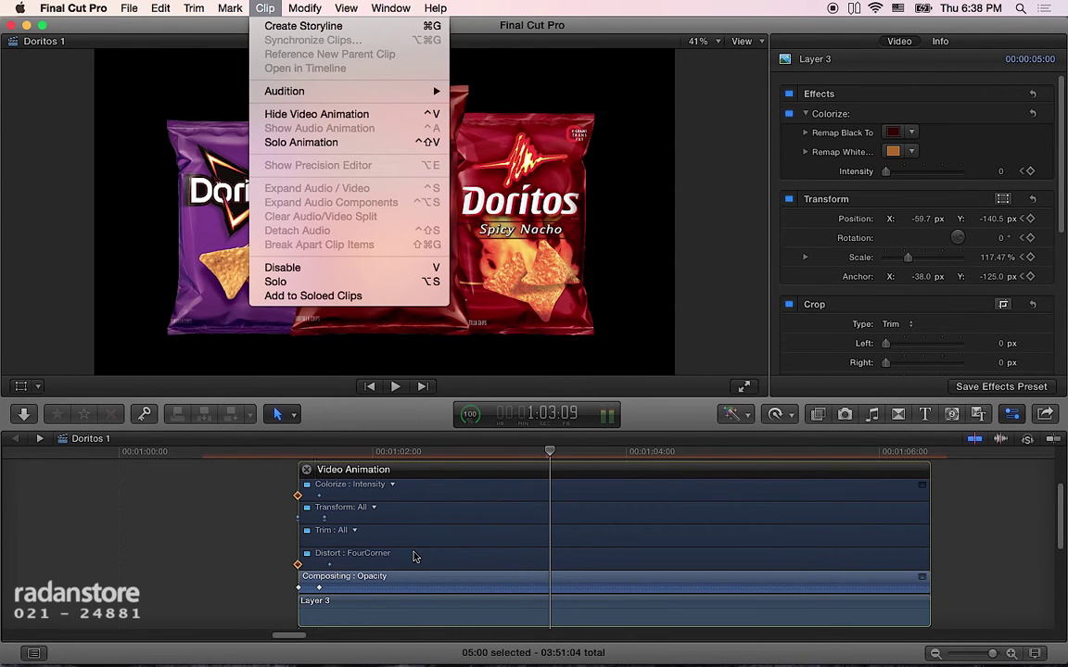
{"action": "left_click", "coordinate": [276, 553]}
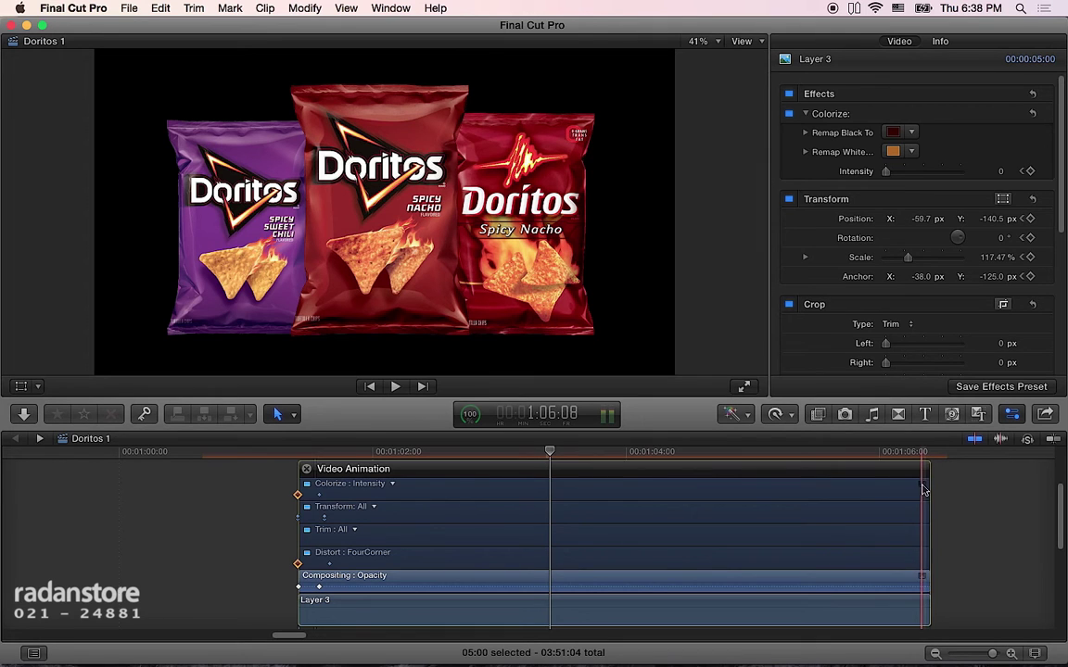
{"action": "left_click_drag", "start_coordinate": [885, 502], "coordinate": [867, 553]}
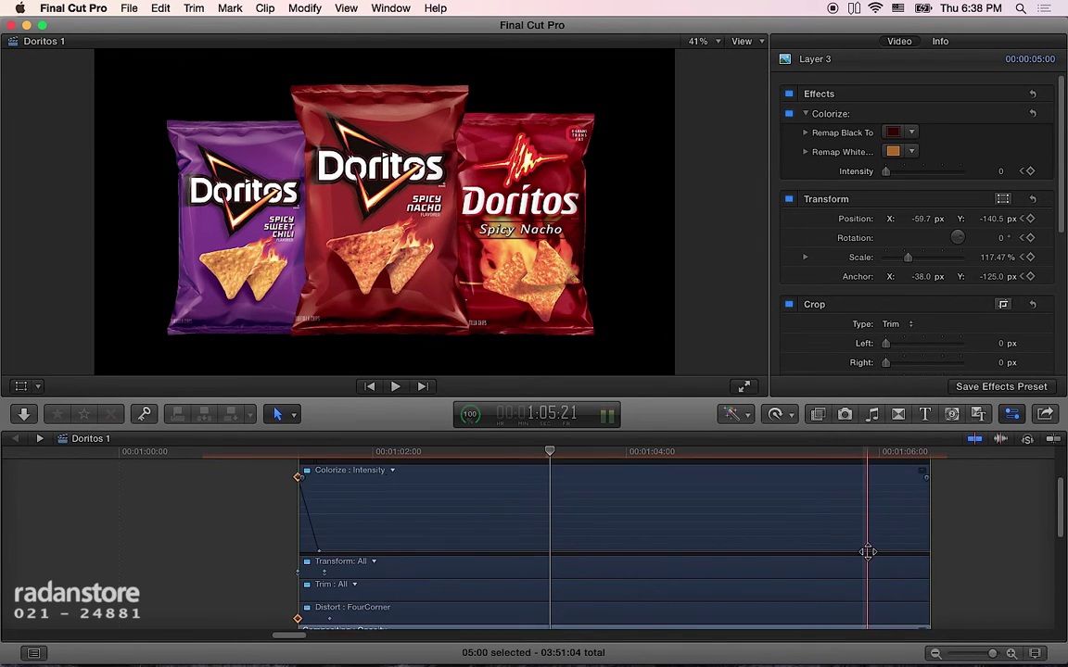
{"action": "scroll", "coordinate": [866, 553], "scroll_direction": "down", "scroll_amount": 2}
{"action": "scroll", "coordinate": [867, 553], "scroll_direction": "up", "scroll_amount": 2}
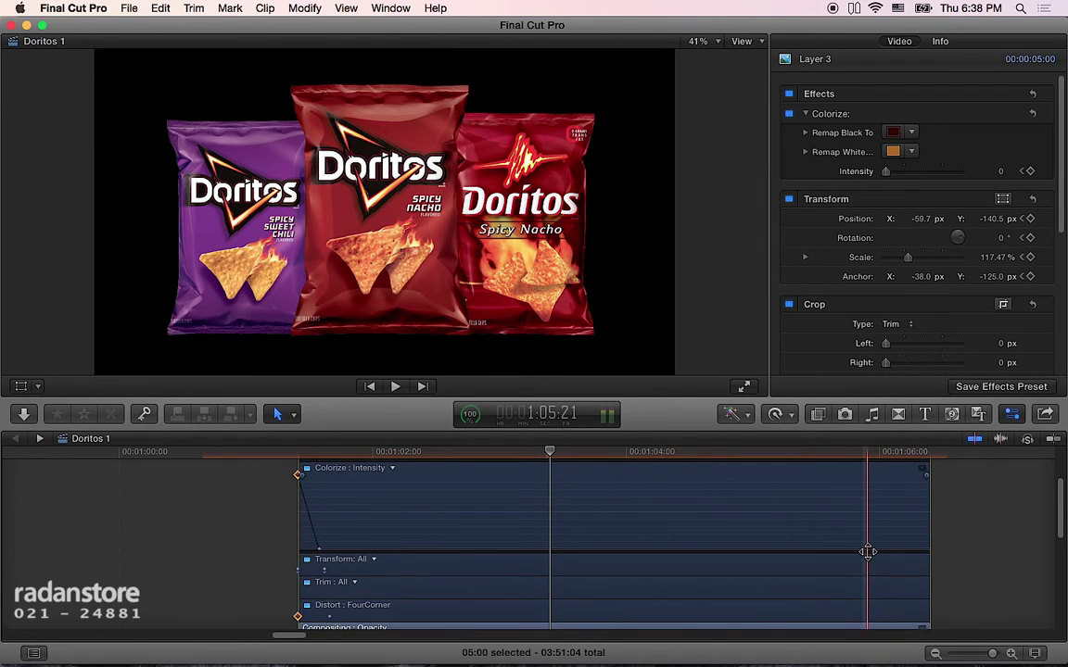
{"action": "scroll", "coordinate": [880, 561], "scroll_direction": "up", "scroll_amount": 3}
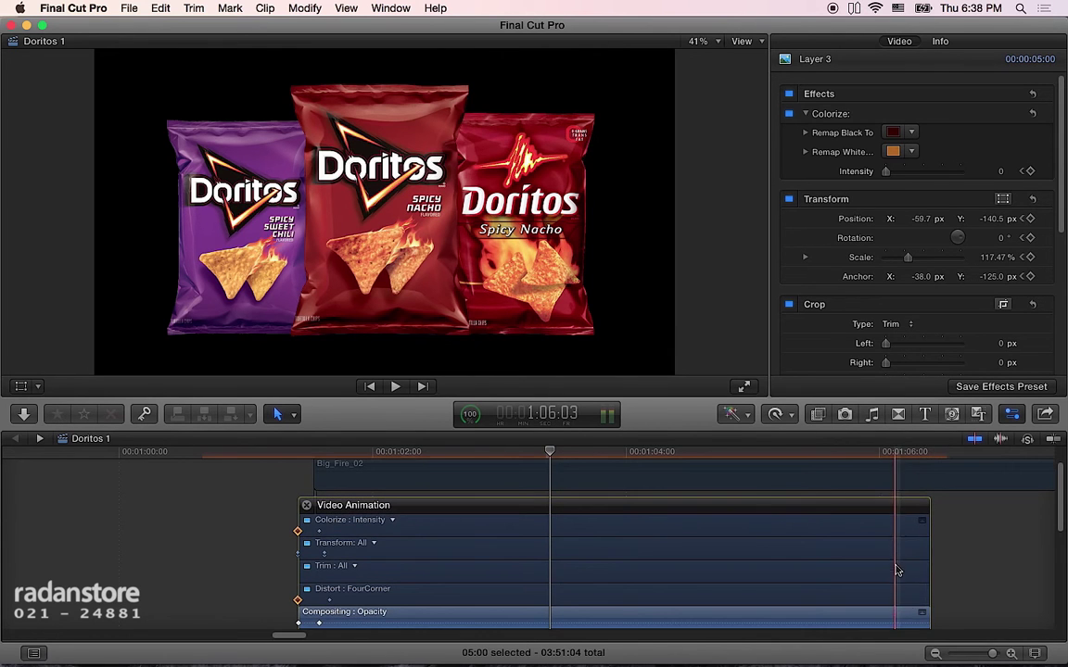
{"action": "left_click", "coordinate": [922, 614]}
{"action": "scroll", "coordinate": [625, 559], "scroll_direction": "down", "scroll_amount": 2}
- Add opacity keyframes after the fade-in, pulling one dip down to 86.5%
{"action": "left_click", "coordinate": [331, 526]}
{"action": "scroll", "coordinate": [331, 525], "scroll_direction": "up", "scroll_amount": 3}
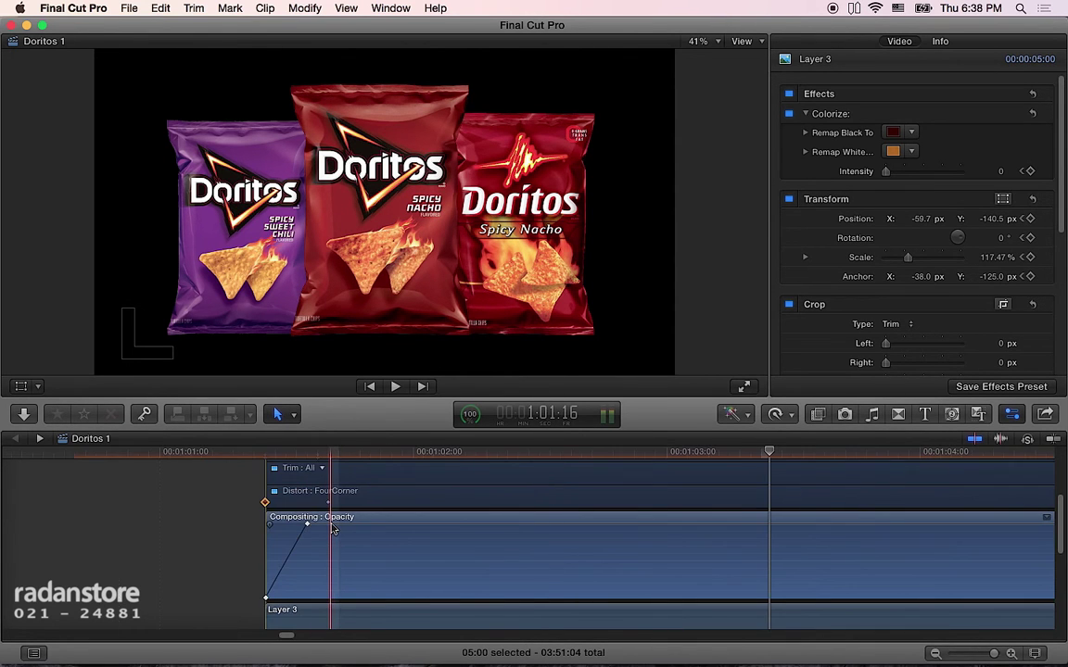
{"action": "scroll", "coordinate": [334, 528], "scroll_direction": "up", "scroll_amount": 3}
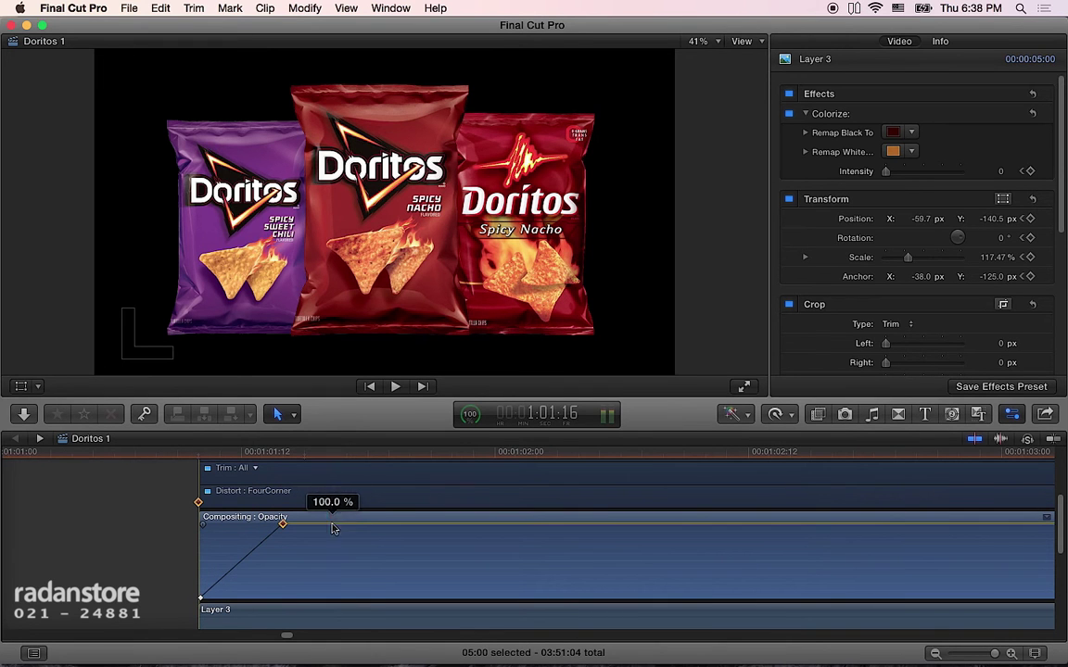
{"action": "left_click", "coordinate": [327, 524], "text": "alt"}
{"action": "left_click", "coordinate": [389, 525], "text": "alt"}
{"action": "left_click", "coordinate": [431, 525], "text": "alt"}
{"action": "left_click_drag", "start_coordinate": [324, 524], "coordinate": [323, 528]}
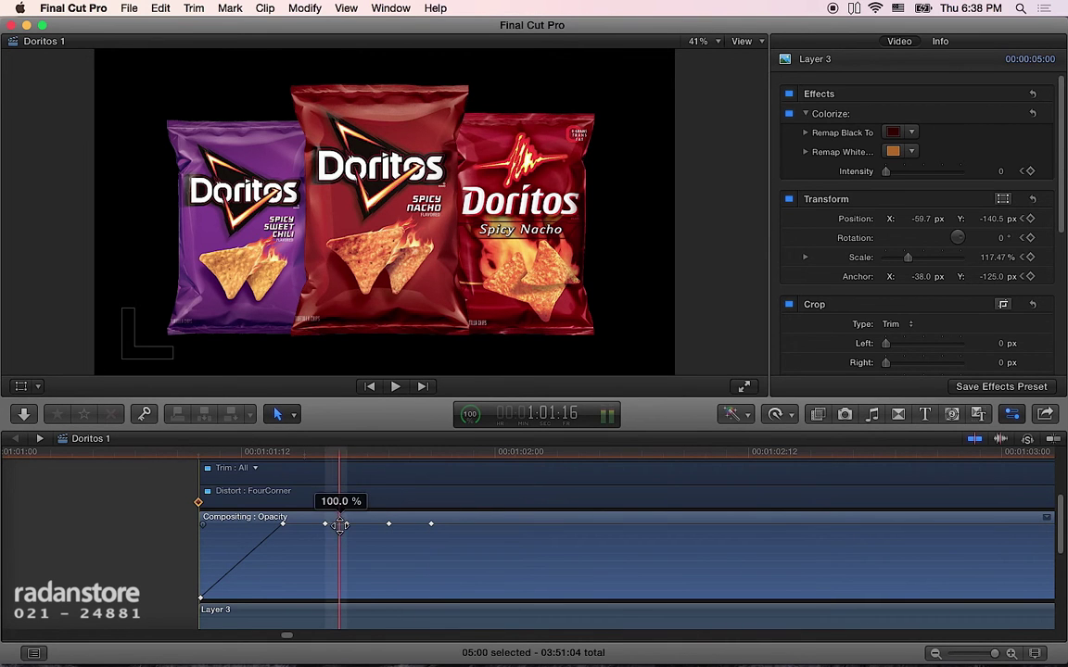
{"action": "left_click", "coordinate": [346, 525], "text": "alt"}
{"action": "mouse_move", "coordinate": [389, 525]}
{"action": "left_mouse_down"}
{"action": "mouse_move", "coordinate": [389, 535]}
{"action": "mouse_move", "coordinate": [494, 525]}
{"action": "left_mouse_up"}
{"action": "left_click", "coordinate": [435, 524], "text": "alt"}
{"action": "left_click", "coordinate": [389, 554]}
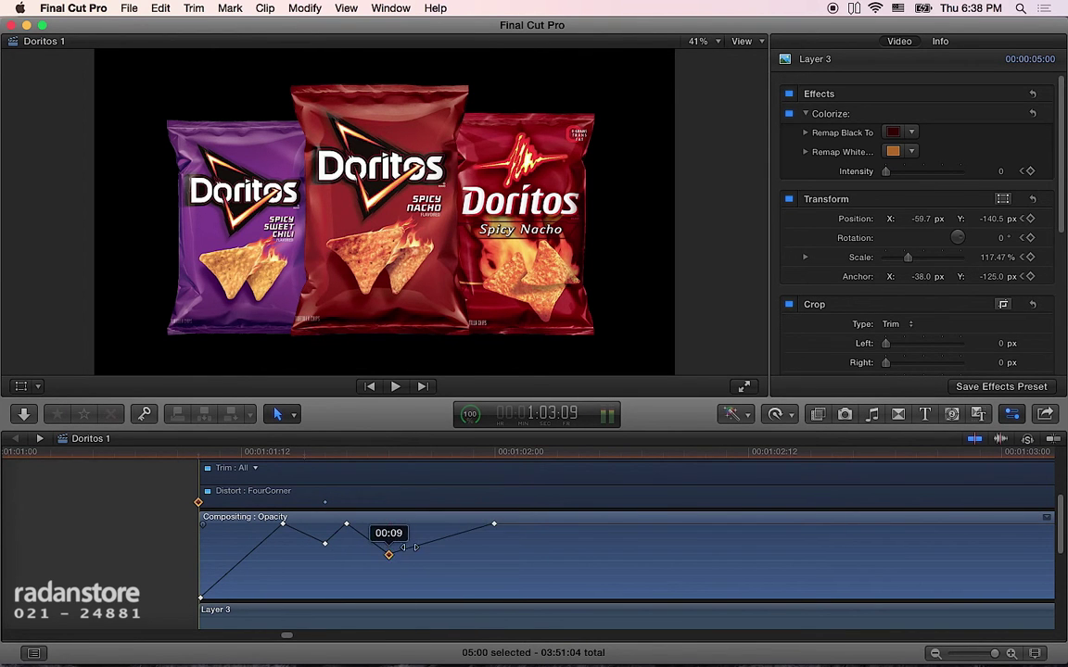
- Set the dips to about 49.5% and 62.5%, move the last peak to 00:13, and select the flicker keyframes
{"action": "mouse_move", "coordinate": [324, 542]}
{"action": "left_mouse_down"}
{"action": "mouse_move", "coordinate": [325, 562]}
{"action": "mouse_move", "coordinate": [367, 524]}
{"action": "left_mouse_up"}
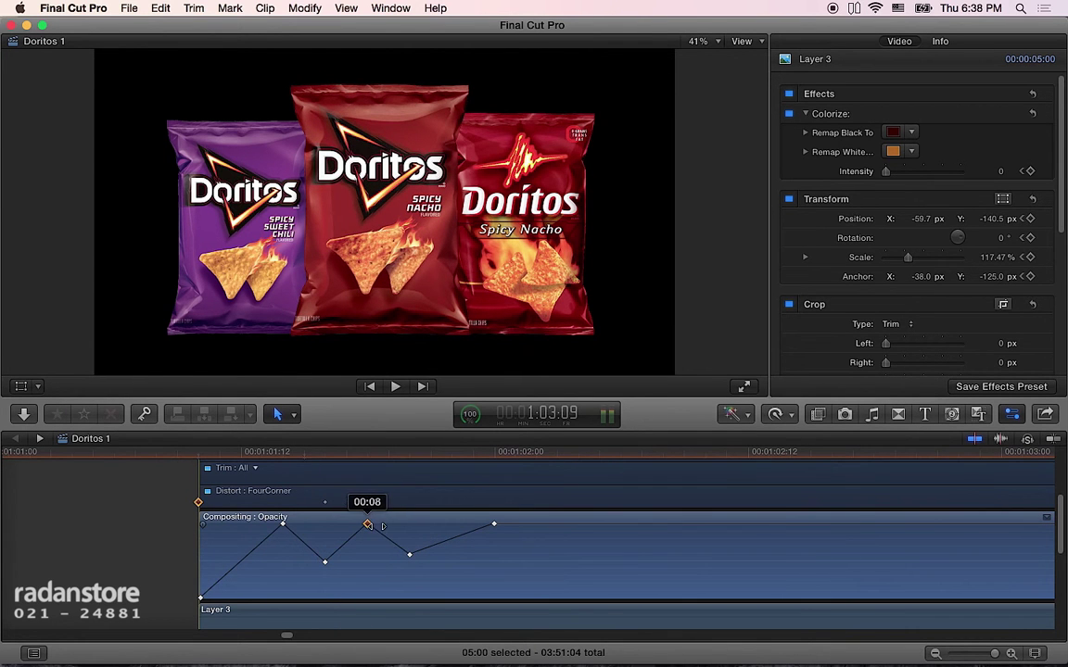
{"action": "left_click", "coordinate": [408, 554]}
{"action": "mouse_move", "coordinate": [431, 554]}
{"action": "left_mouse_down"}
{"action": "mouse_move", "coordinate": [430, 540]}
{"action": "mouse_move", "coordinate": [409, 546]}
{"action": "left_mouse_up"}
{"action": "left_click_drag", "start_coordinate": [494, 526], "coordinate": [473, 526]}
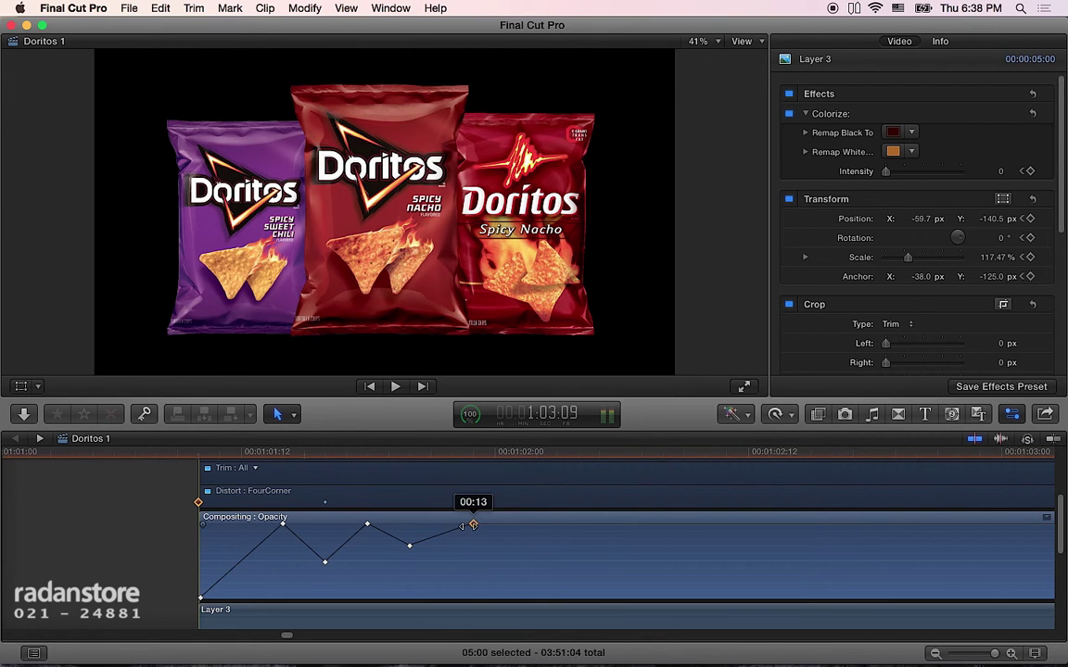
{"action": "left_click", "coordinate": [195, 451]}
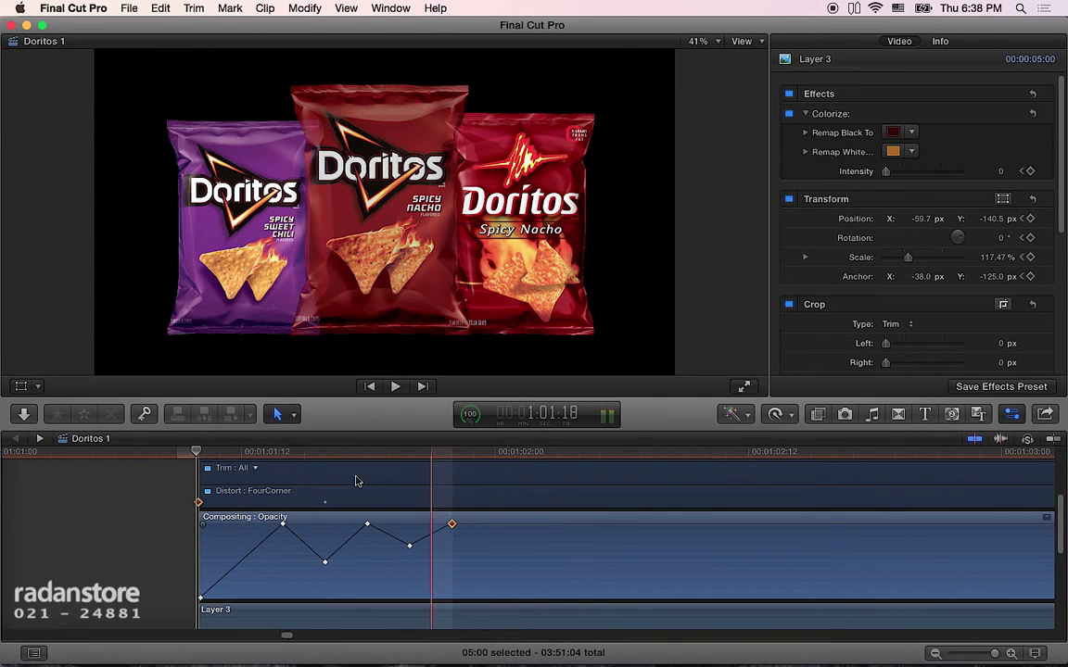
{"action": "left_click", "coordinate": [389, 547]}
{"action": "mouse_move", "coordinate": [469, 584]}
{"action": "left_mouse_down"}
{"action": "mouse_move", "coordinate": [381, 548]}
{"action": "mouse_move", "coordinate": [335, 547]}
{"action": "left_mouse_up"}
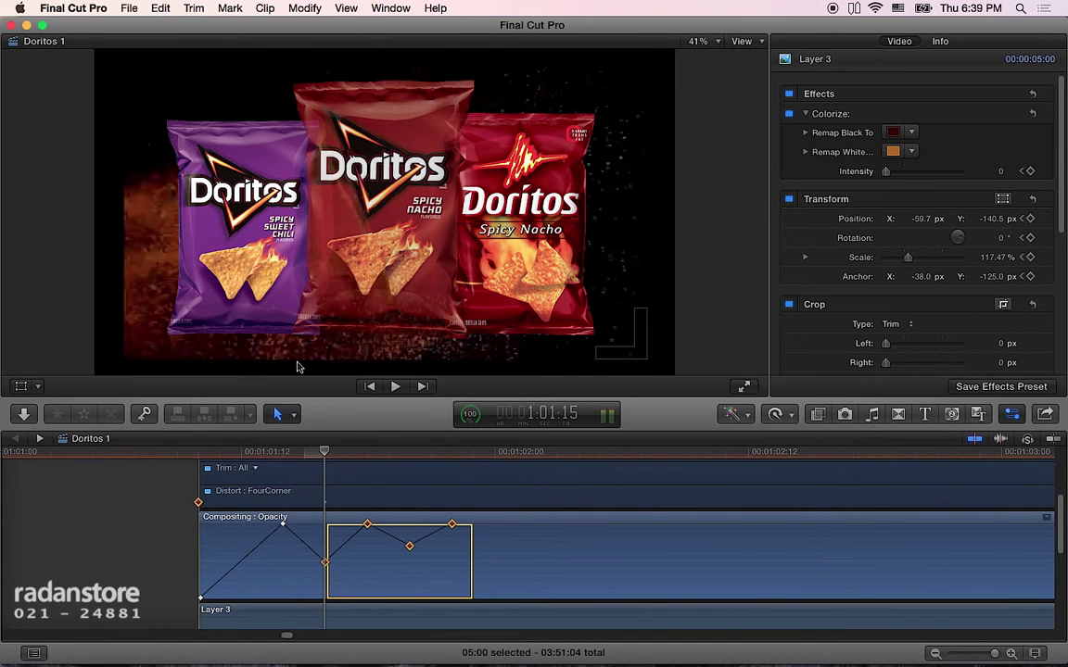
- Copy the selected opacity keyframes and paste them at 1:02:00 via Edit > Keyframes
{"action": "left_click", "coordinate": [152, 7]}
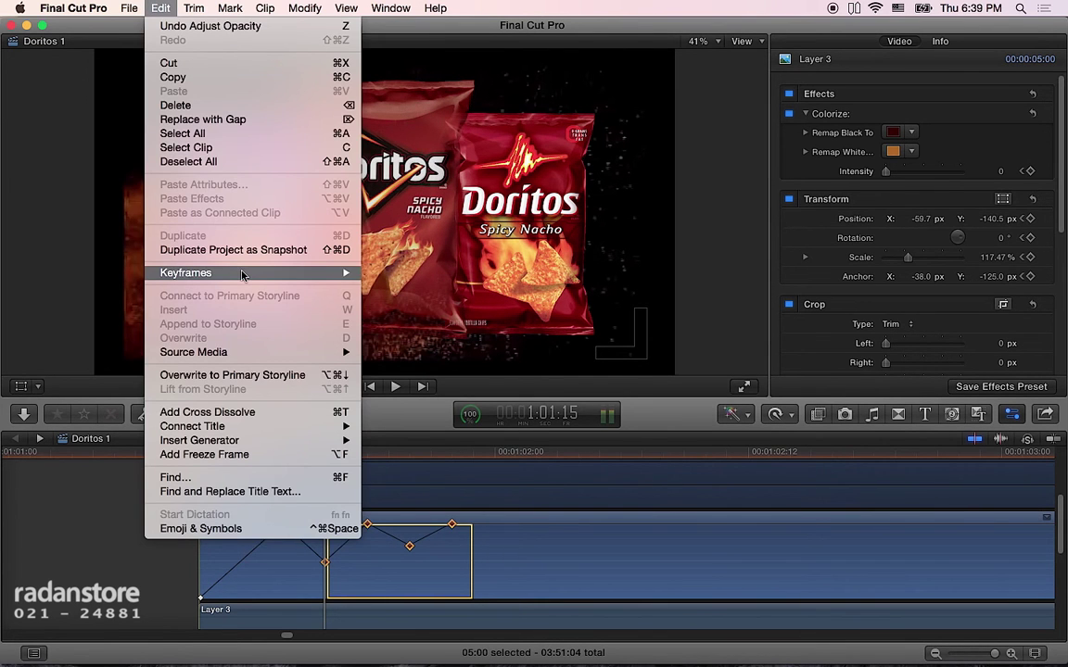
{"action": "mouse_move", "coordinate": [246, 275]}
{"action": "left_click", "coordinate": [412, 287]}
{"action": "left_click", "coordinate": [506, 459]}
{"action": "left_click", "coordinate": [125, 7]}
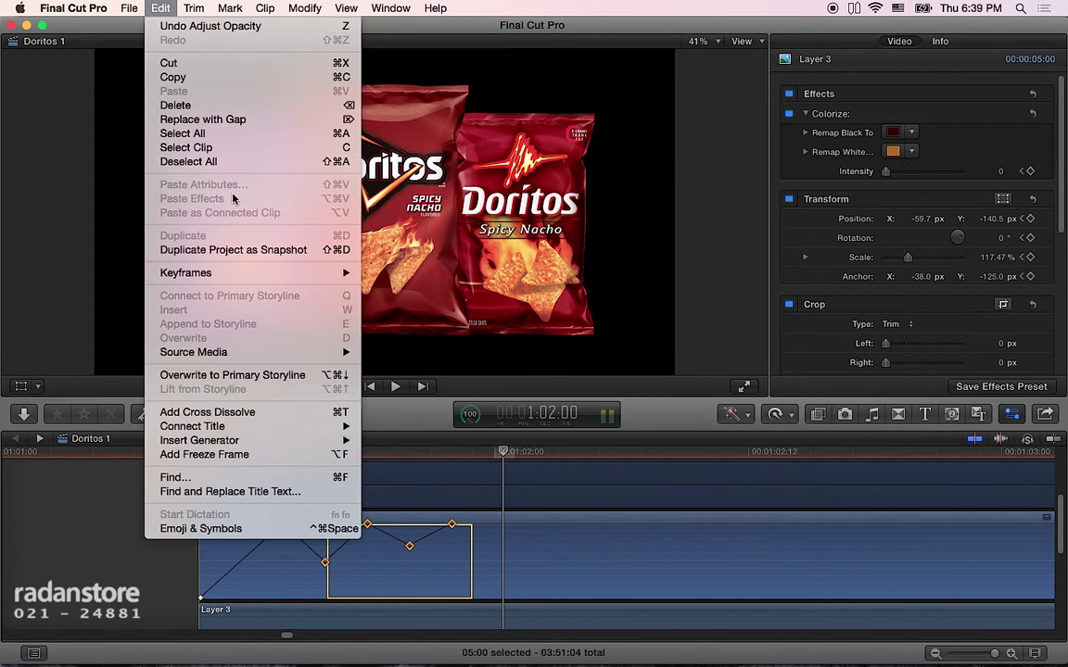
{"action": "mouse_move", "coordinate": [236, 272]}
{"action": "left_click", "coordinate": [390, 300]}
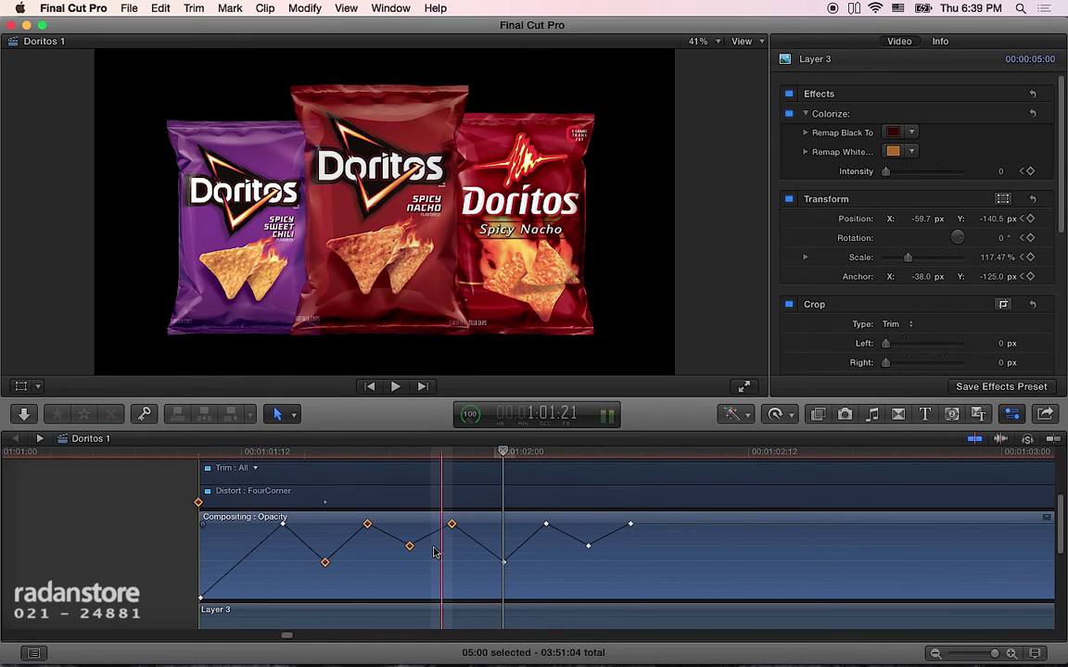
- Raise the joining opacity keyframe to 73.5% and select the Colorize: Intensity lane
{"action": "left_click_drag", "start_coordinate": [503, 562], "coordinate": [503, 542]}
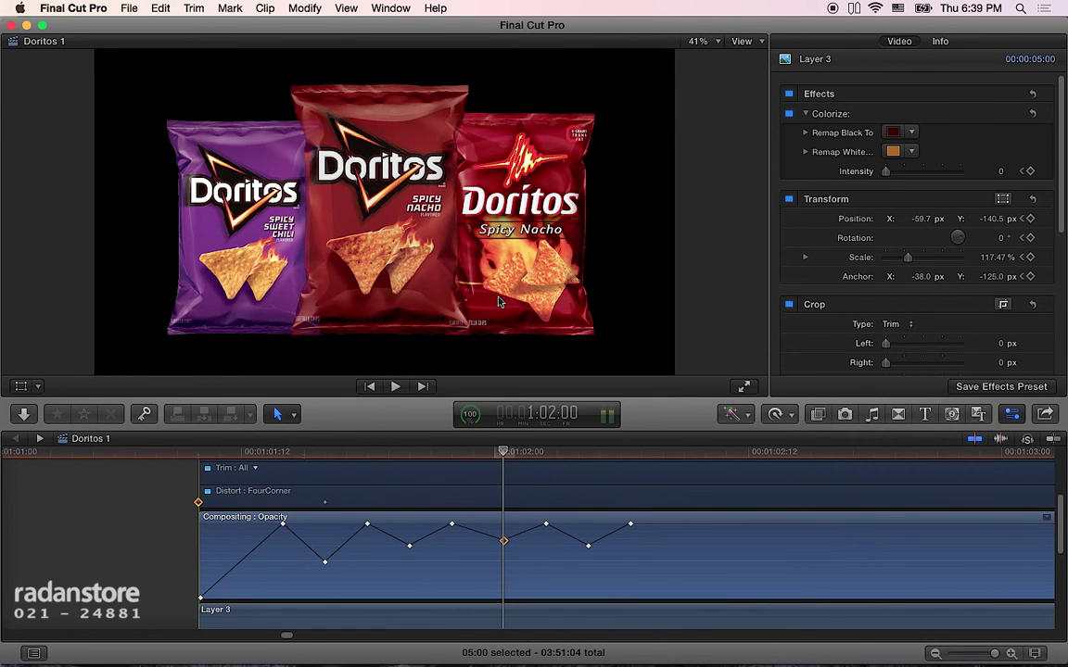
{"action": "scroll", "coordinate": [524, 533], "scroll_direction": "up", "scroll_amount": 3}
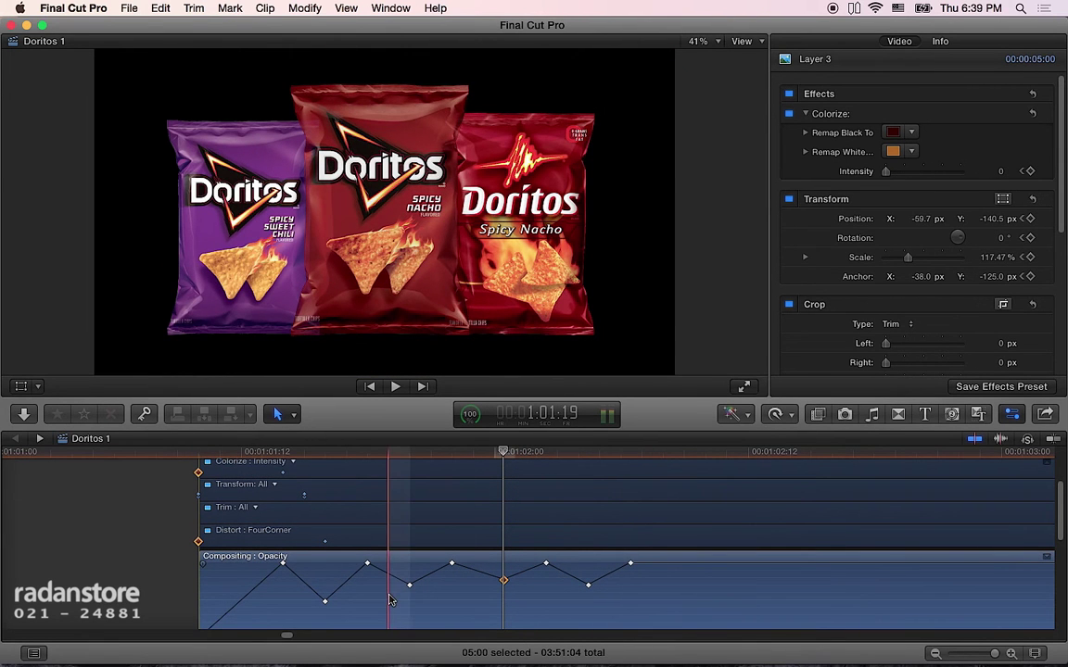
{"action": "scroll", "coordinate": [315, 544], "scroll_direction": "up", "scroll_amount": 2}
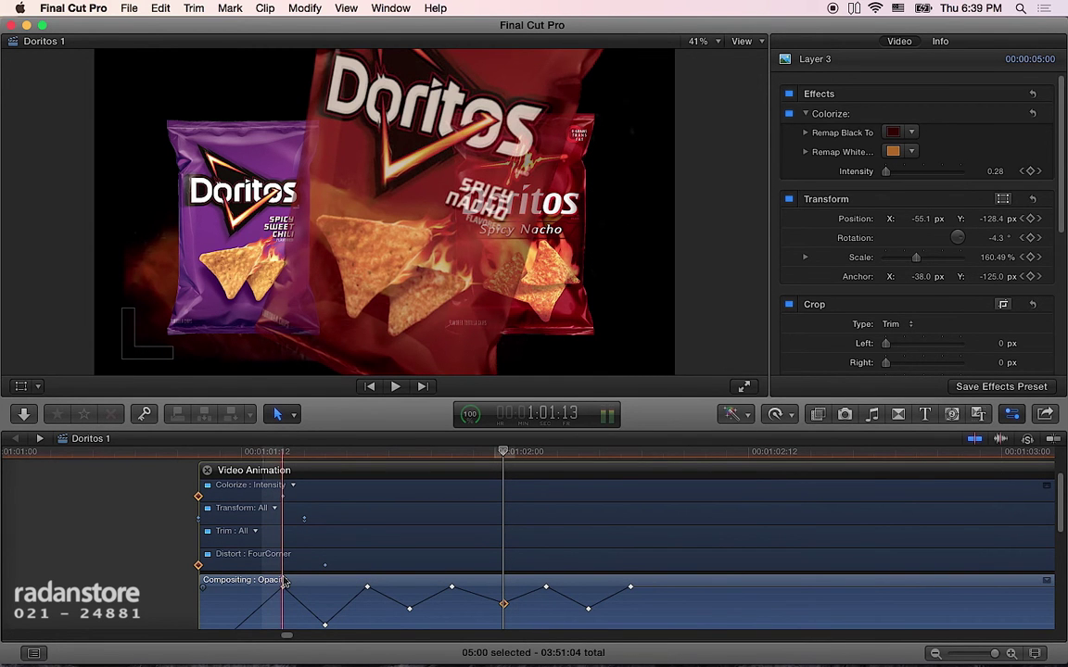
{"action": "scroll", "coordinate": [268, 519], "scroll_direction": "down", "scroll_amount": 3}
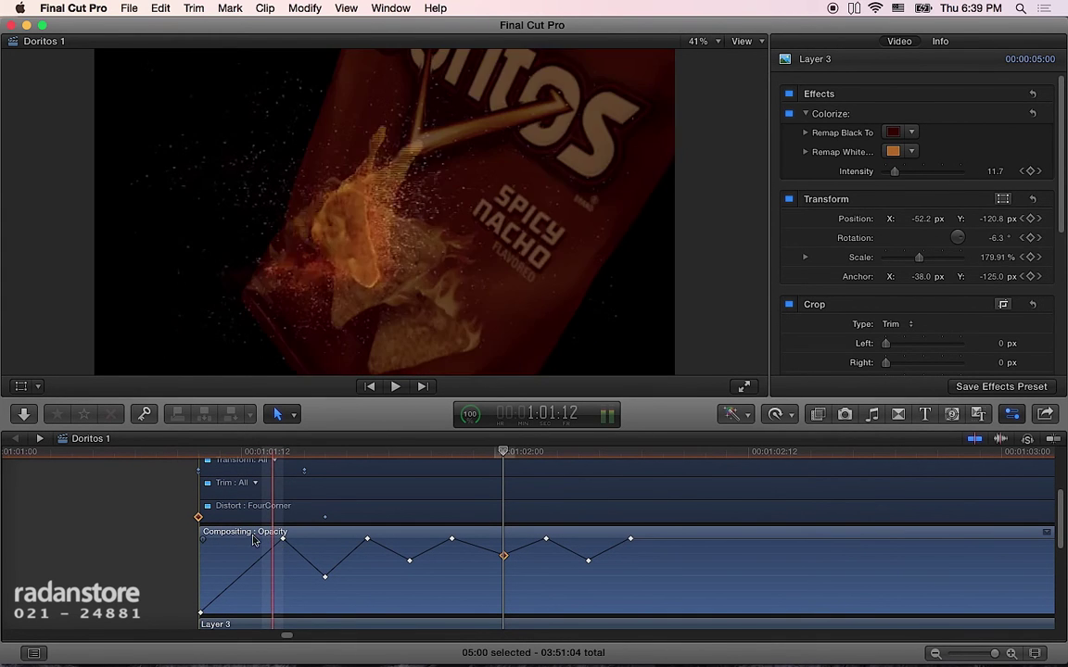
{"action": "scroll", "coordinate": [649, 538], "scroll_direction": "up", "scroll_amount": 3}
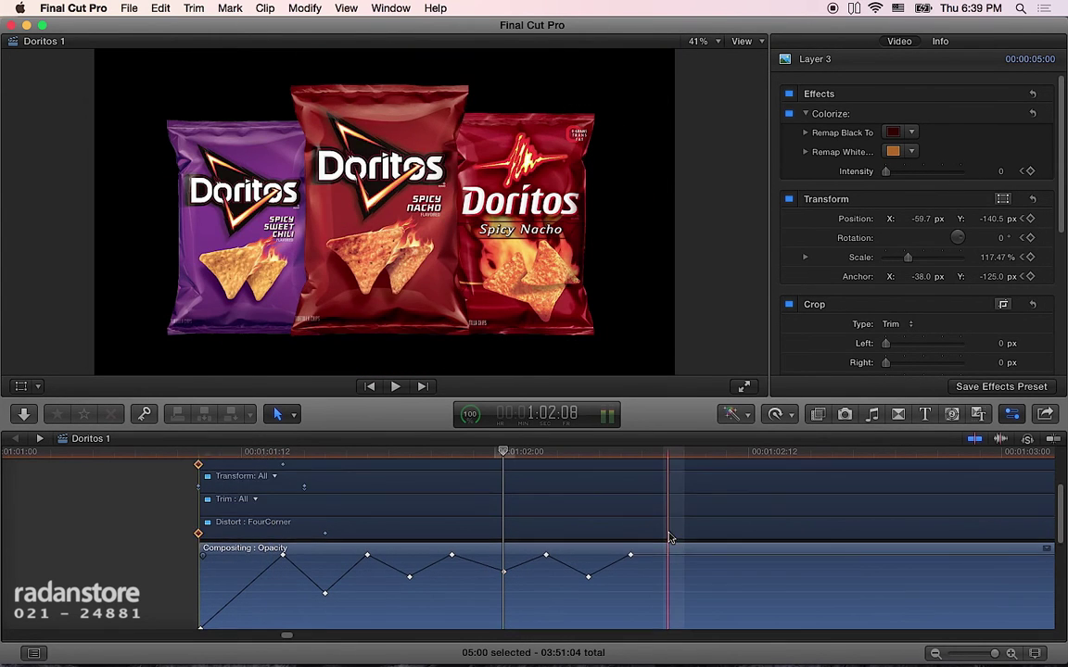
{"action": "left_click", "coordinate": [511, 497]}
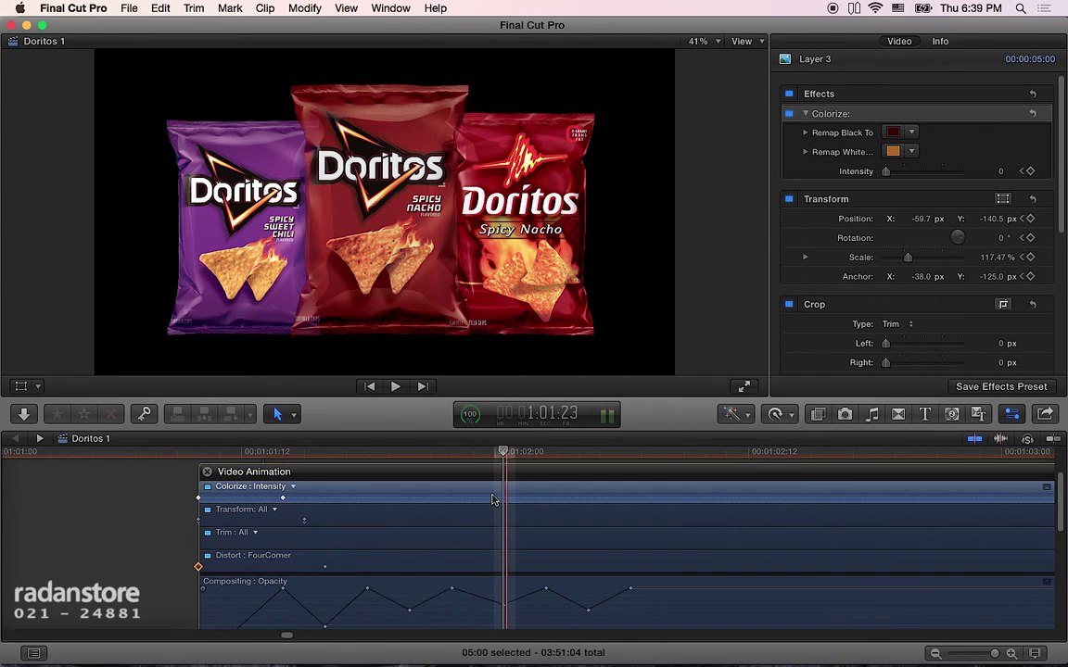
- Solo Layer 3's animated parameters and expand the Opacity lane to view its curve
{"action": "left_click", "coordinate": [266, 9]}
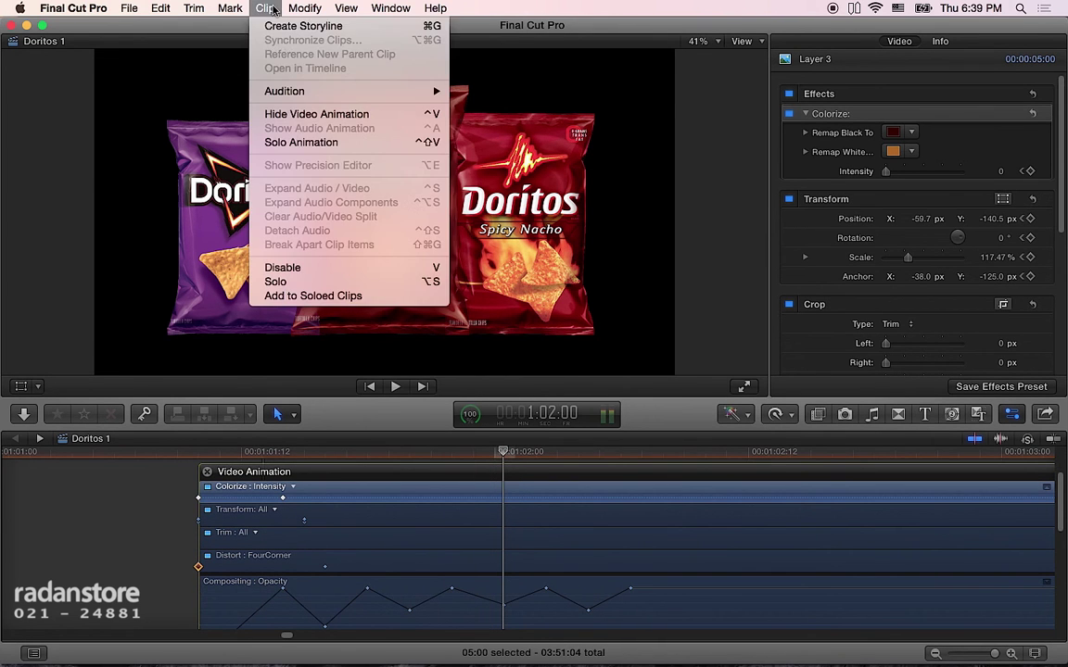
{"action": "left_click", "coordinate": [301, 142]}
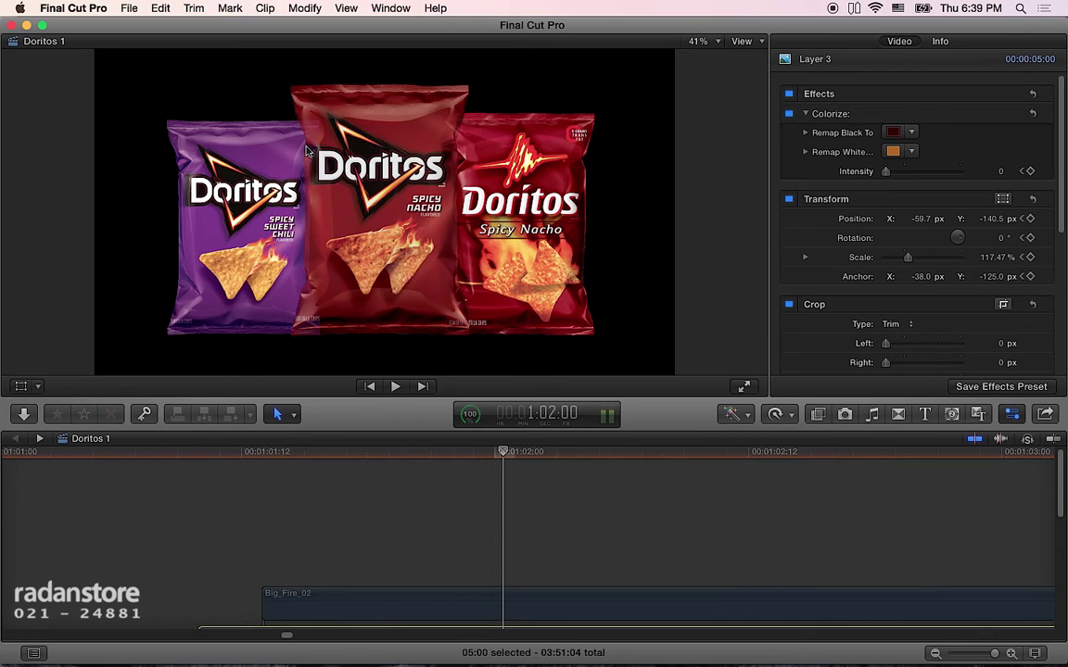
{"action": "scroll", "coordinate": [343, 514], "scroll_direction": "down", "scroll_amount": 4}
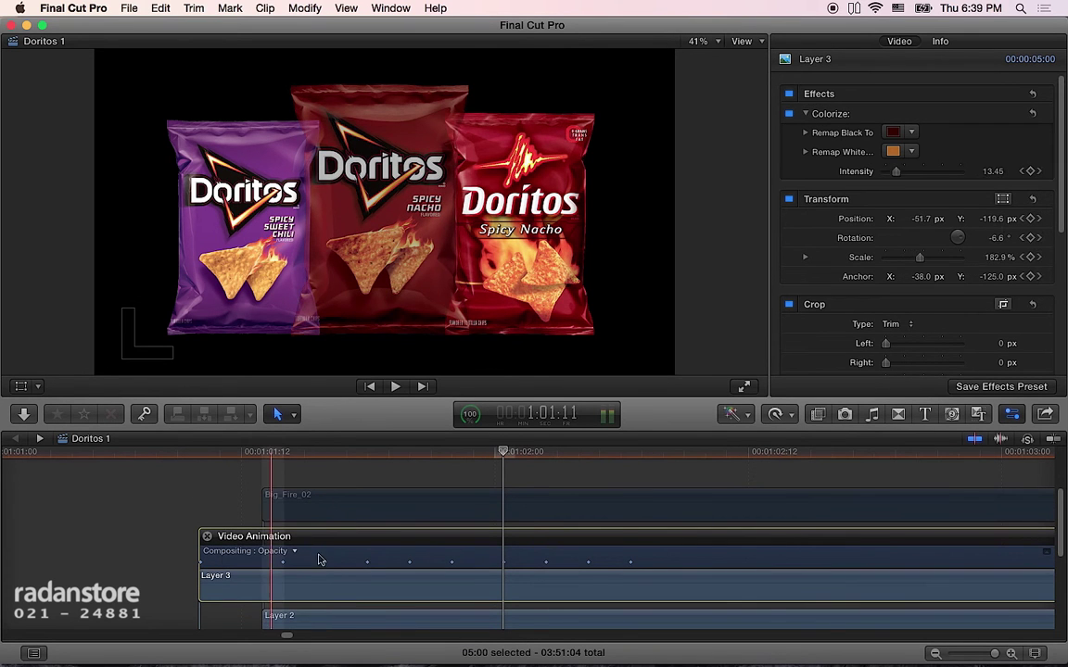
{"action": "left_click", "coordinate": [1044, 557]}
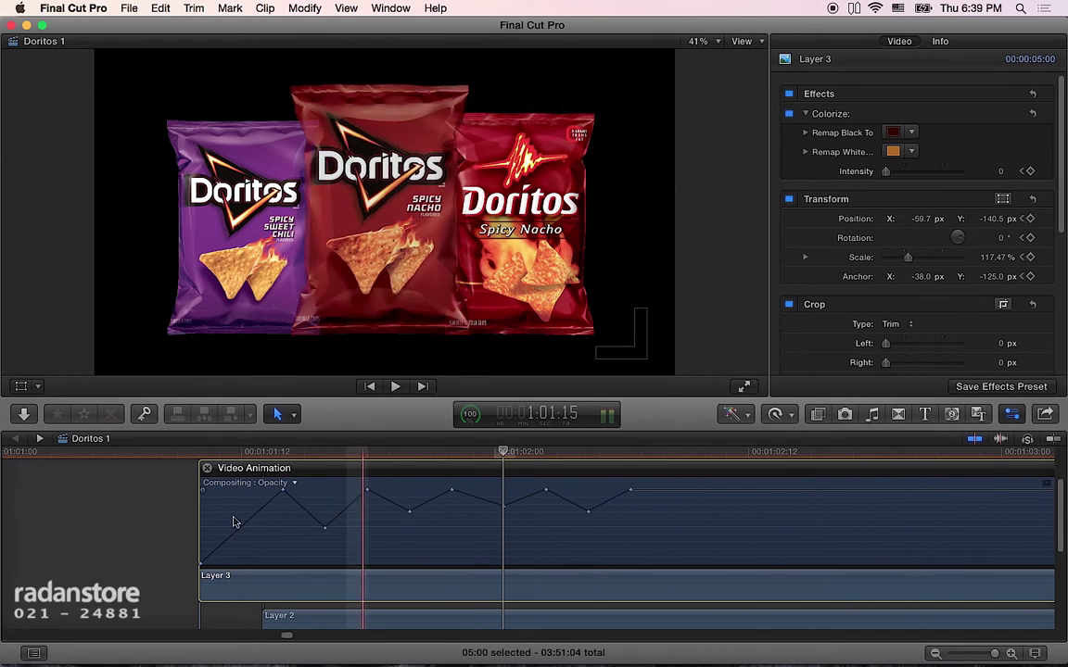
- Turn Solo Animation off and hide Layer 3's video animation lanes
{"action": "left_click", "coordinate": [264, 8]}
{"action": "left_click", "coordinate": [297, 142]}
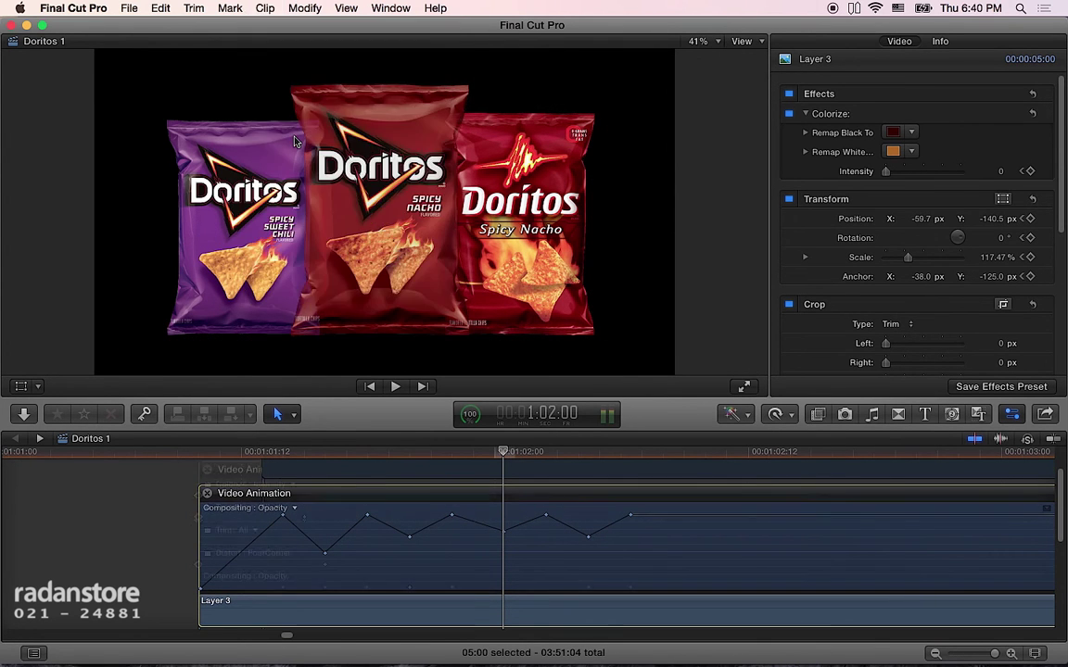
{"action": "left_click", "coordinate": [272, 9]}
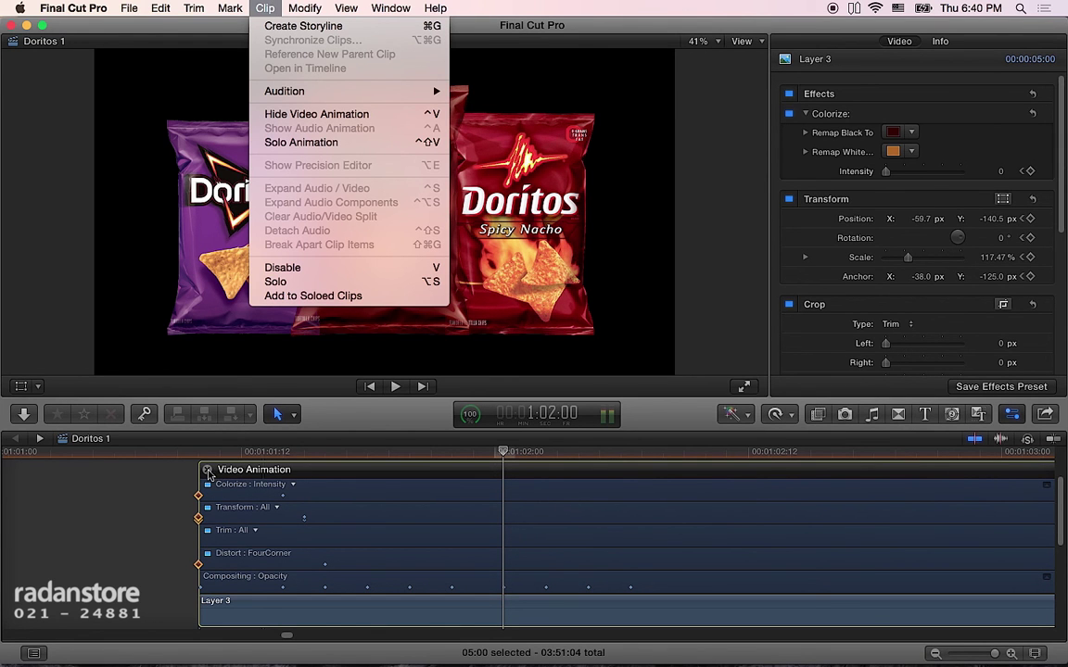
{"action": "left_click", "coordinate": [322, 114]}
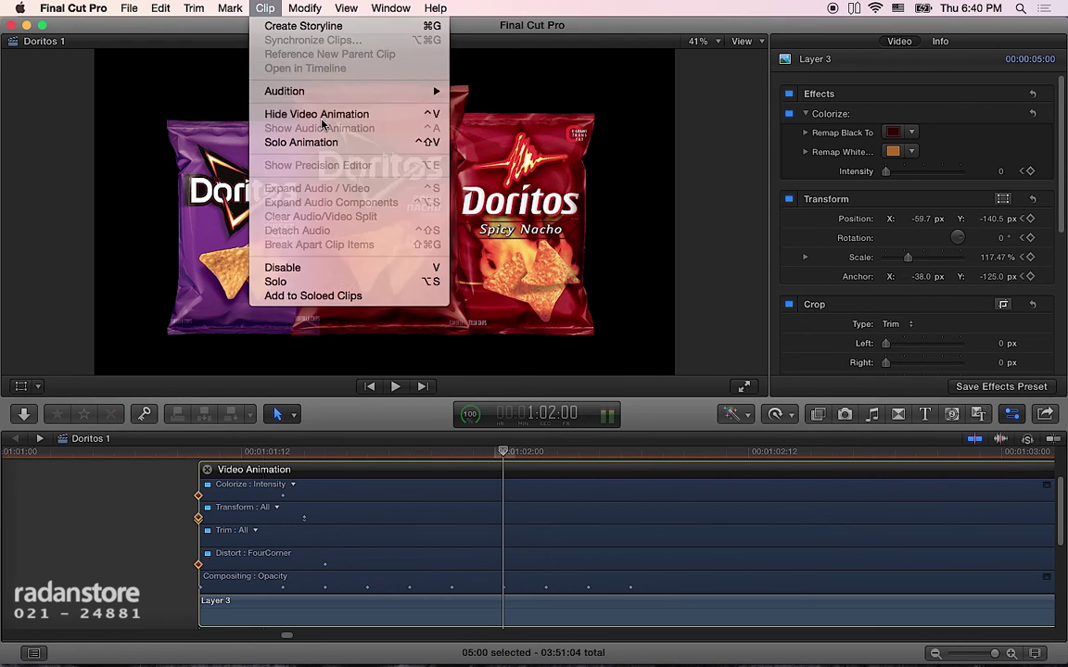